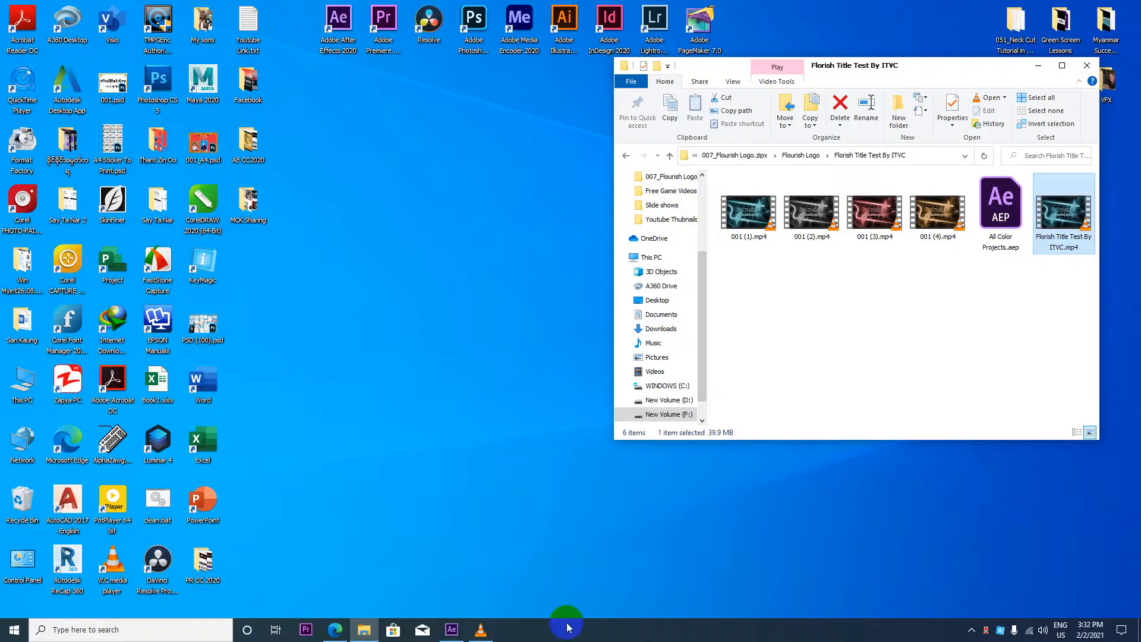
Step: Switch to the browser, look through the YouTube channel's created playlists and minimize the browser window
{"action": "left_click", "coordinate": [339, 630]}
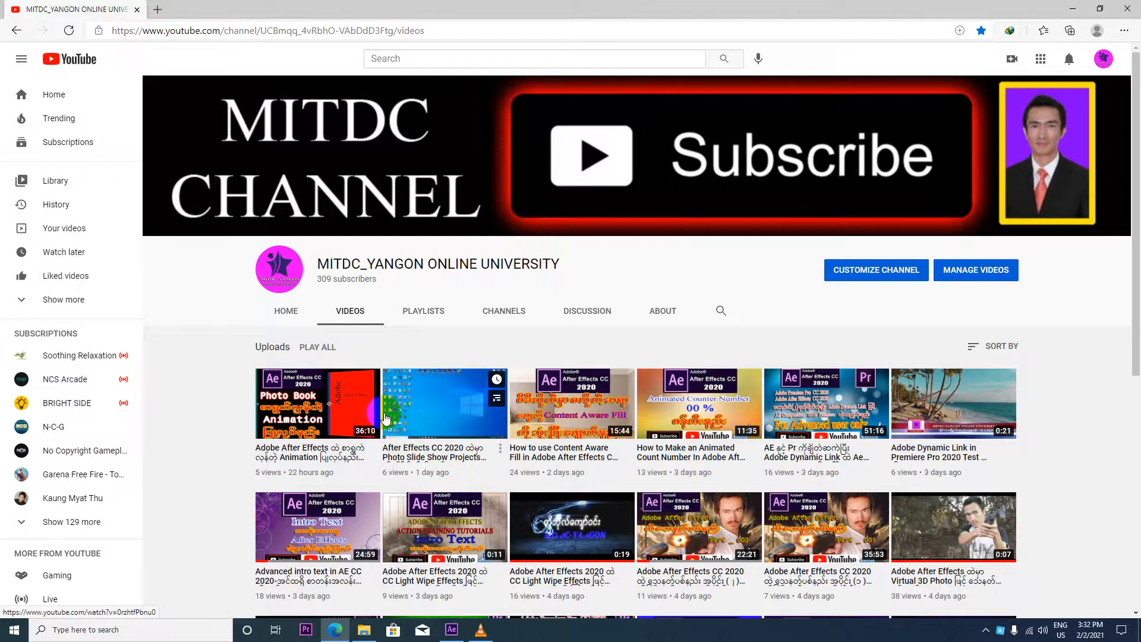
{"action": "left_click", "coordinate": [430, 409]}
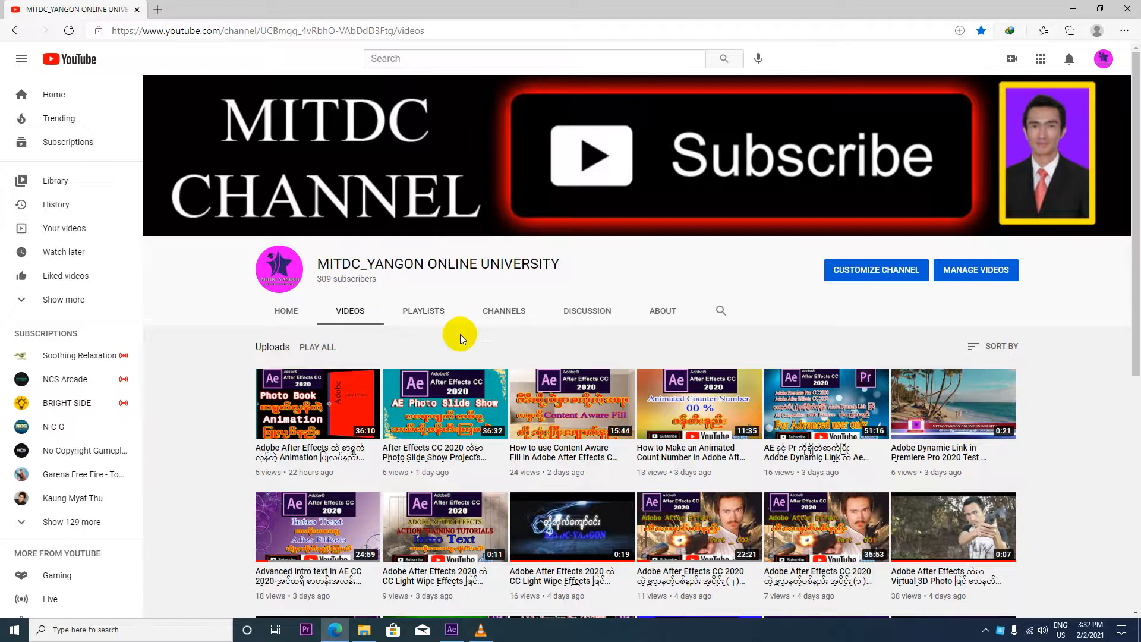
{"action": "left_click", "coordinate": [433, 310]}
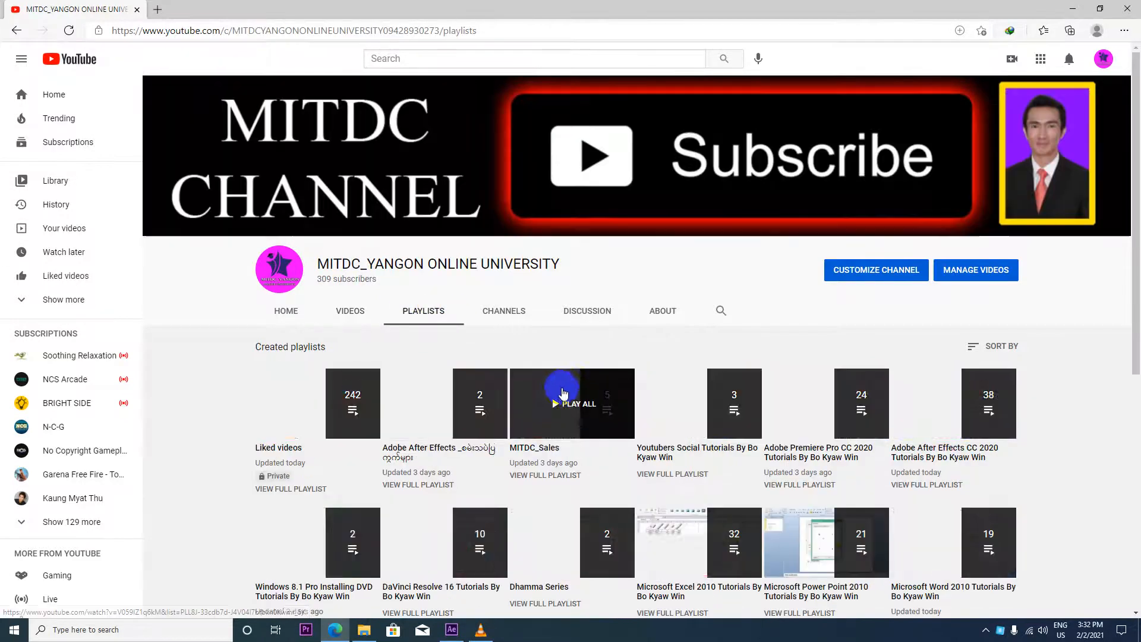
{"action": "scroll", "coordinate": [564, 389], "scroll_direction": "down", "scroll_amount": 3}
{"action": "scroll", "coordinate": [565, 391], "scroll_direction": "down", "scroll_amount": 2}
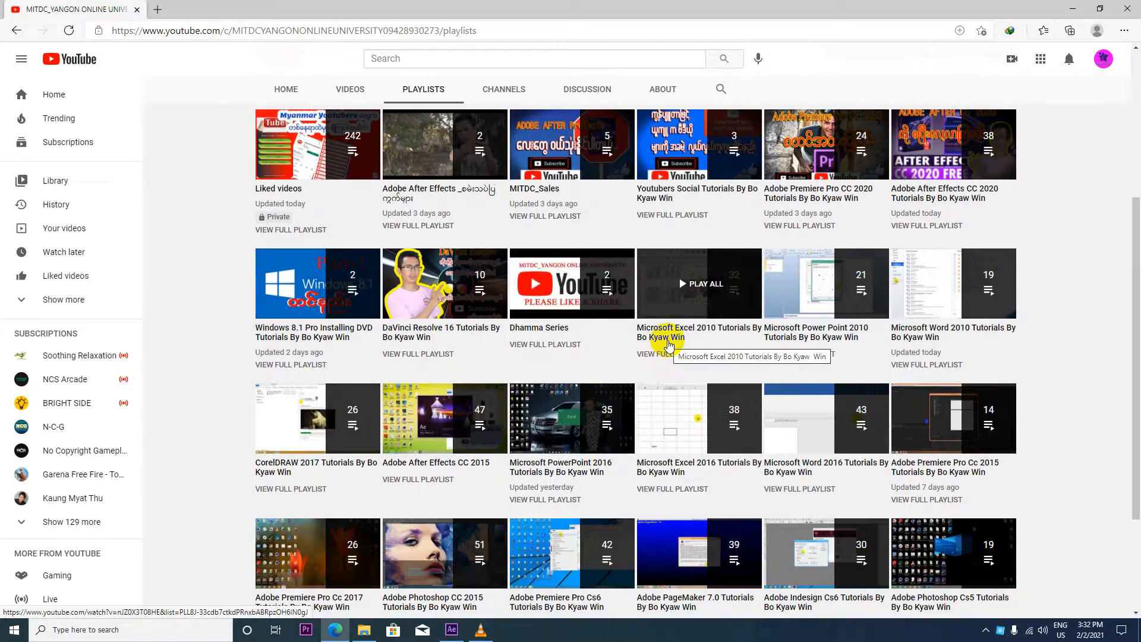
{"action": "scroll", "coordinate": [665, 333], "scroll_direction": "up", "scroll_amount": 4}
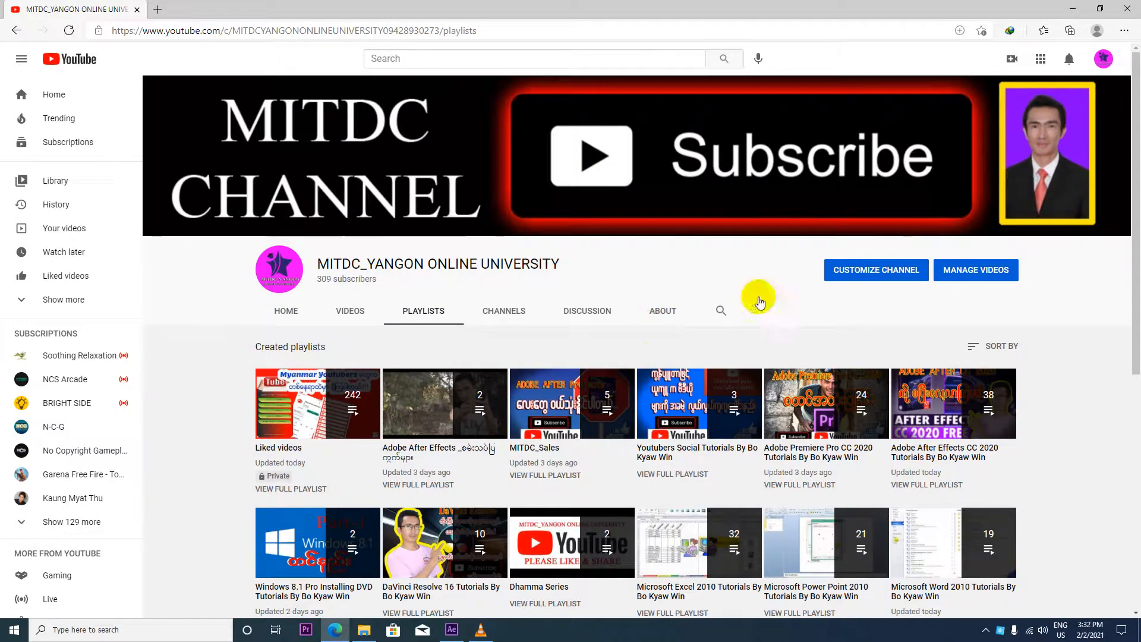
{"action": "left_click", "coordinate": [1072, 8]}
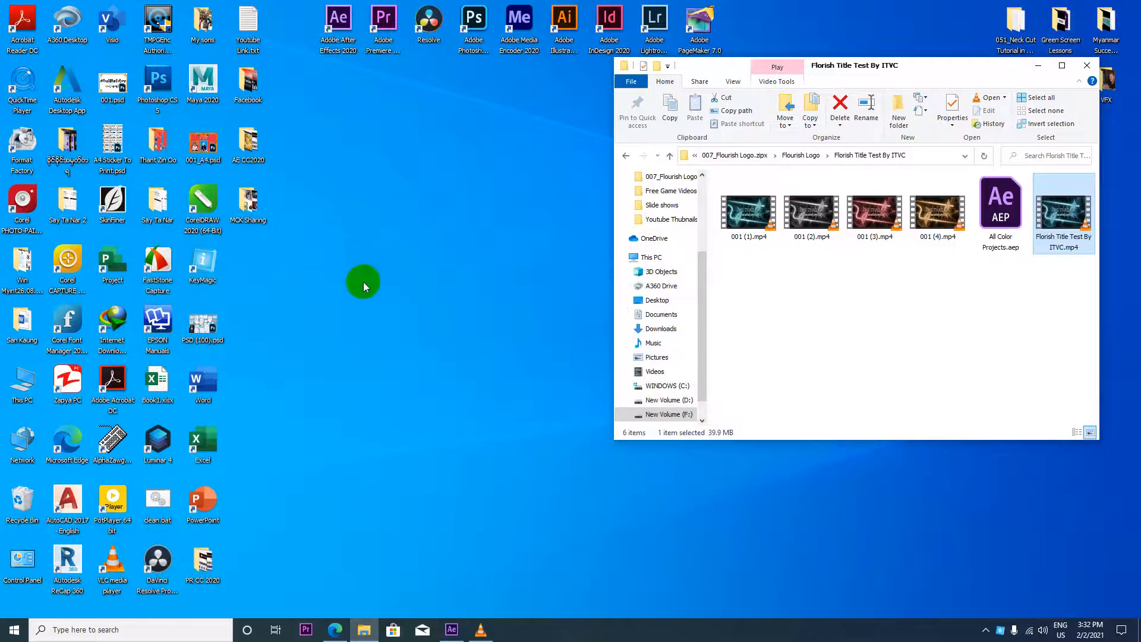
Step: Check the Logo composition in After Effects, then preview the Florish Title Test video in VLC at 55% volume and pause it
{"action": "left_click", "coordinate": [458, 633]}
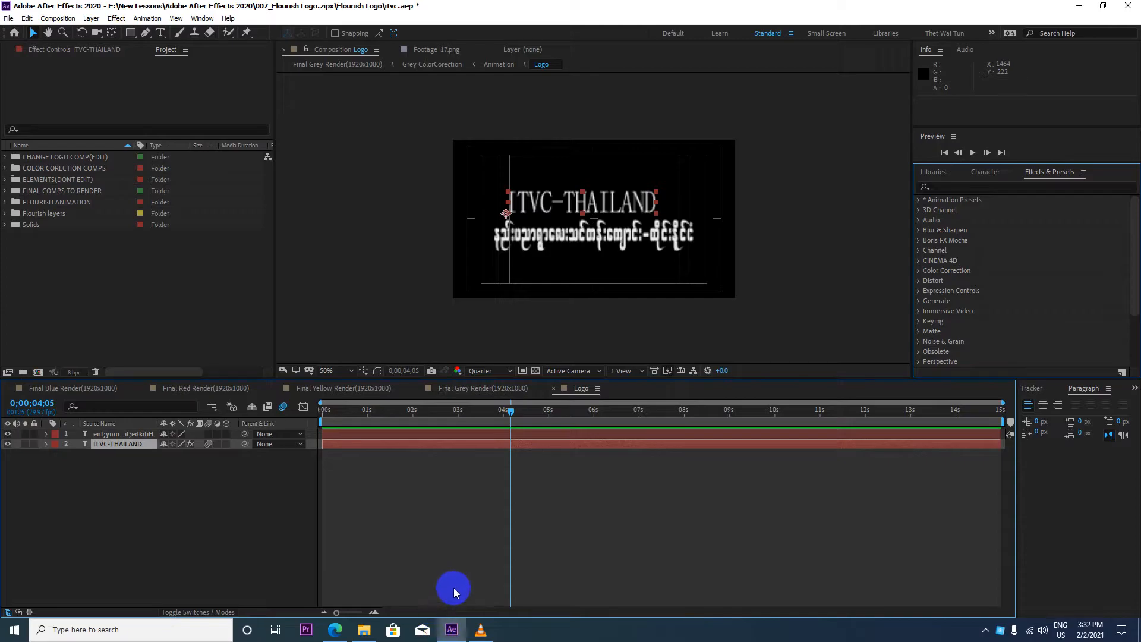
{"action": "scroll", "coordinate": [439, 360], "scroll_direction": "up", "scroll_amount": 1}
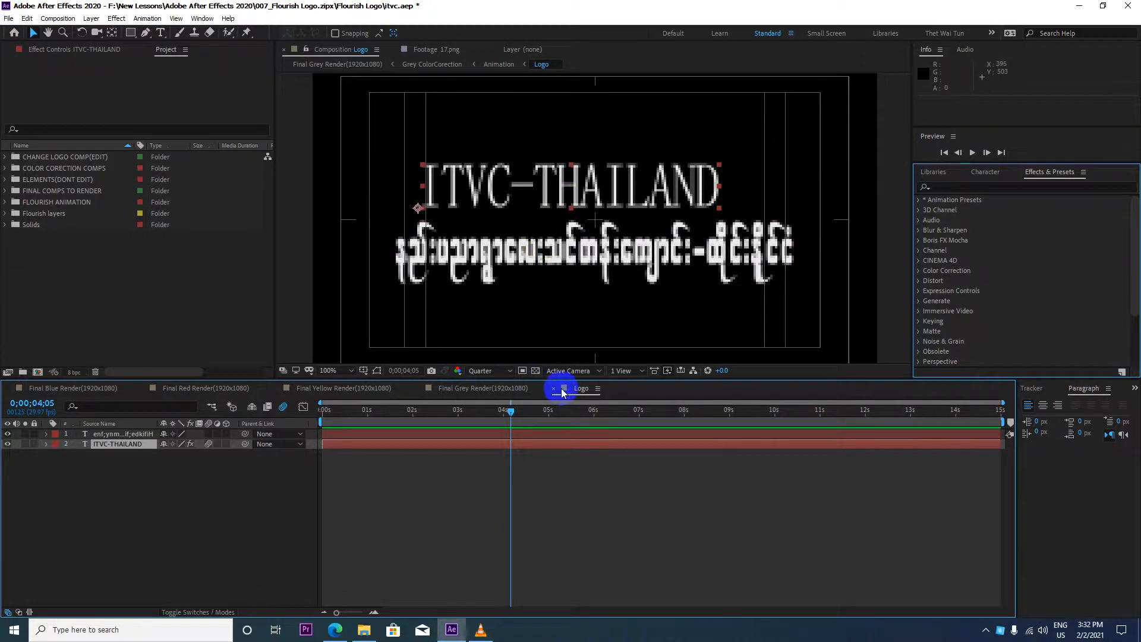
{"action": "left_click", "coordinate": [481, 631]}
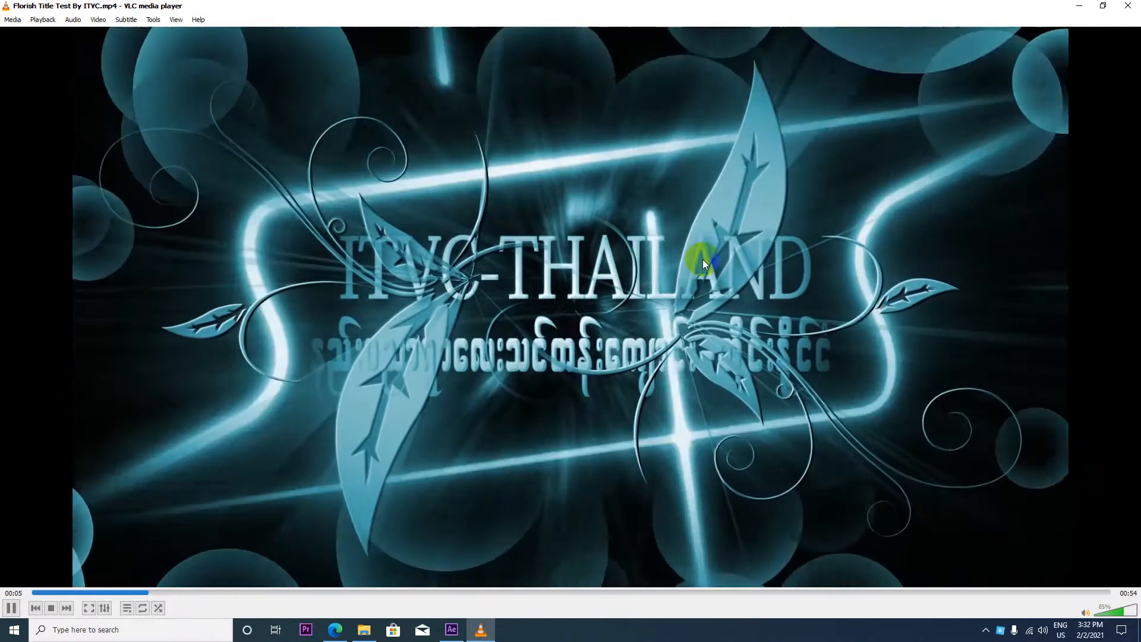
{"action": "scroll", "coordinate": [785, 392], "scroll_direction": "down", "scroll_amount": 1}
{"action": "scroll", "coordinate": [733, 341], "scroll_direction": "down", "scroll_amount": 8}
{"action": "scroll", "coordinate": [733, 341], "scroll_direction": "up", "scroll_amount": 3}
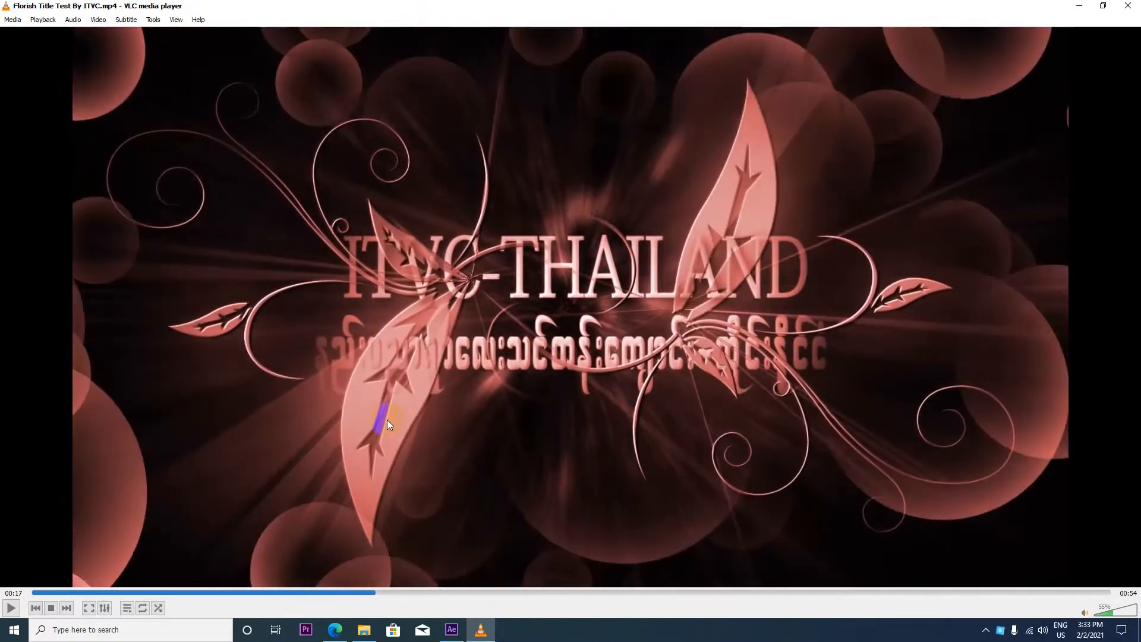
{"action": "left_click", "coordinate": [386, 418]}
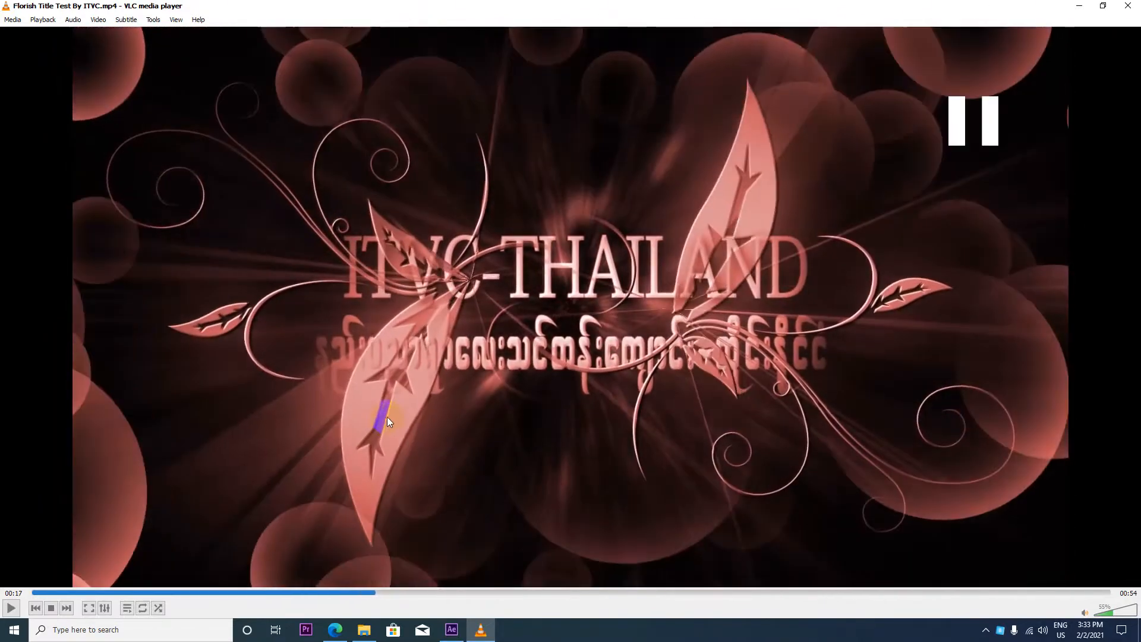
{"action": "left_click", "coordinate": [477, 631]}
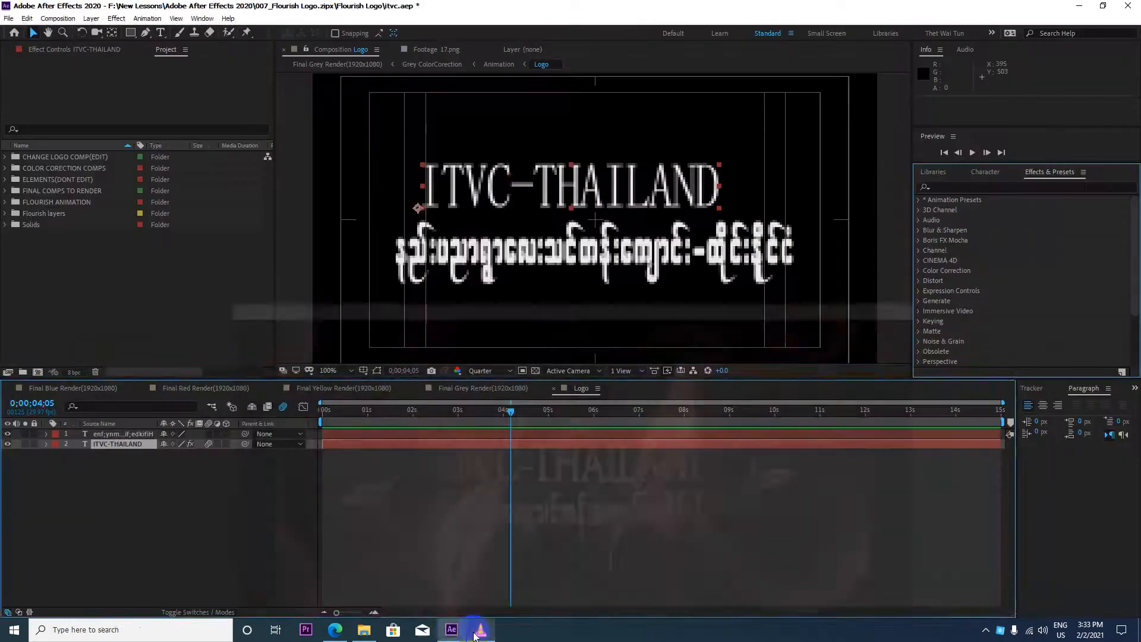
Step: Switch to After Effects, review the Final Blue, Red, Yellow and Grey Render compositions and the Logo composition, and minimize the window
{"action": "left_click", "coordinate": [454, 630]}
{"action": "left_click", "coordinate": [453, 628]}
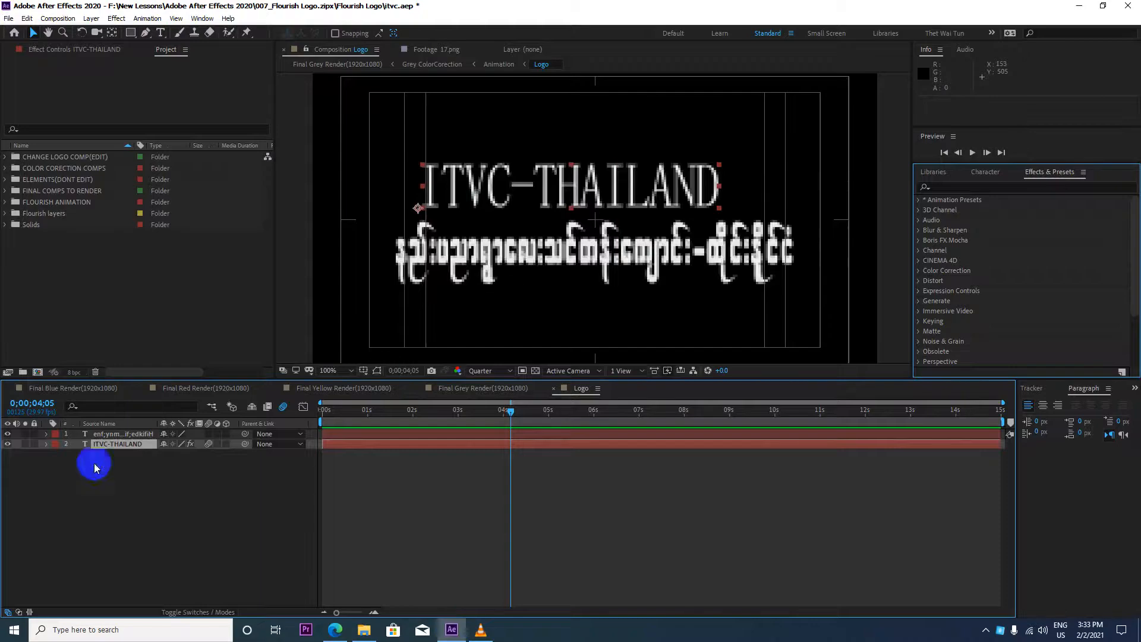
{"action": "left_click", "coordinate": [59, 388]}
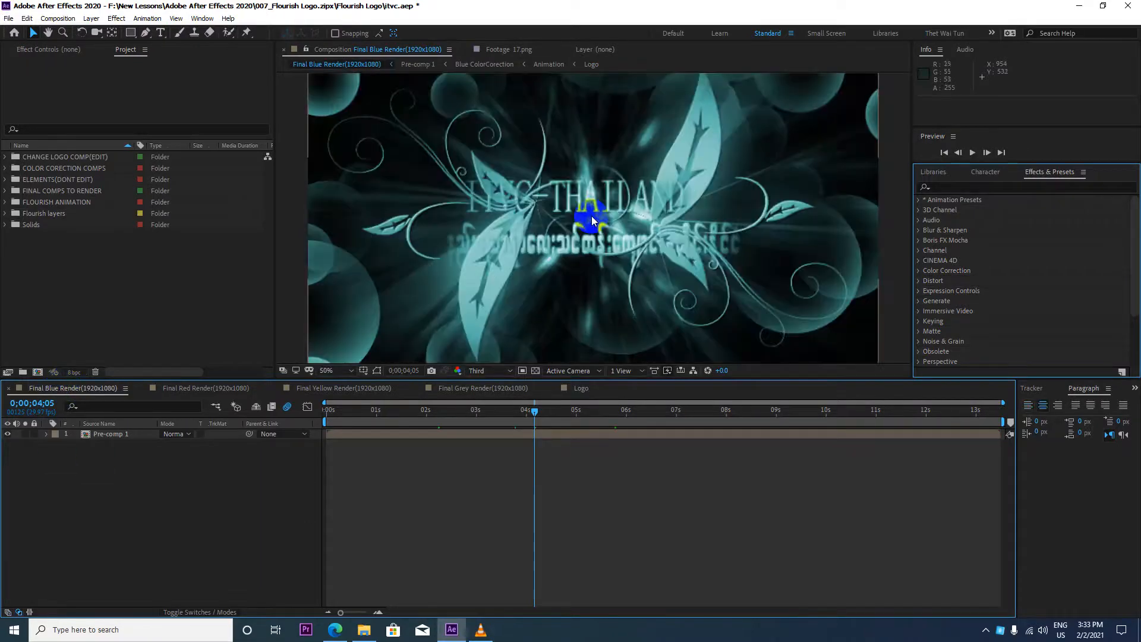
{"action": "left_click", "coordinate": [193, 388]}
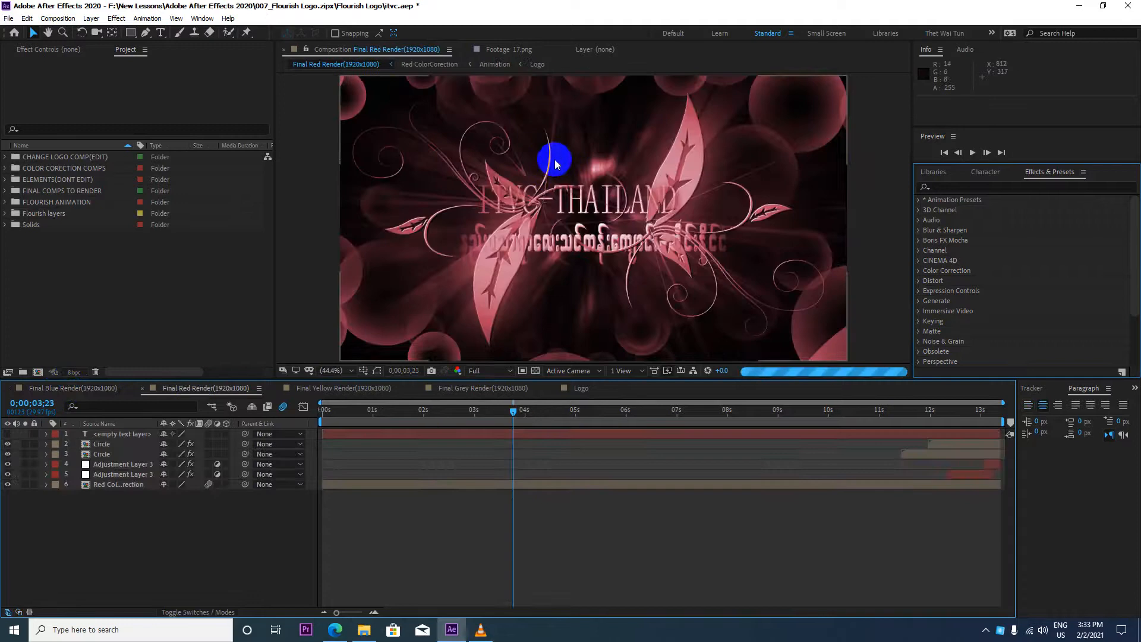
{"action": "scroll", "coordinate": [543, 171], "scroll_direction": "down", "scroll_amount": 2}
{"action": "left_click", "coordinate": [324, 389]}
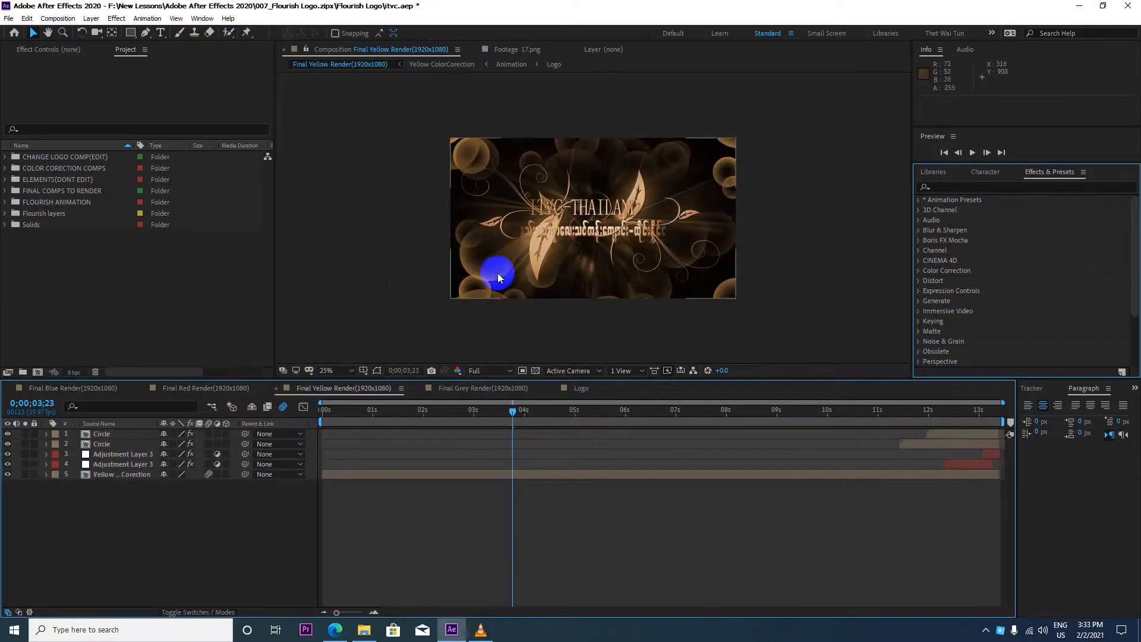
{"action": "left_click", "coordinate": [459, 389]}
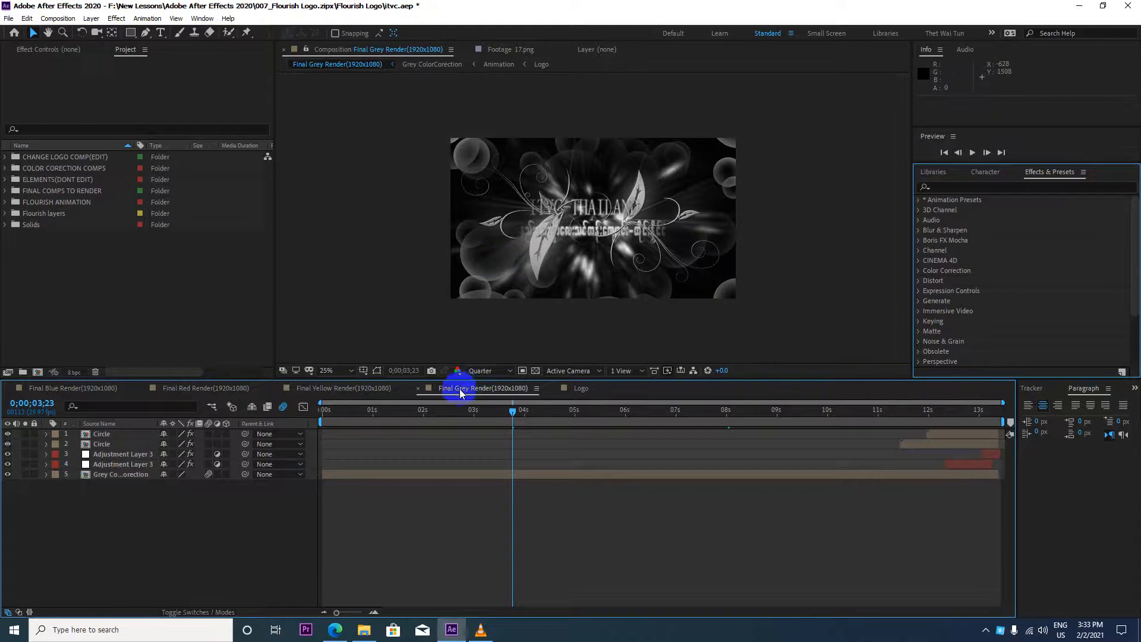
{"action": "left_click", "coordinate": [374, 388]}
{"action": "left_click", "coordinate": [215, 388]}
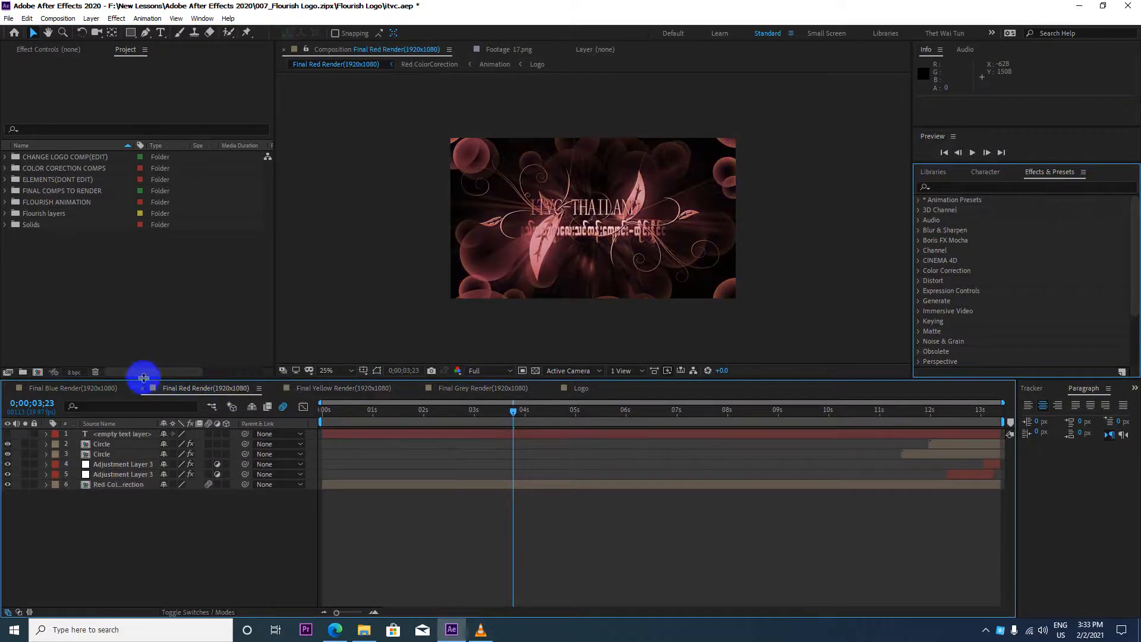
{"action": "left_click", "coordinate": [89, 389]}
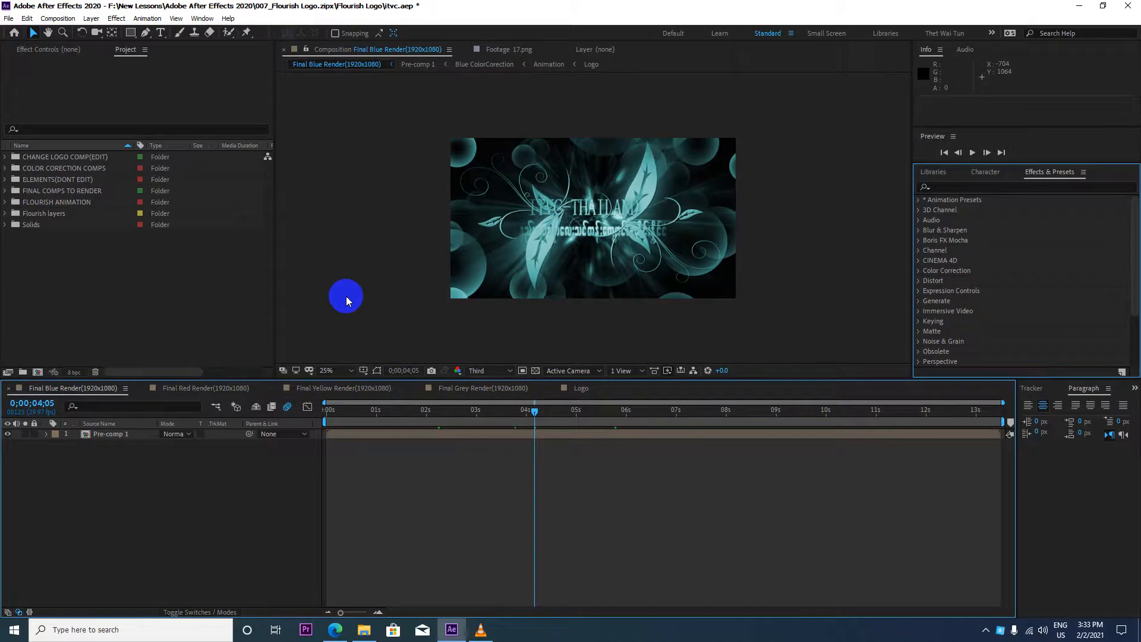
{"action": "left_click", "coordinate": [579, 388]}
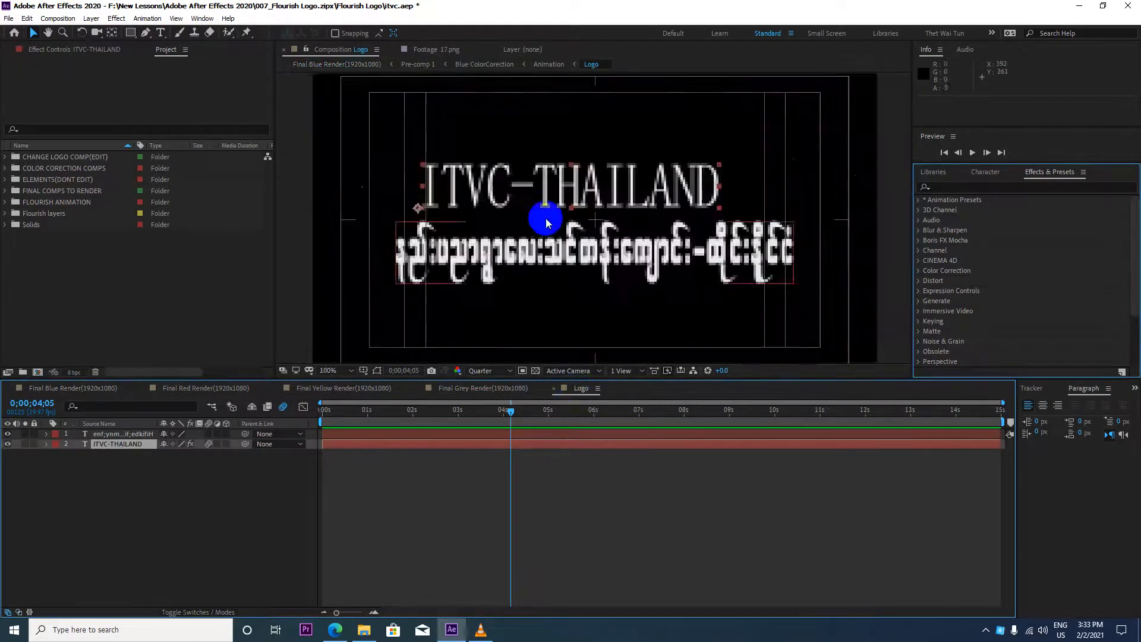
{"action": "scroll", "coordinate": [527, 241], "scroll_direction": "up", "scroll_amount": 2}
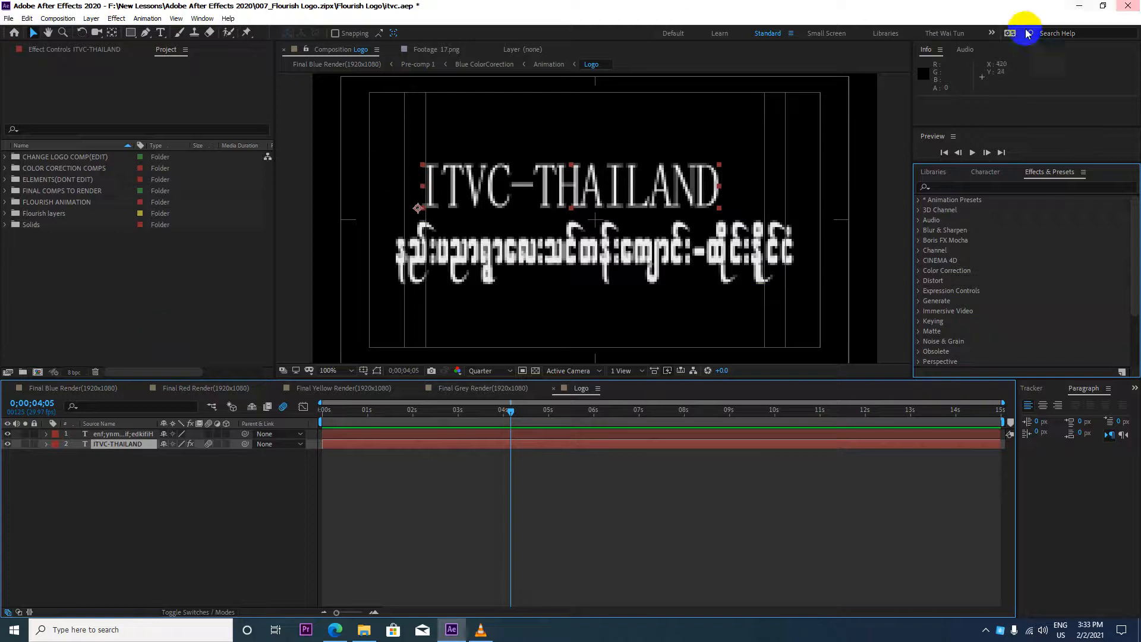
{"action": "left_click", "coordinate": [1077, 8]}
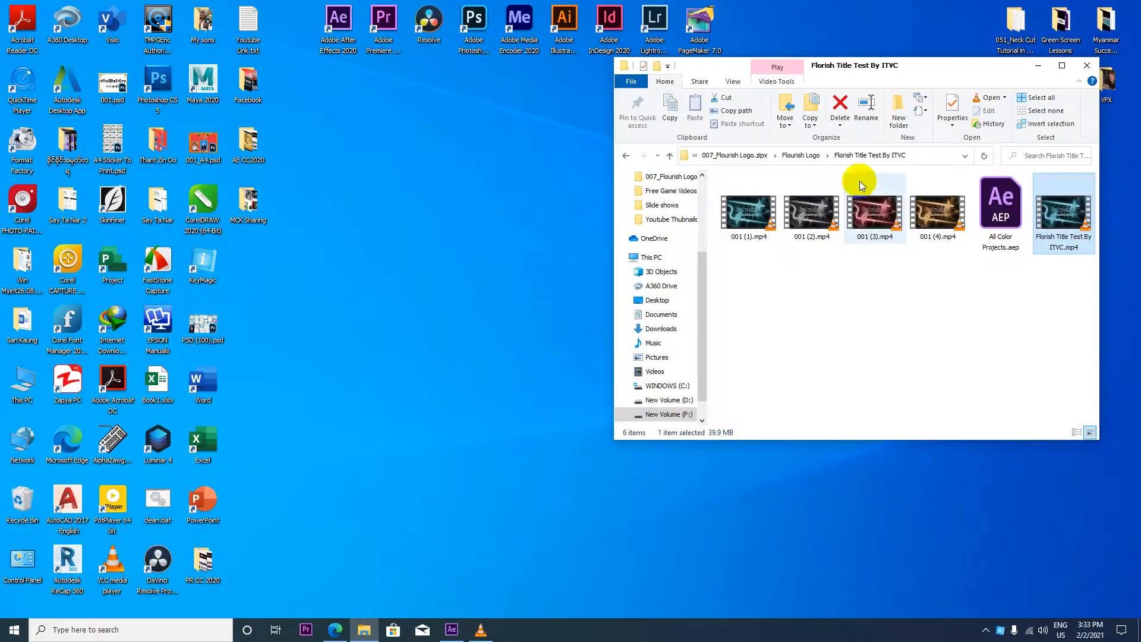
Step: Refresh the desktop and close the Florish Title Test By ITVC folder window
{"action": "right_click", "coordinate": [407, 174]}
{"action": "left_click", "coordinate": [424, 192]}
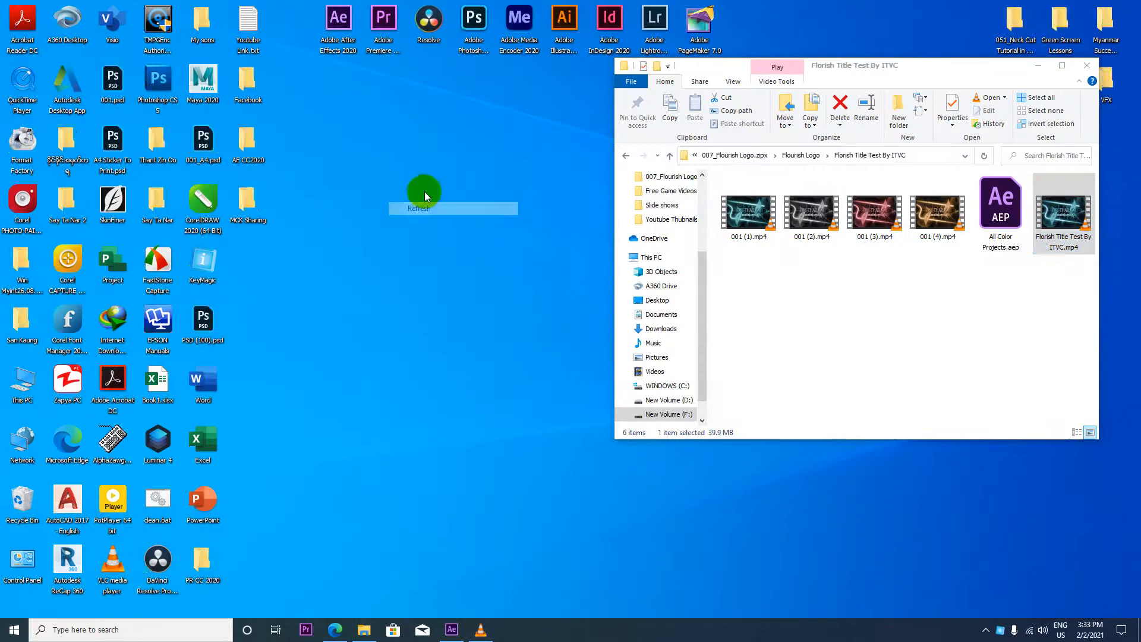
{"action": "left_click", "coordinate": [1087, 69]}
{"action": "right_click", "coordinate": [550, 202]}
{"action": "mouse_move", "coordinate": [567, 224]}
{"action": "left_click", "coordinate": [1091, 45]}
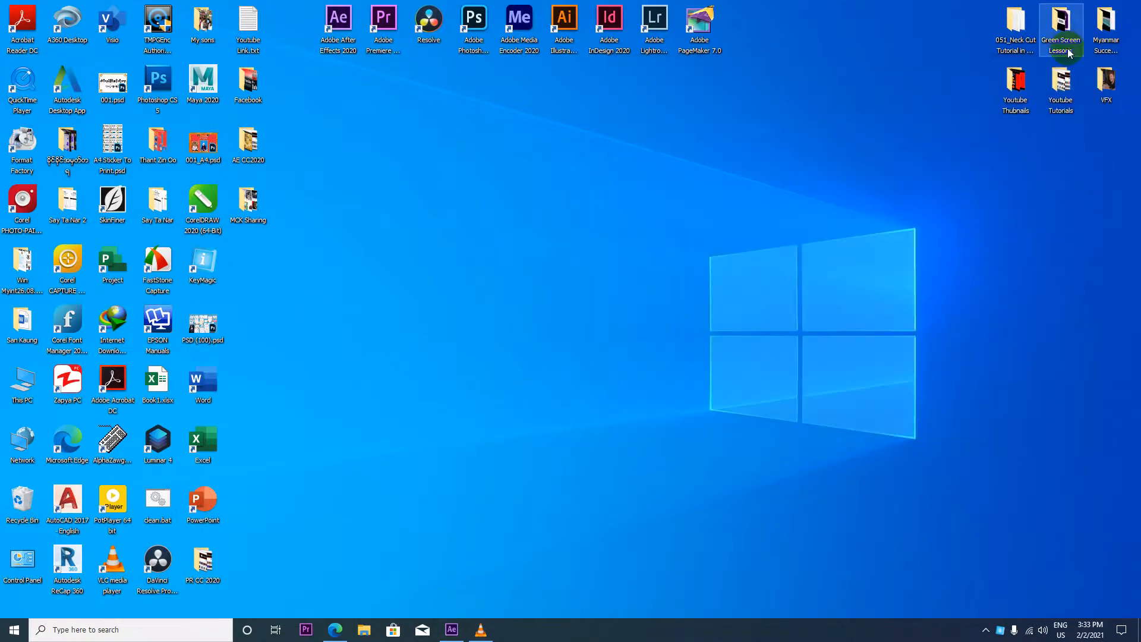
Step: Browse the For Youtube upload folder inside Youtube Thubnails, select fINAL LOGO MITDC.jpg and minimize the window
{"action": "double_click", "coordinate": [1015, 83]}
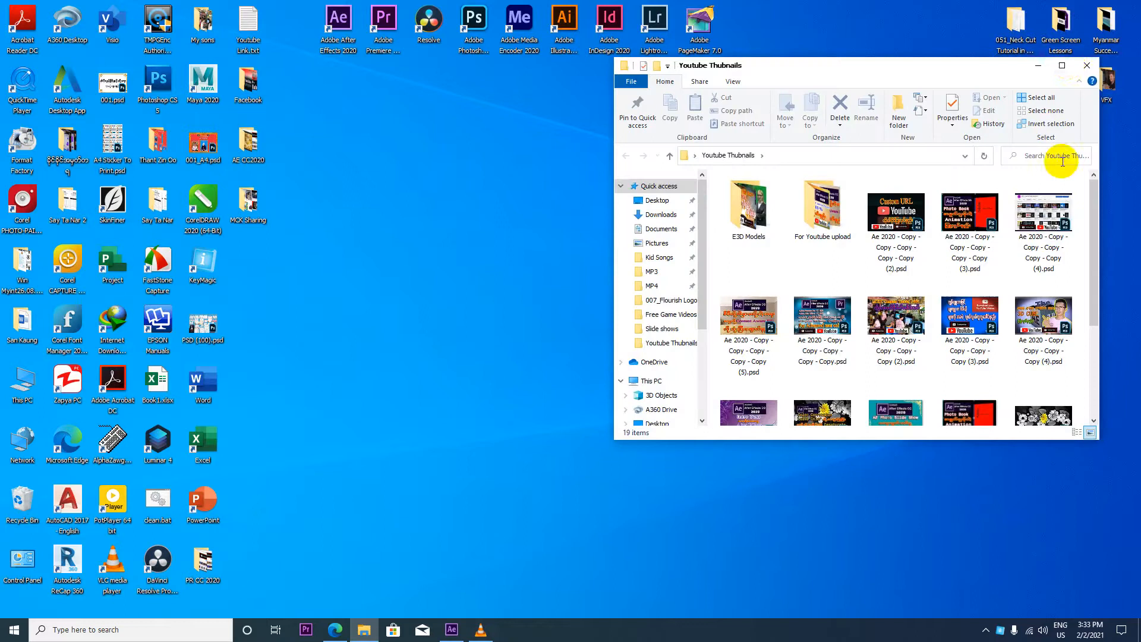
{"action": "left_click", "coordinate": [1062, 65]}
{"action": "double_click", "coordinate": [200, 148]}
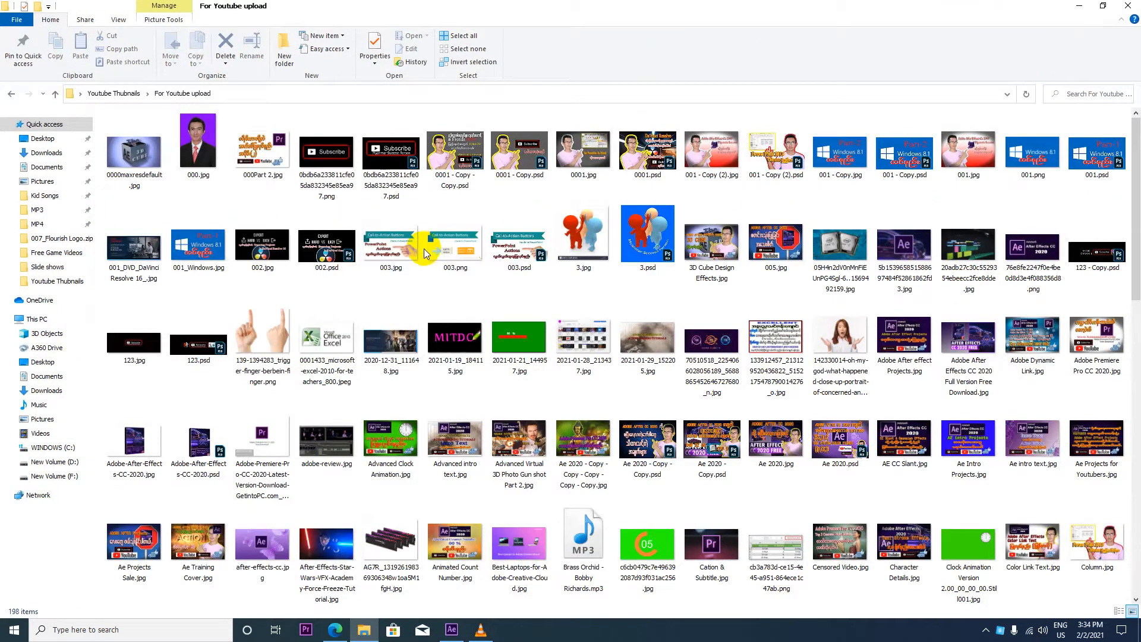
{"action": "scroll", "coordinate": [424, 253], "scroll_direction": "down", "scroll_amount": 5}
{"action": "scroll", "coordinate": [425, 255], "scroll_direction": "down", "scroll_amount": 4}
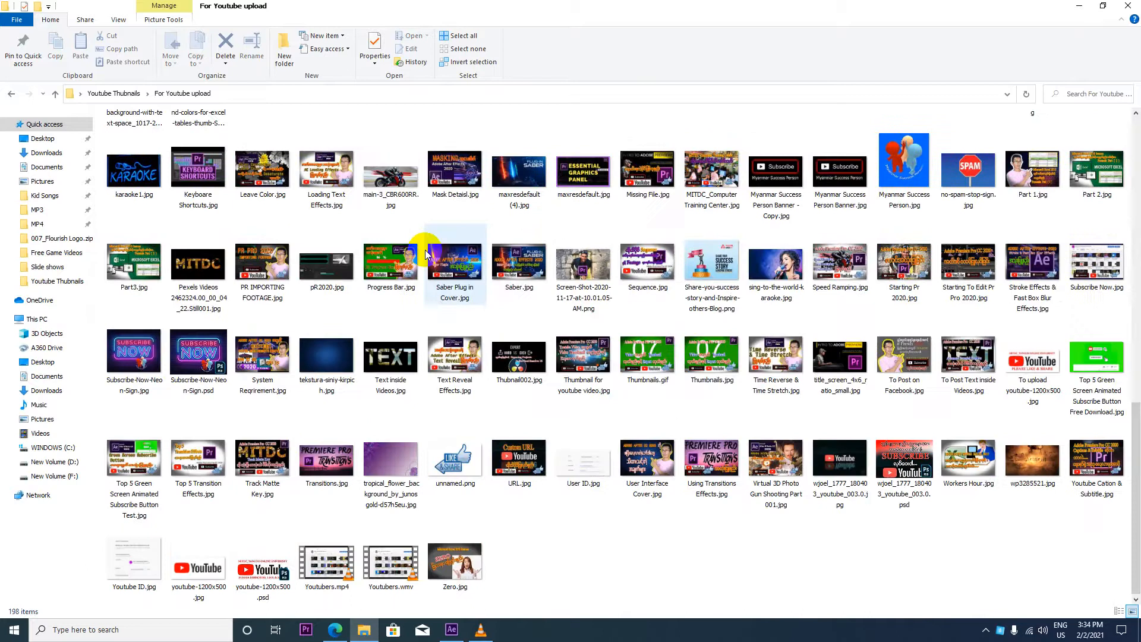
{"action": "scroll", "coordinate": [438, 256], "scroll_direction": "up", "scroll_amount": 4}
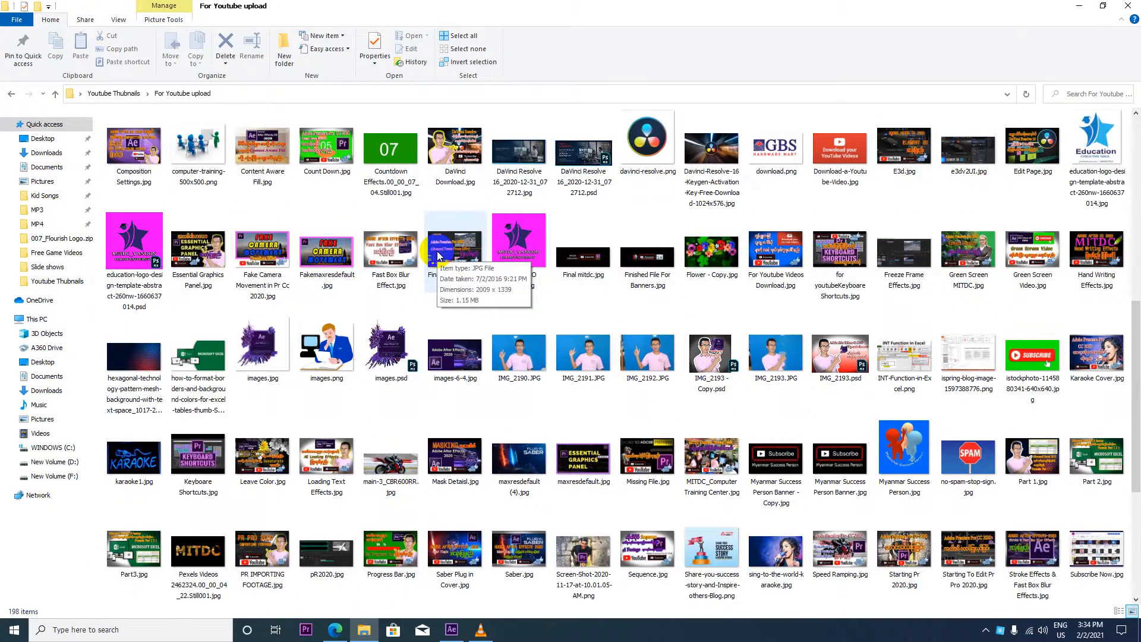
{"action": "left_click", "coordinate": [516, 255]}
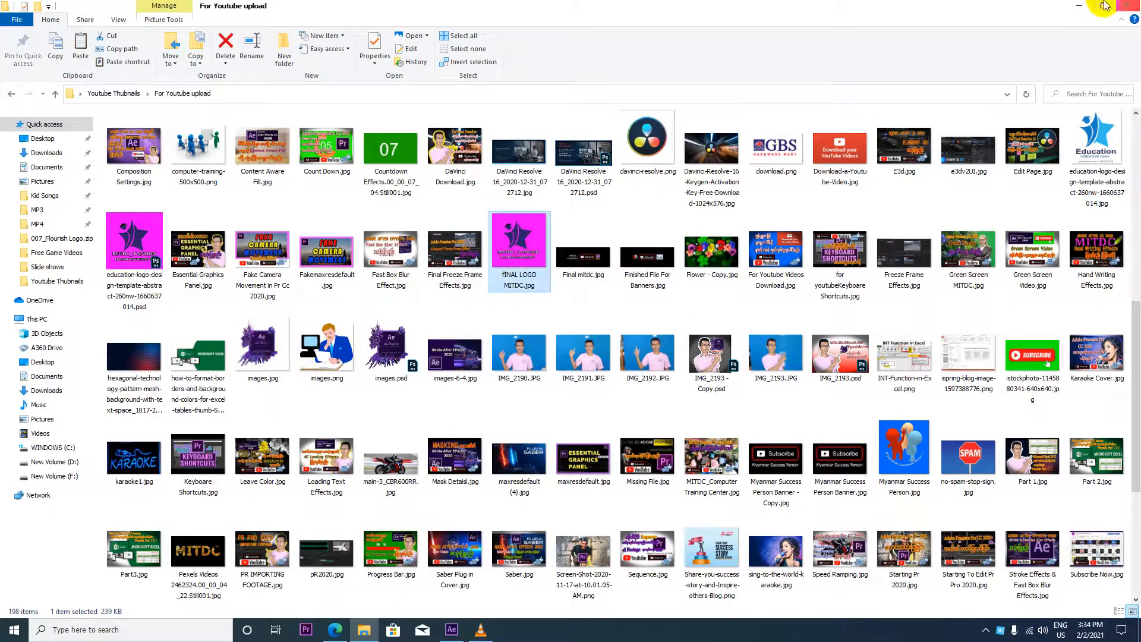
{"action": "left_click", "coordinate": [1079, 7]}
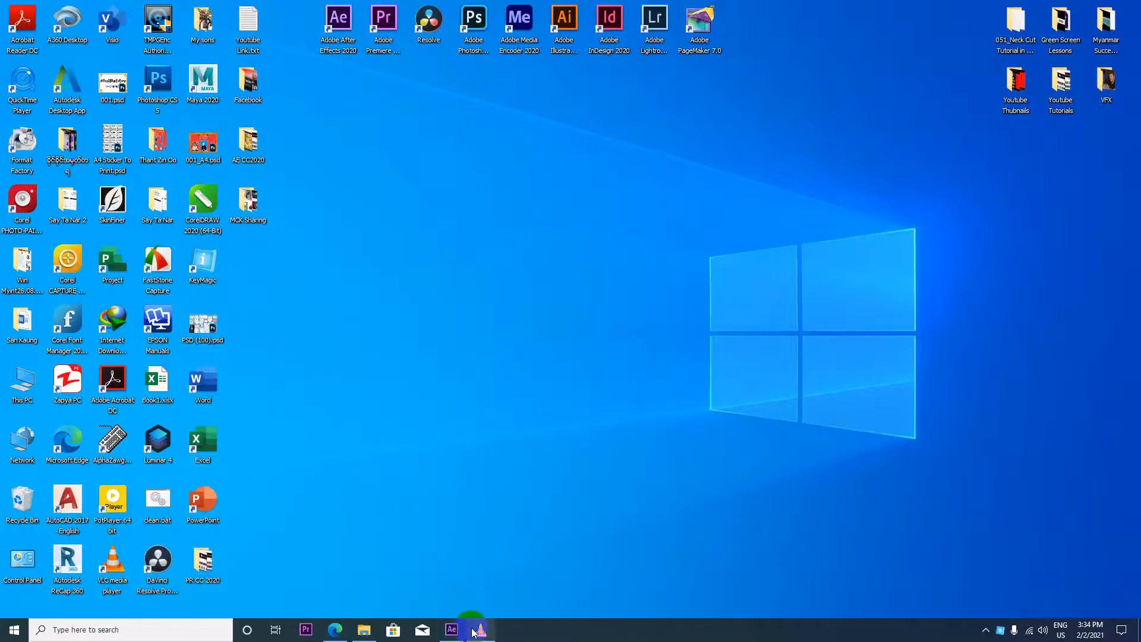
{"action": "left_click", "coordinate": [365, 629]}
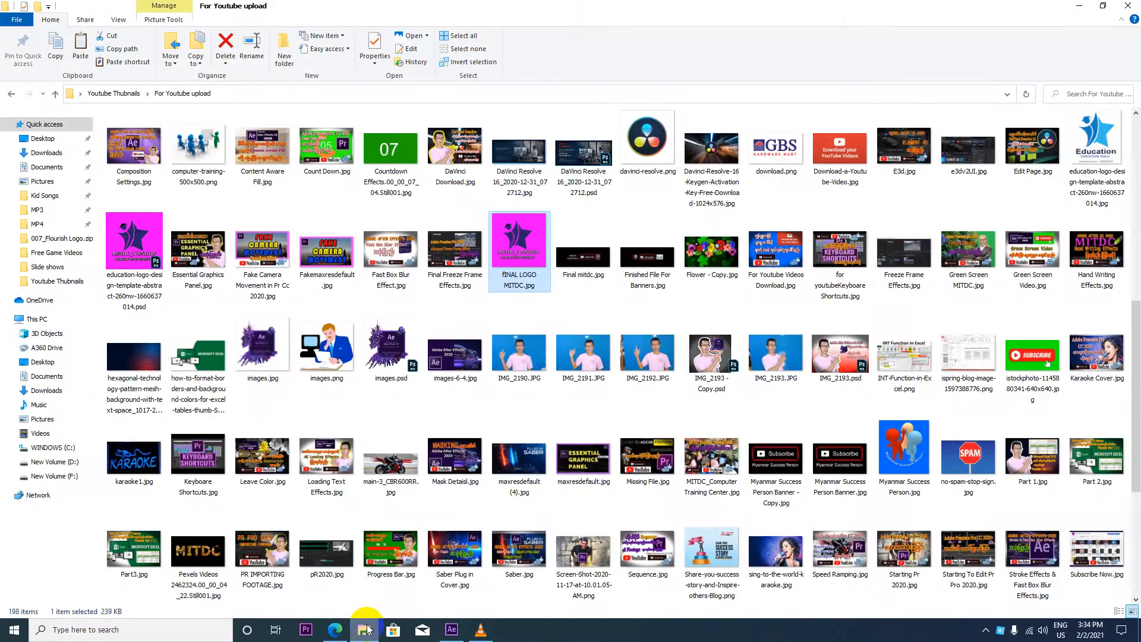
{"action": "left_click", "coordinate": [365, 630]}
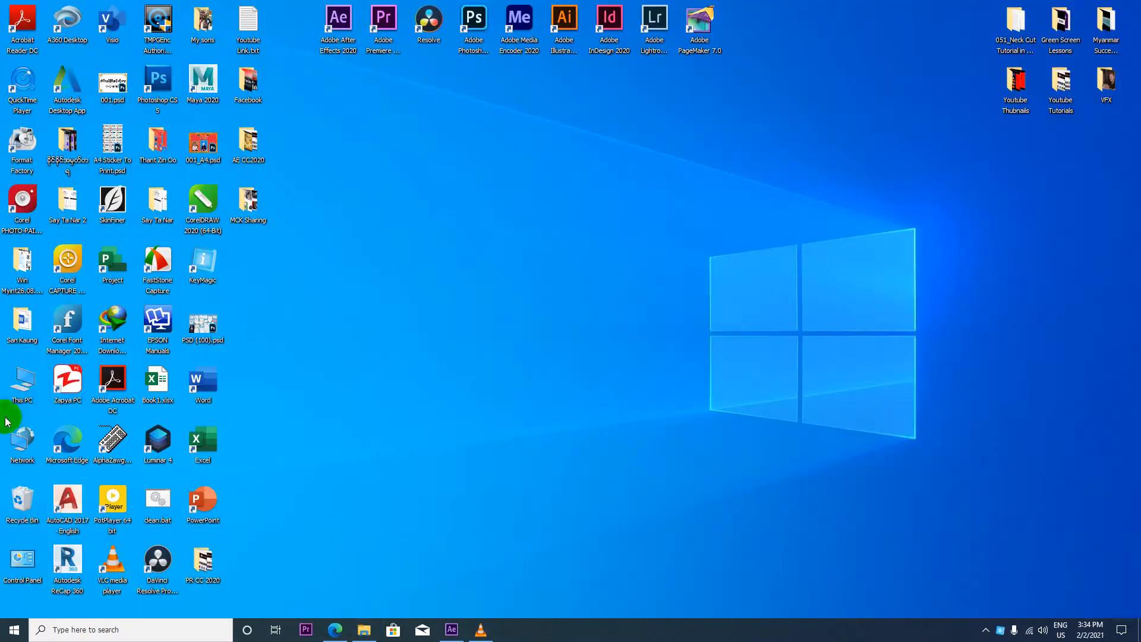
Step: Open the New Lessons folder on New Volume (F:) in a maximized window
{"action": "double_click", "coordinate": [11, 394]}
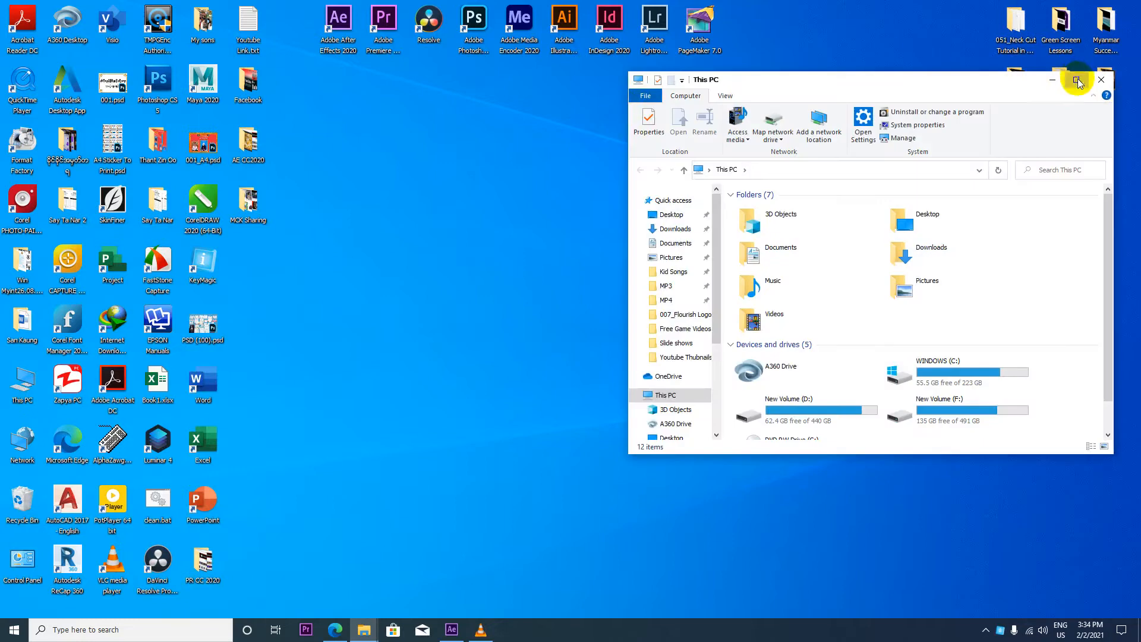
{"action": "left_click", "coordinate": [1119, 79]}
{"action": "double_click", "coordinate": [617, 239]}
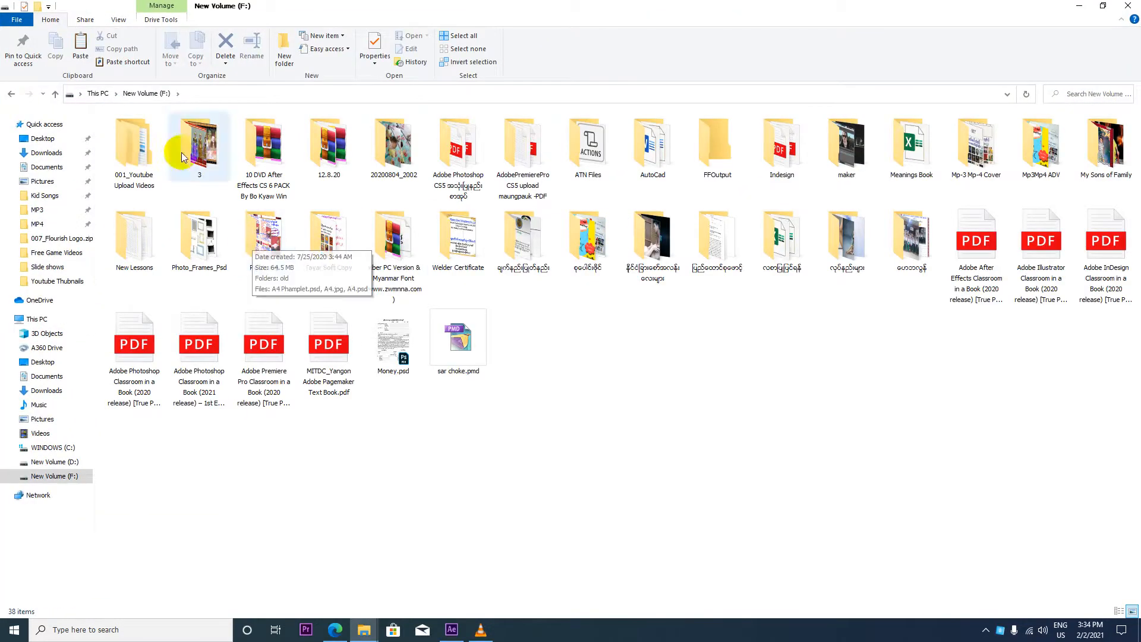
{"action": "double_click", "coordinate": [135, 234]}
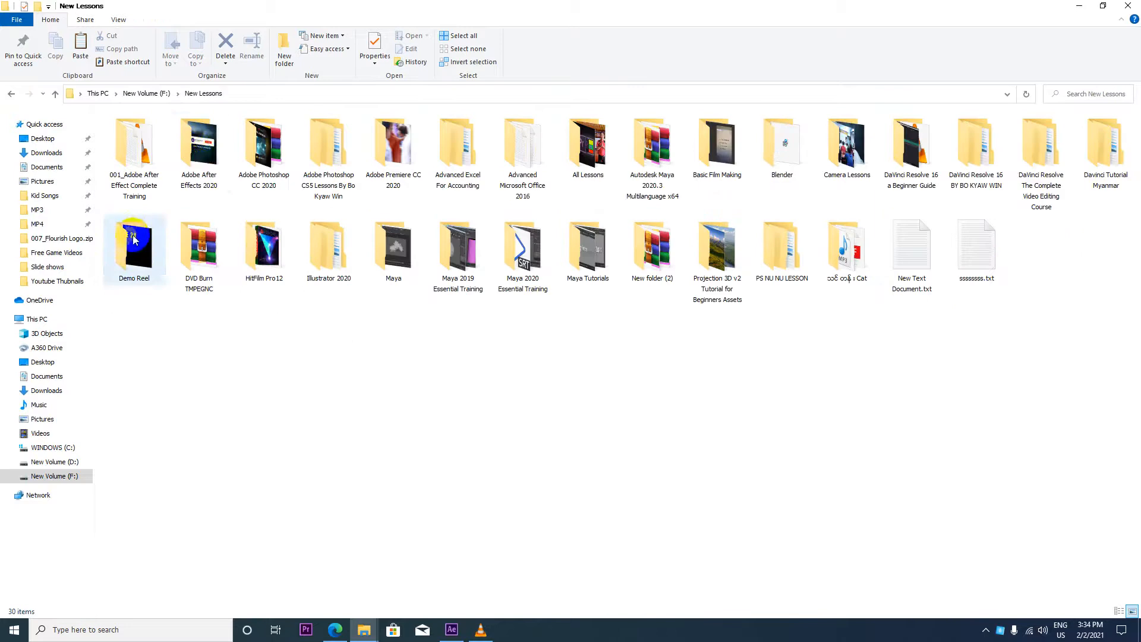
Step: Open the Flourish Logo folder inside Adobe After Effects 2020 and 007_Flourish Logo.zipx
{"action": "double_click", "coordinate": [200, 146]}
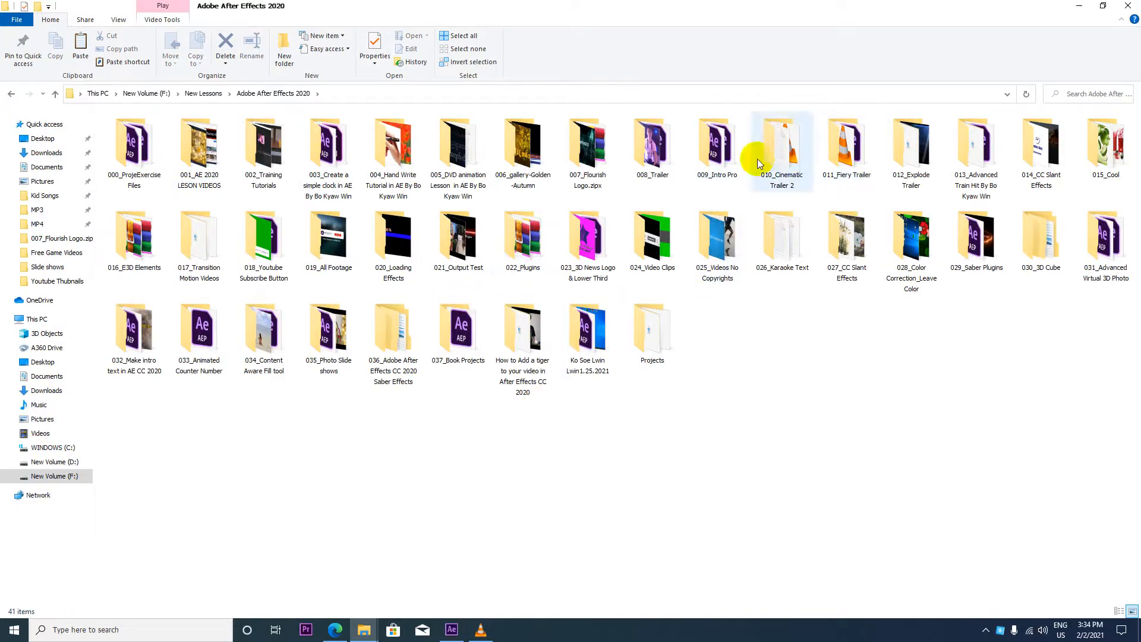
{"action": "double_click", "coordinate": [601, 153]}
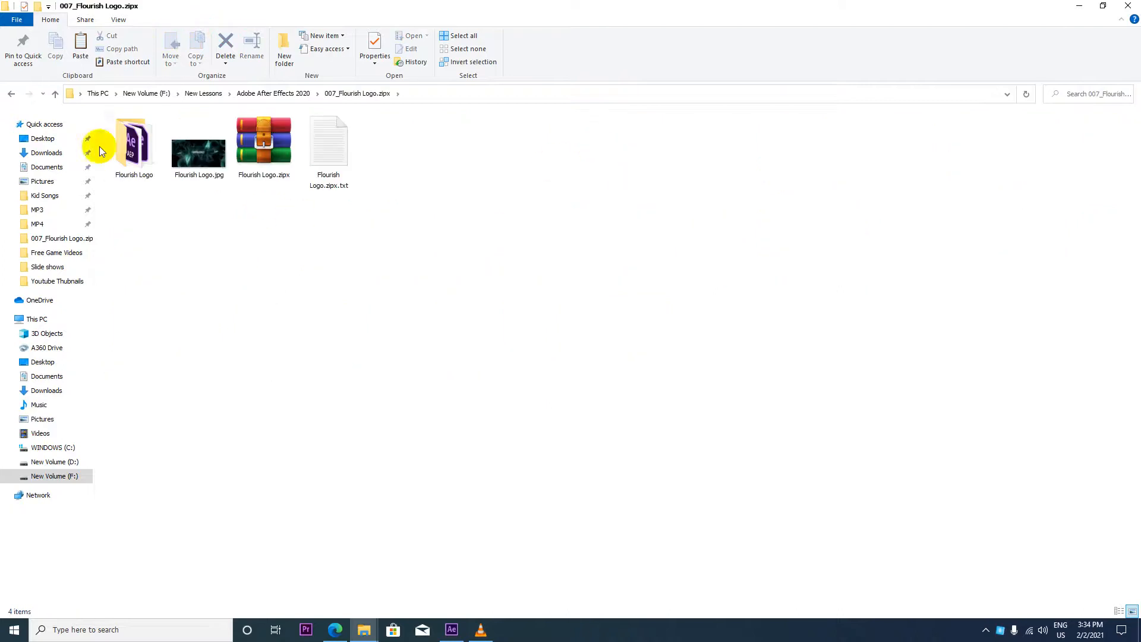
{"action": "double_click", "coordinate": [135, 143]}
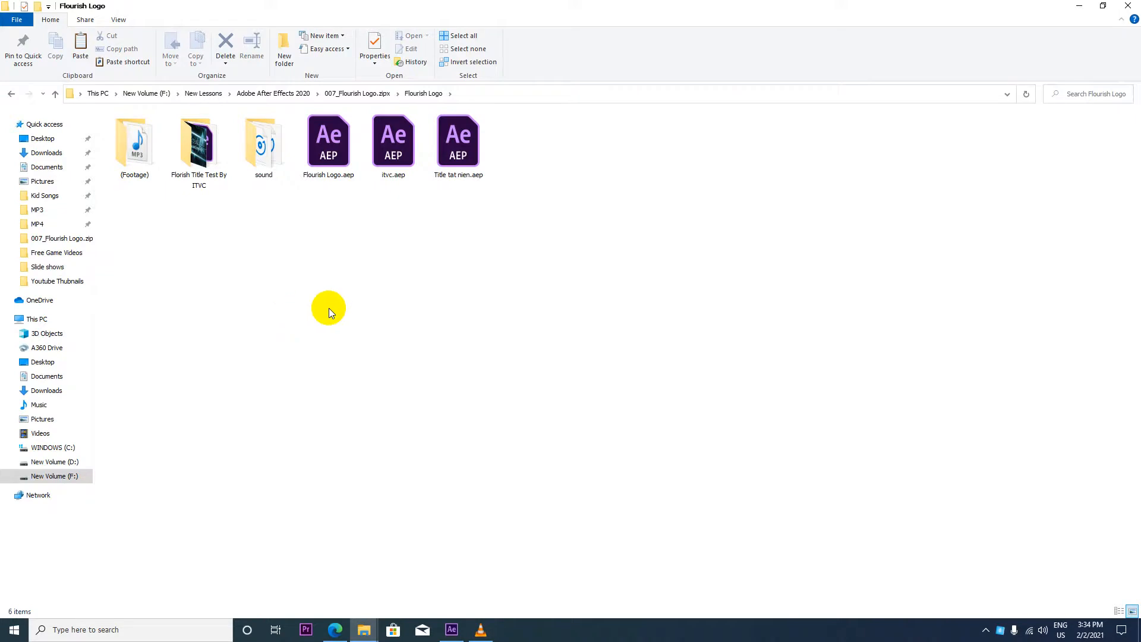
Step: Create a folder named Logo in the Flourish Logo folder and paste fINAL LOGO MITDC.jpg into it
{"action": "right_click", "coordinate": [347, 391]}
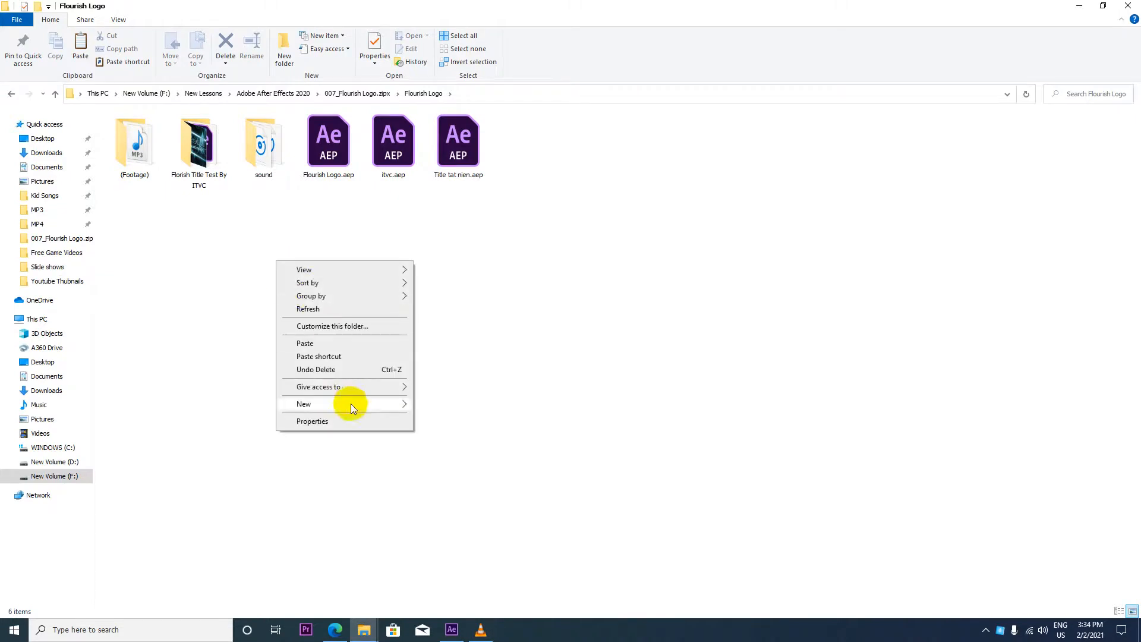
{"action": "left_click", "coordinate": [439, 406]}
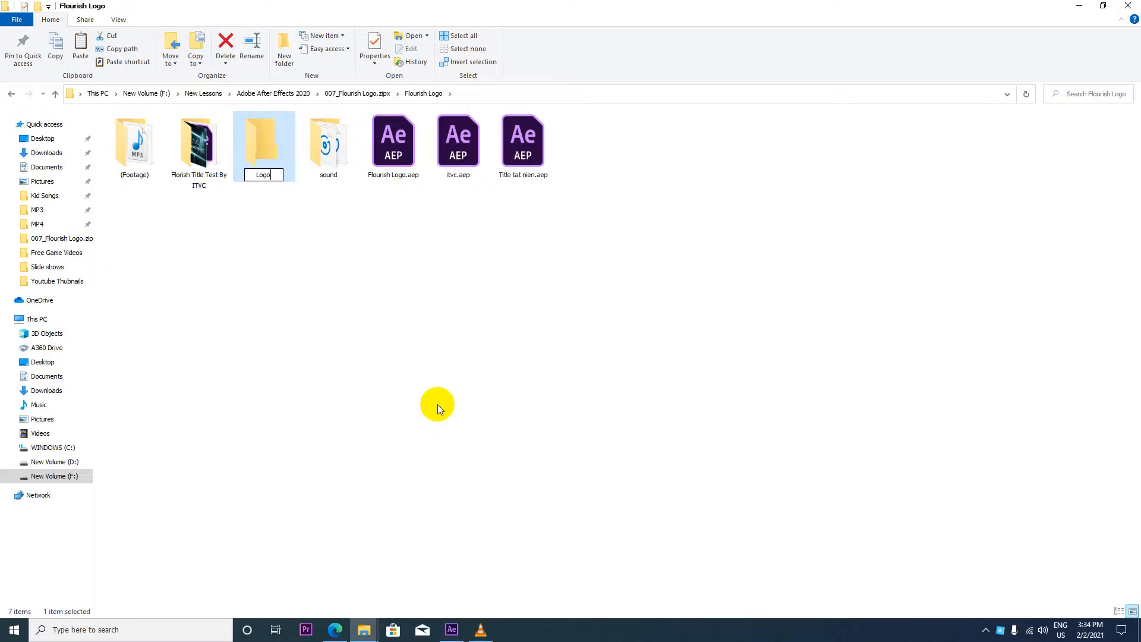
{"action": "key", "text": "Return"}
{"action": "key", "text": "Return"}
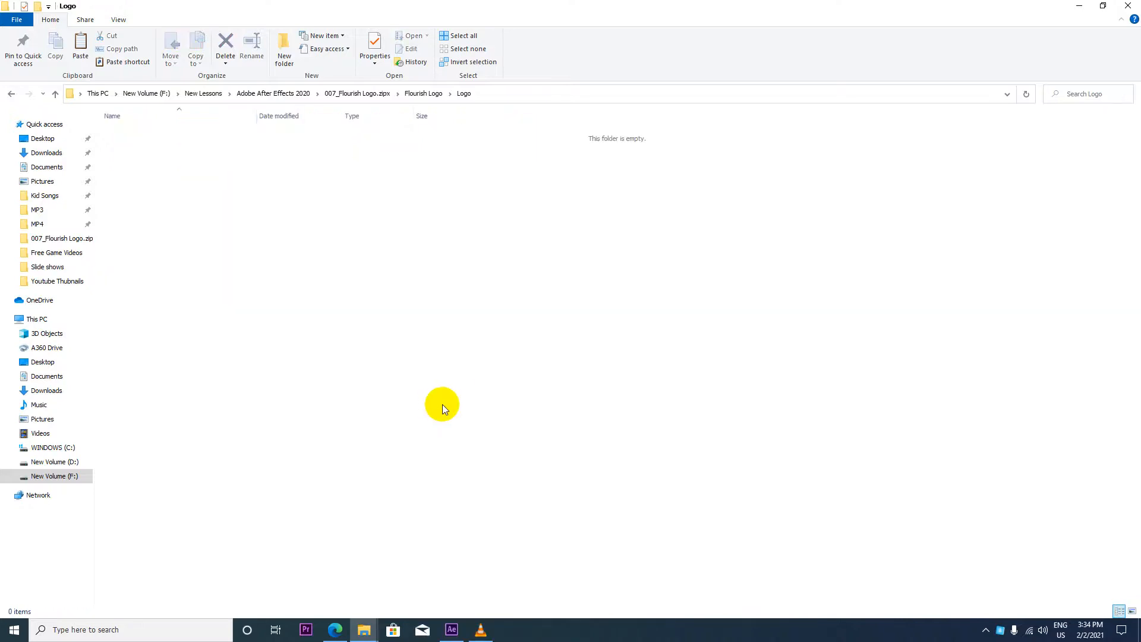
{"action": "key", "text": "ctrl+v"}
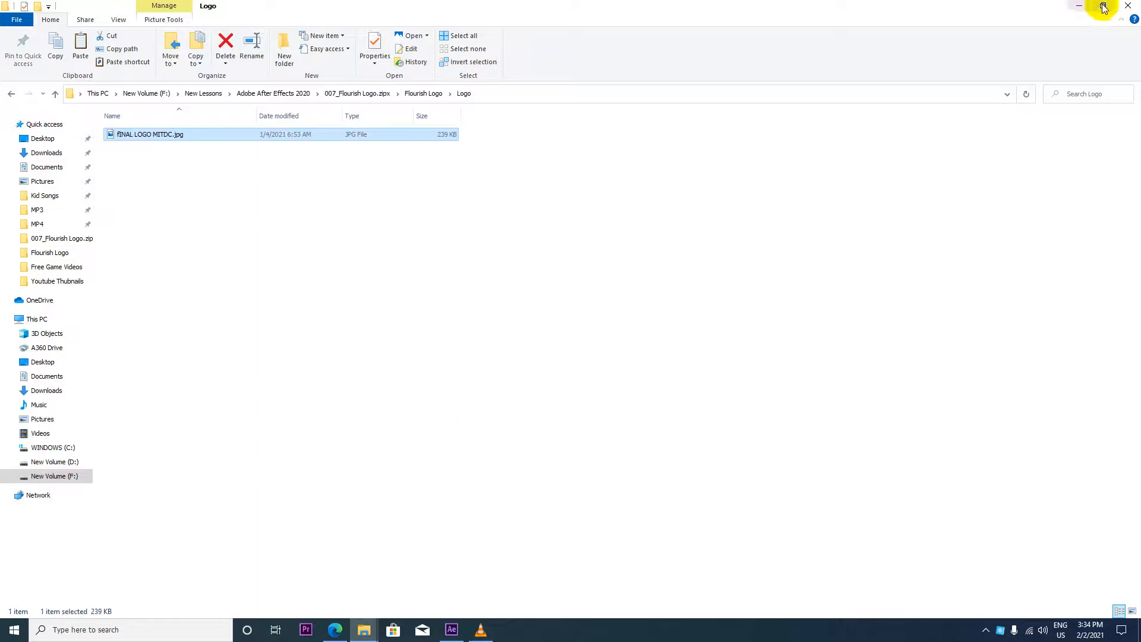
Step: Return to the Flourish Logo folder in a restored window and import its Logo folder into the After Effects project
{"action": "left_click", "coordinate": [1103, 7]}
{"action": "left_click", "coordinate": [641, 169]}
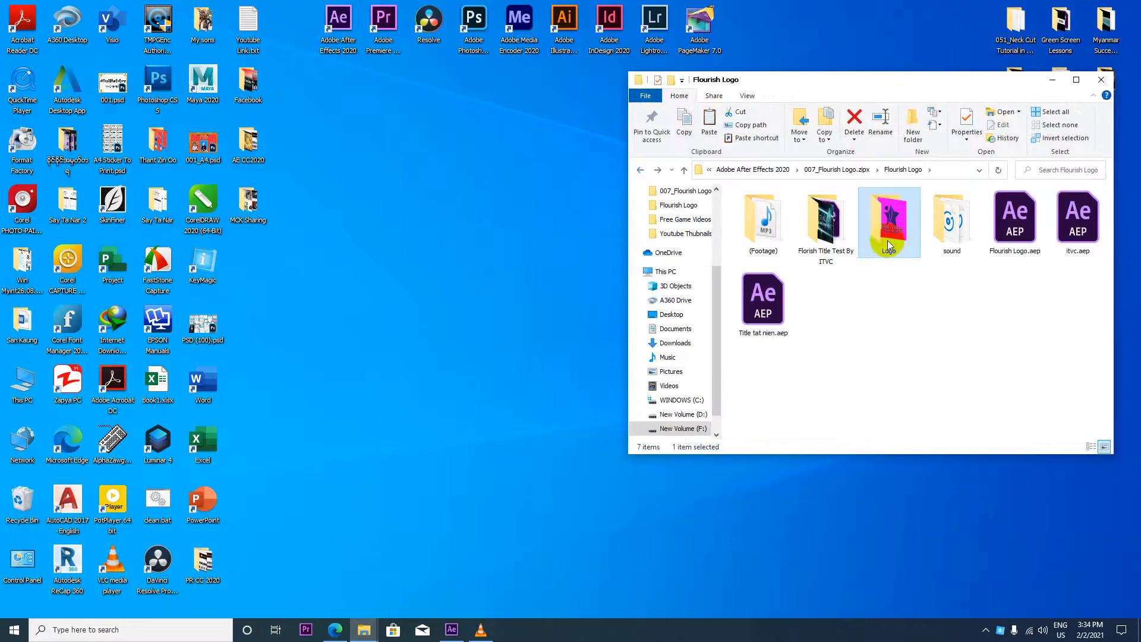
{"action": "left_click", "coordinate": [452, 630]}
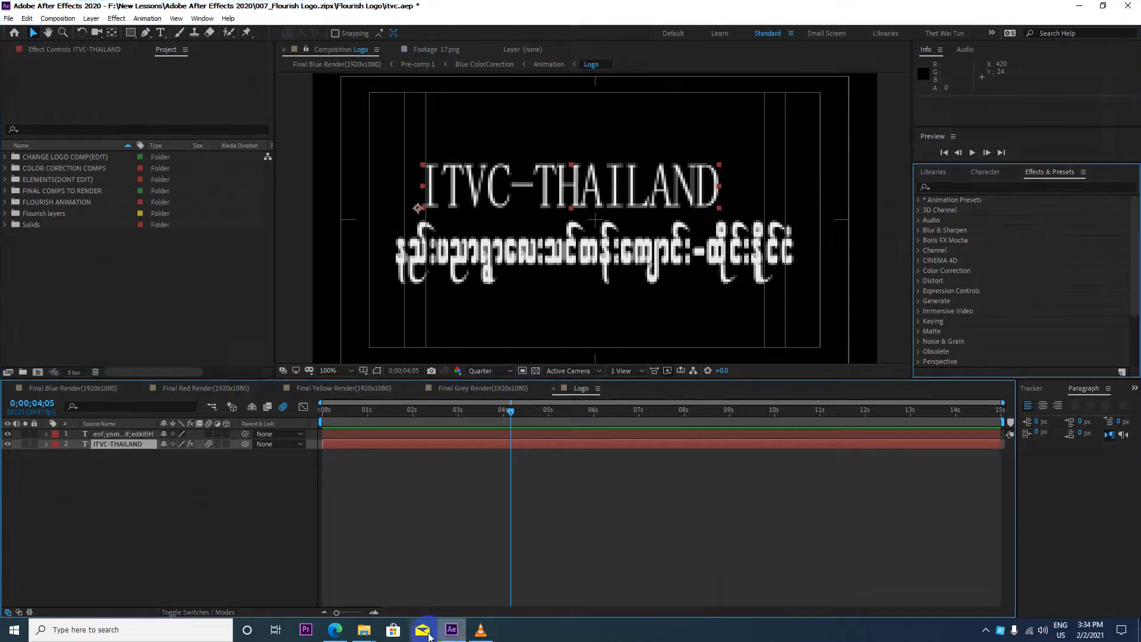
{"action": "mouse_move", "coordinate": [367, 634]}
{"action": "left_click", "coordinate": [409, 588]}
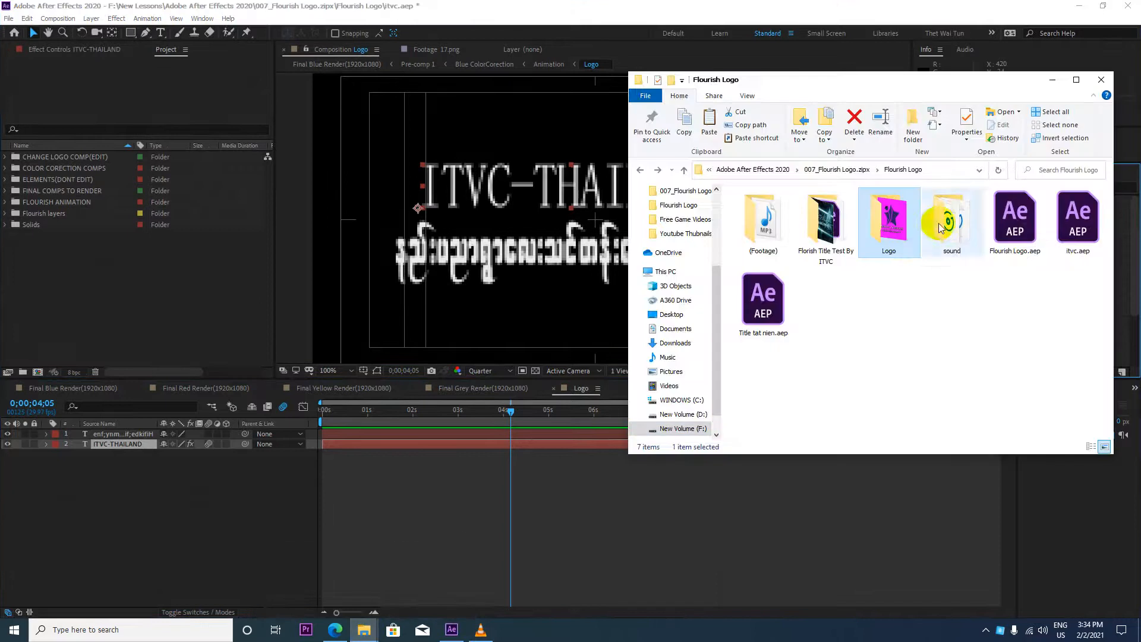
{"action": "left_click_drag", "start_coordinate": [902, 243], "coordinate": [106, 322]}
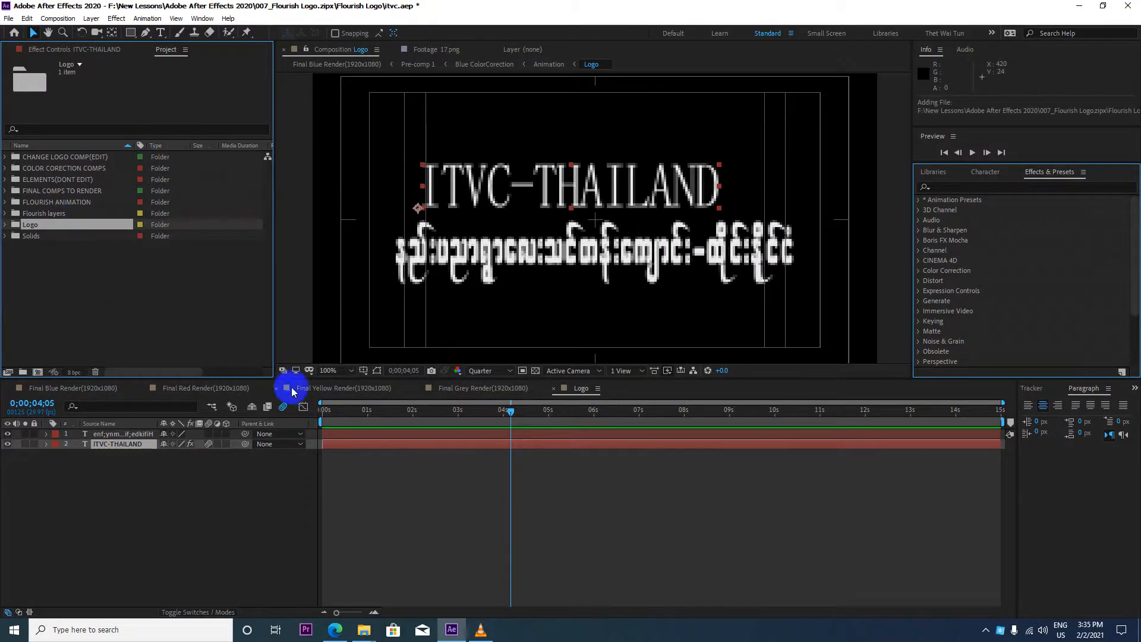
Step: Set the Logo composition's preview resolution to Full at 100% magnification
{"action": "scroll", "coordinate": [481, 208], "scroll_direction": "down", "scroll_amount": 2}
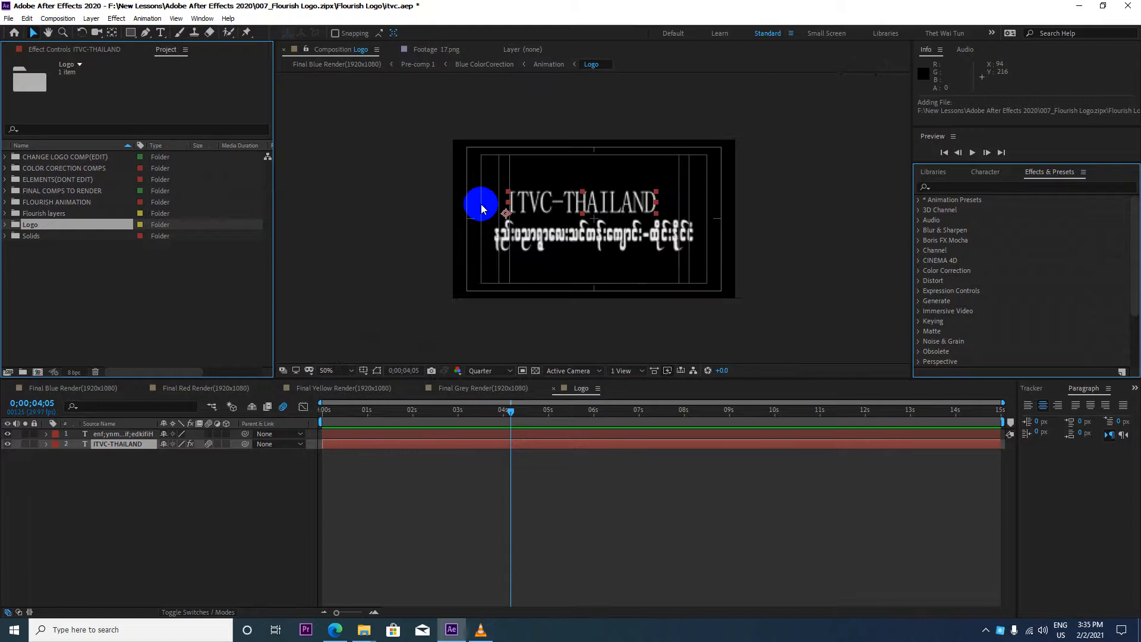
{"action": "scroll", "coordinate": [481, 208], "scroll_direction": "up", "scroll_amount": 2}
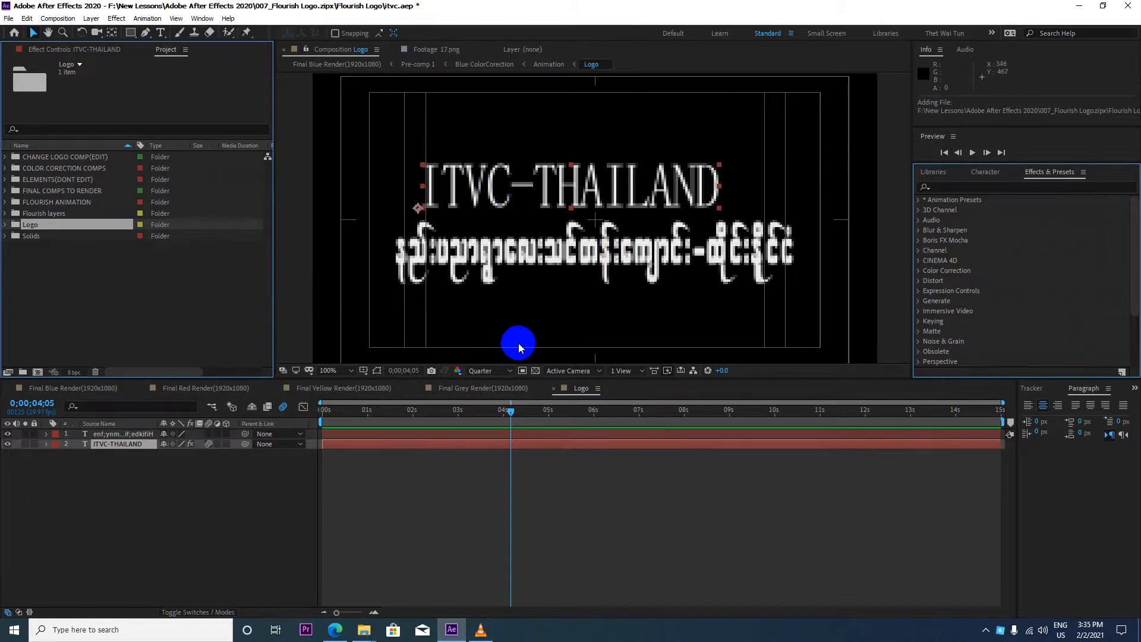
{"action": "scroll", "coordinate": [514, 286], "scroll_direction": "down", "scroll_amount": 2}
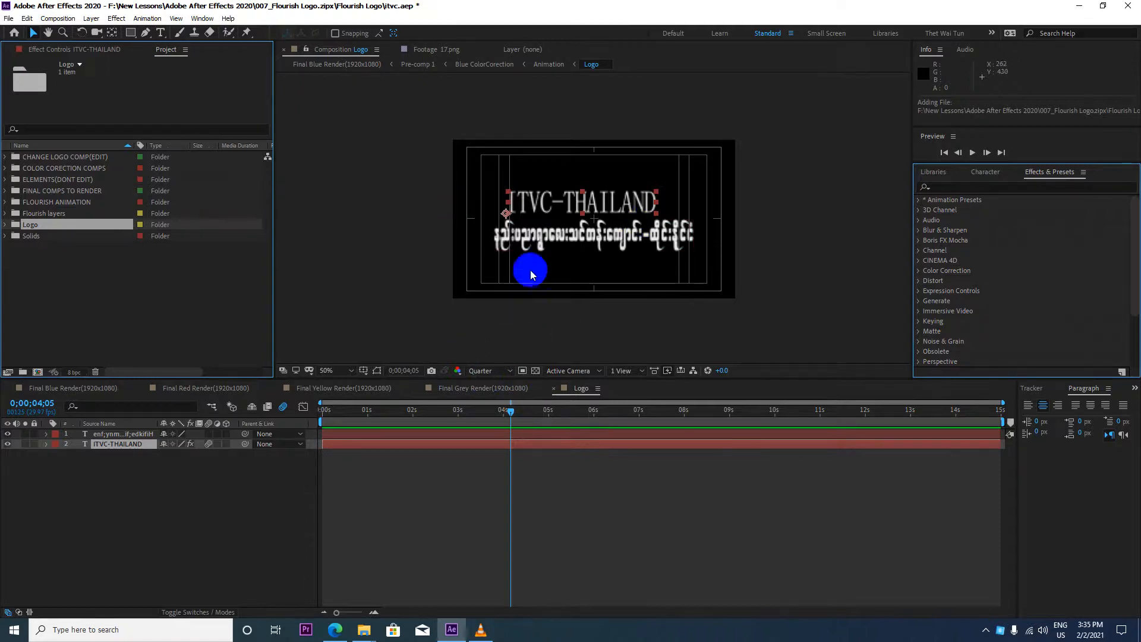
{"action": "key", "text": "slash"}
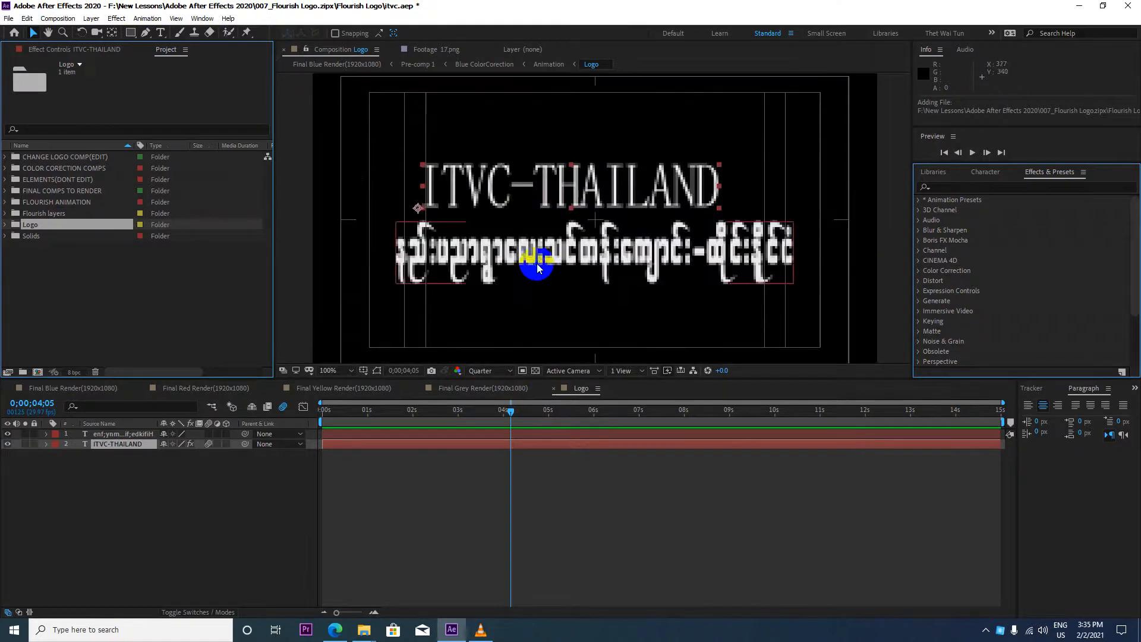
{"action": "left_click", "coordinate": [492, 371]}
{"action": "left_click", "coordinate": [485, 397]}
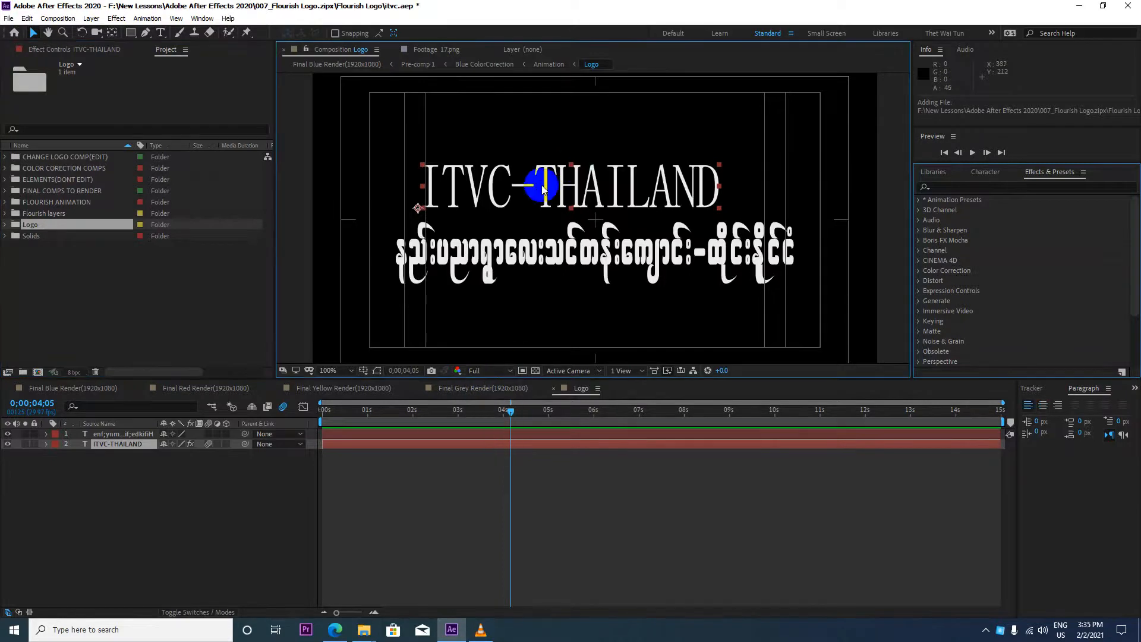
Step: Delete the Burmese text layer from the Logo composition and move the ITVC-THAILAND text down to about 200, 359
{"action": "left_click", "coordinate": [551, 257]}
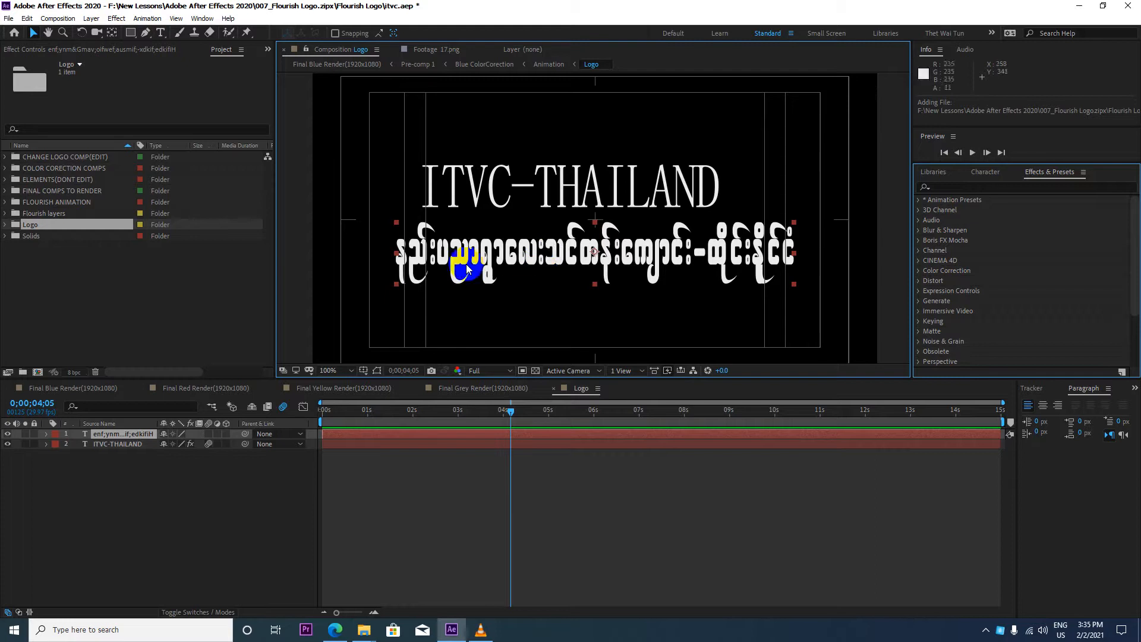
{"action": "left_click", "coordinate": [94, 462]}
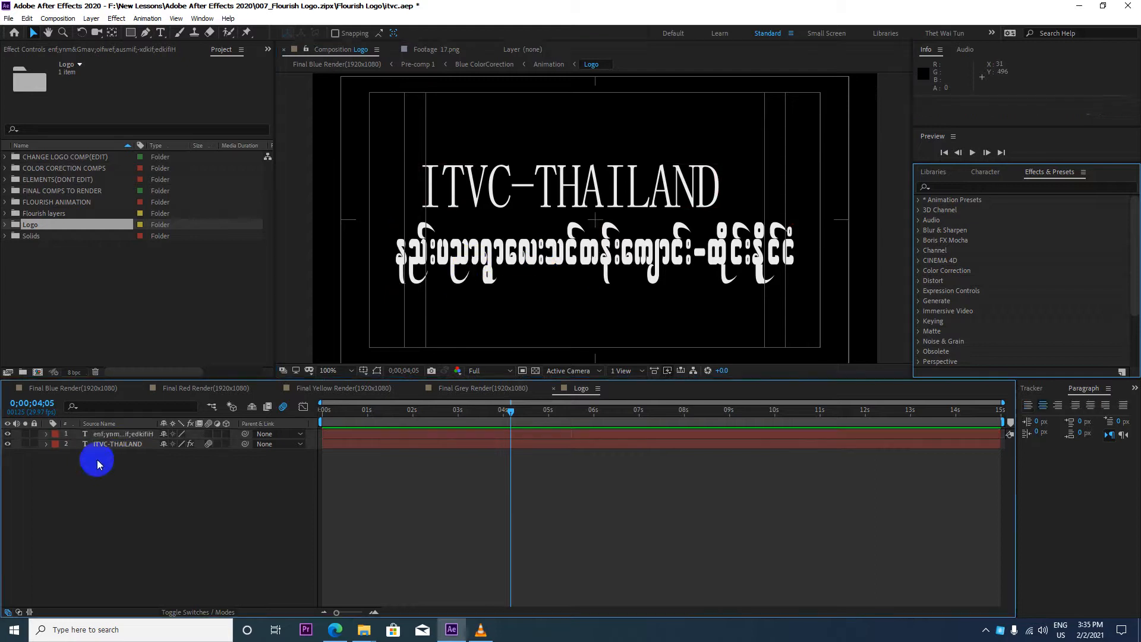
{"action": "left_click", "coordinate": [105, 434]}
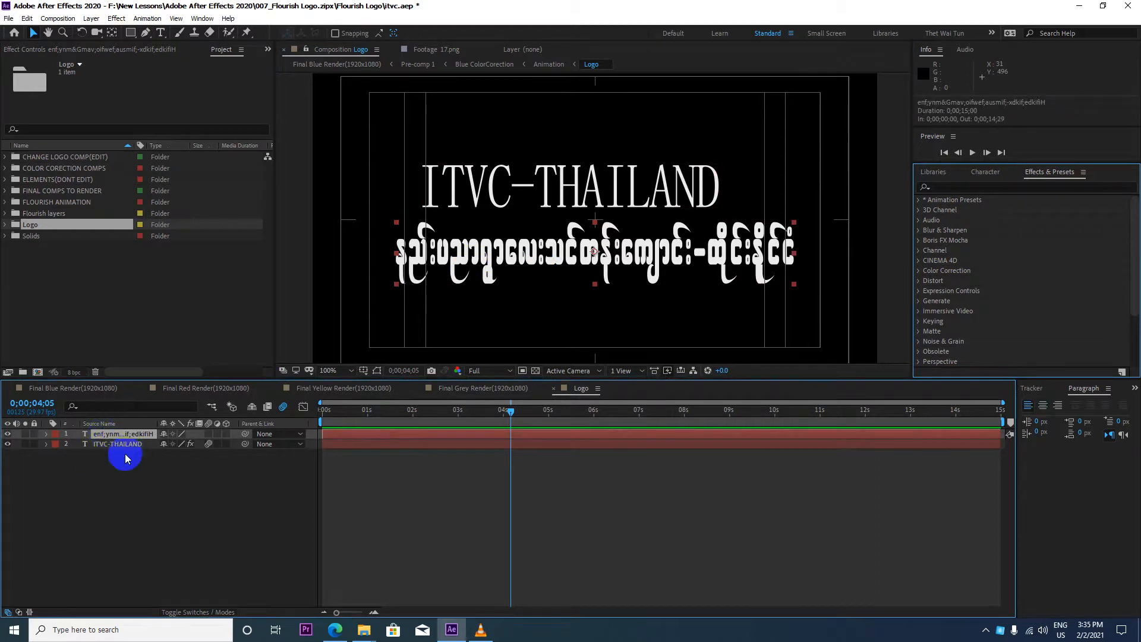
{"action": "key", "text": "Delete"}
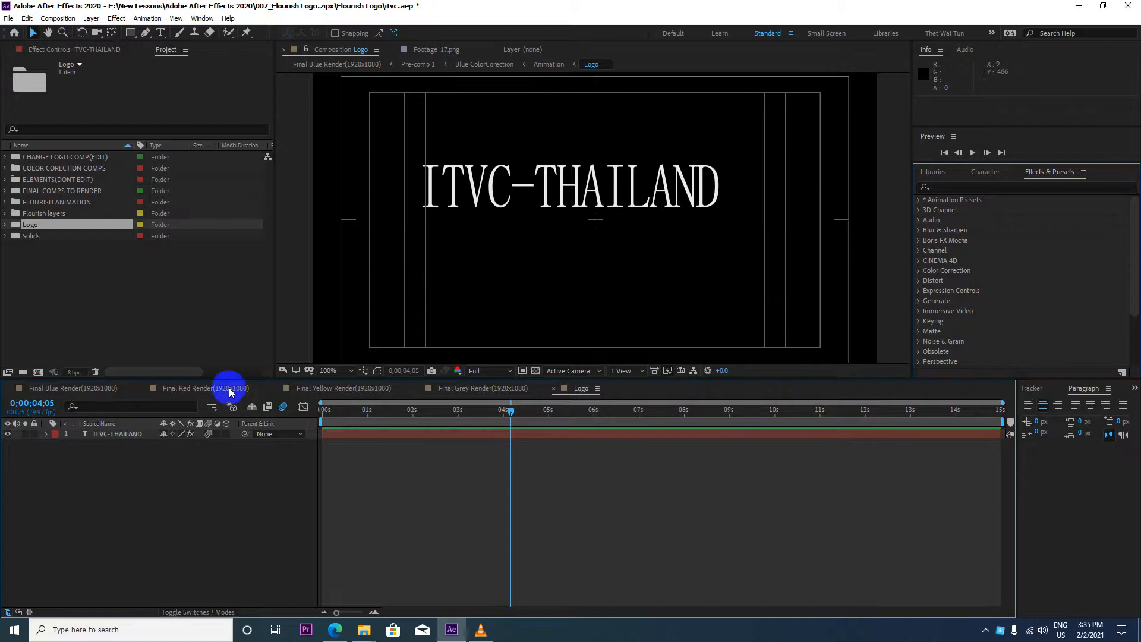
{"action": "left_click_drag", "start_coordinate": [575, 190], "coordinate": [585, 255]}
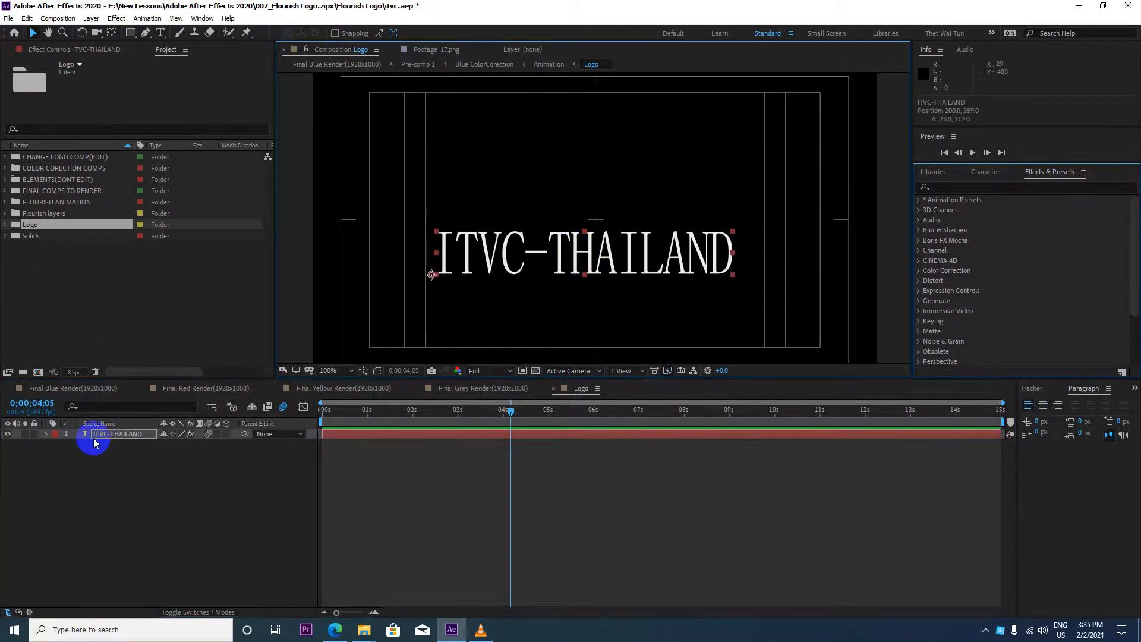
Step: Add the imported logo image above the ITVC-THAILAND layer, scale it to 34%, and save the project
{"action": "left_click_drag", "start_coordinate": [28, 224], "coordinate": [97, 434]}
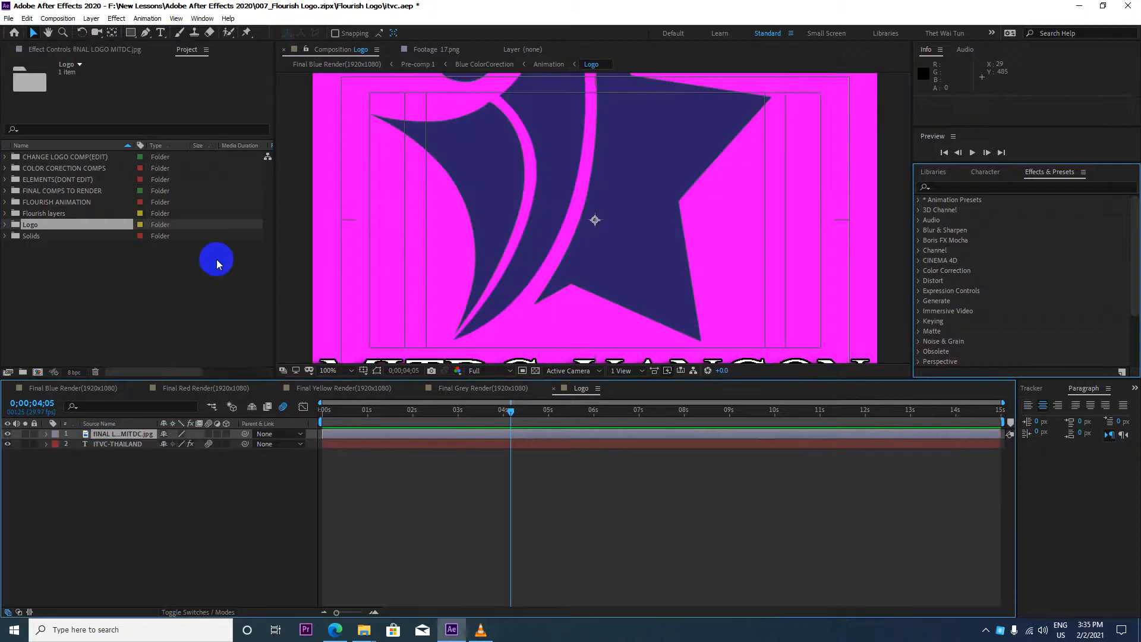
{"action": "scroll", "coordinate": [523, 247], "scroll_direction": "down", "scroll_amount": 4}
{"action": "left_click", "coordinate": [528, 230]}
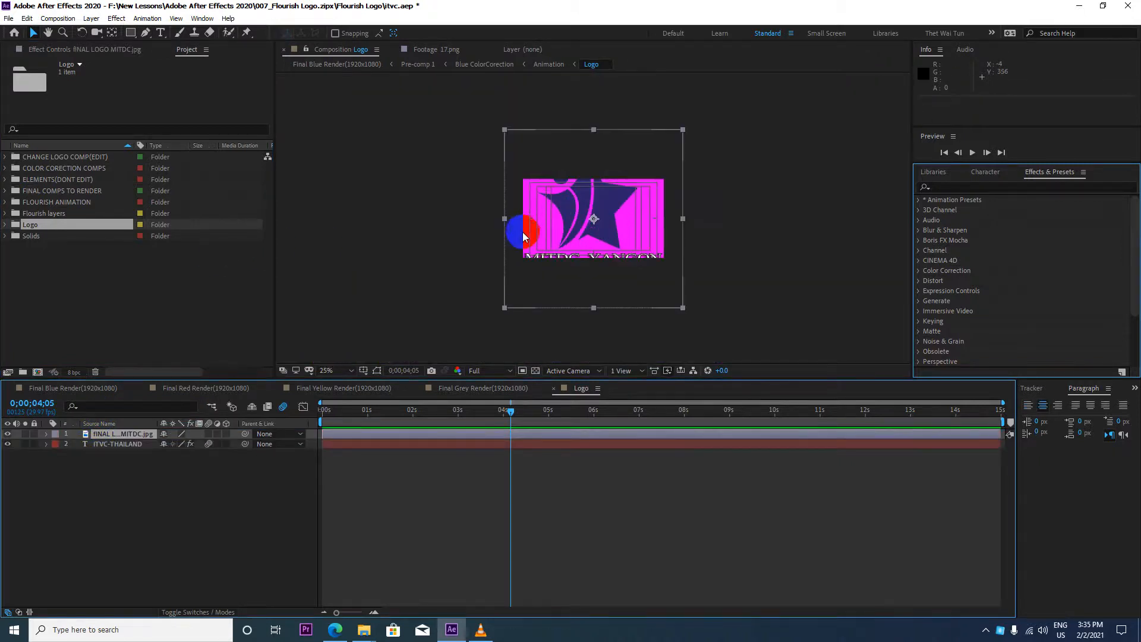
{"action": "key", "text": "s"}
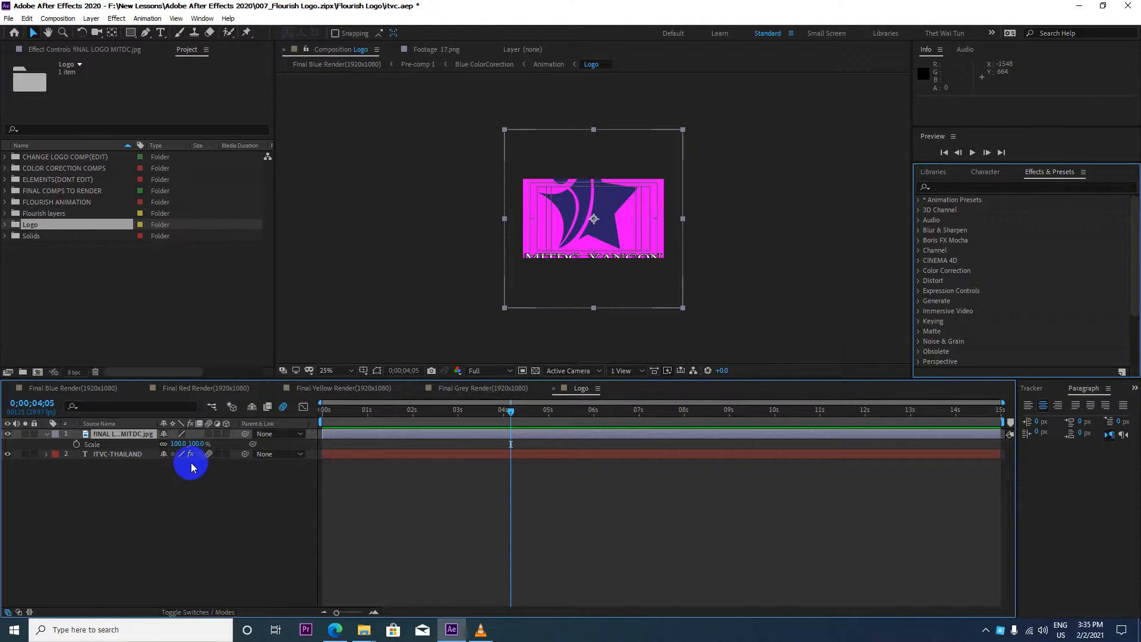
{"action": "left_click_drag", "start_coordinate": [190, 443], "coordinate": [158, 452]}
{"action": "scroll", "coordinate": [525, 285], "scroll_direction": "up", "scroll_amount": 3}
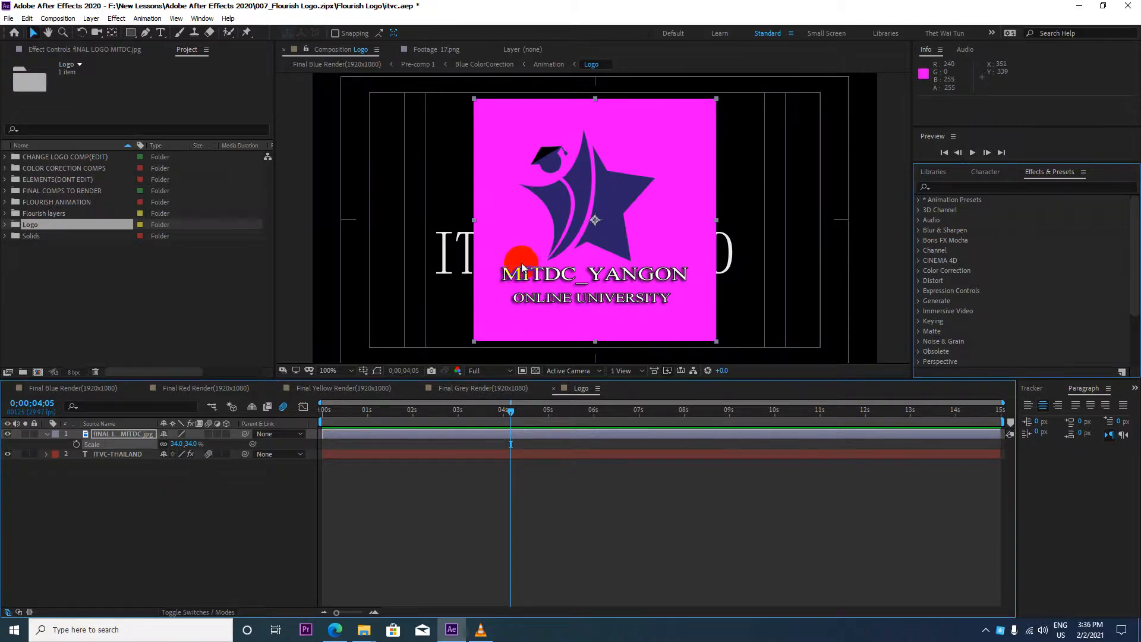
{"action": "key", "text": "ctrl+s"}
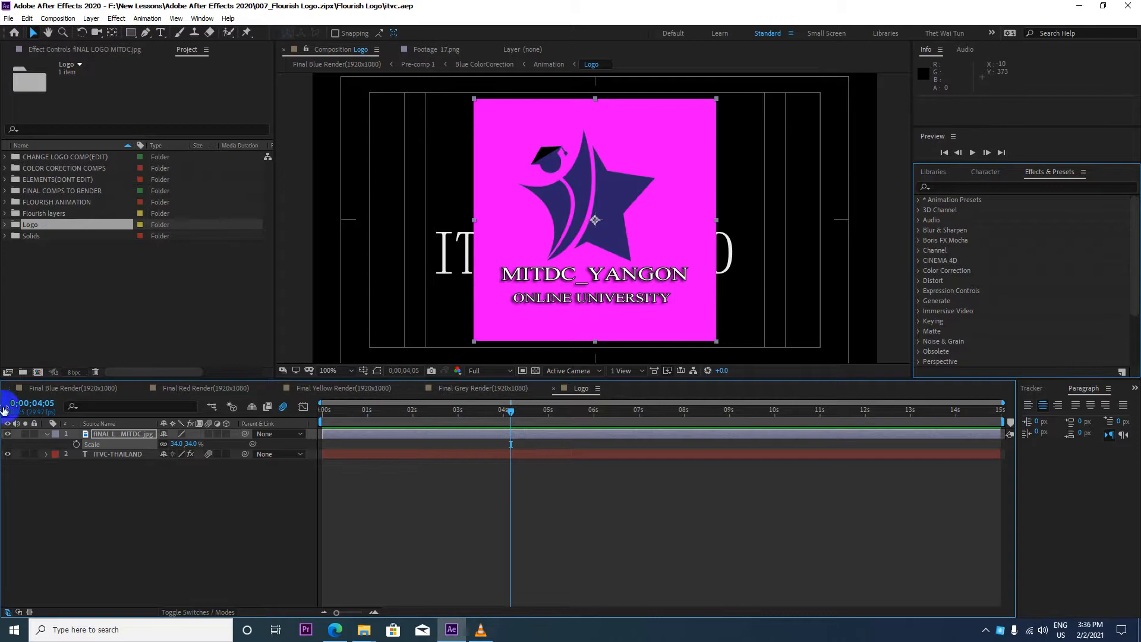
Step: Check the new logo in the Final Blue Render composition at 0;00;04;08 and the Final Red Render composition at 0;00;03;22
{"action": "left_click", "coordinate": [71, 389]}
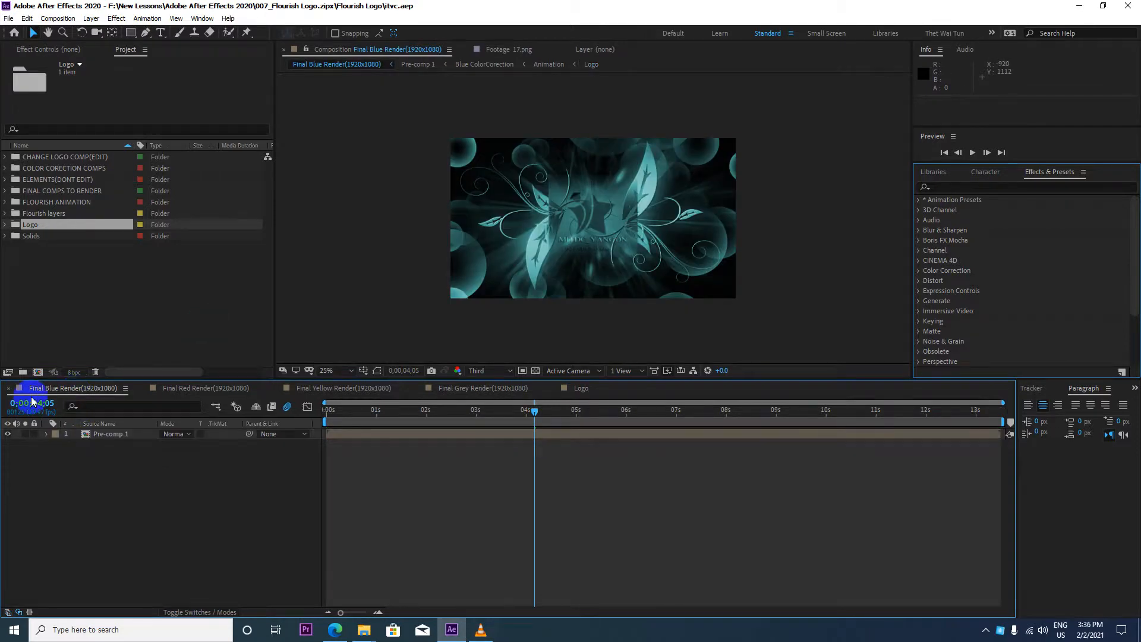
{"action": "scroll", "coordinate": [439, 266], "scroll_direction": "up", "scroll_amount": 2}
{"action": "mouse_move", "coordinate": [534, 413]}
{"action": "left_mouse_down"}
{"action": "mouse_move", "coordinate": [370, 420]}
{"action": "mouse_move", "coordinate": [695, 411]}
{"action": "mouse_move", "coordinate": [539, 426]}
{"action": "left_mouse_up"}
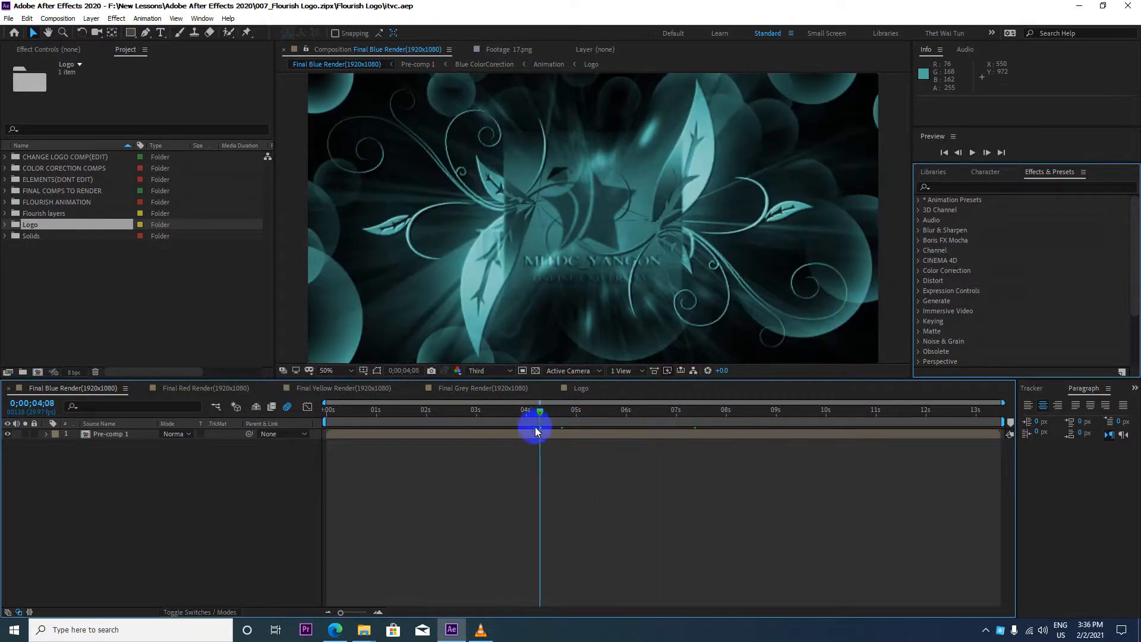
{"action": "left_click", "coordinate": [224, 390]}
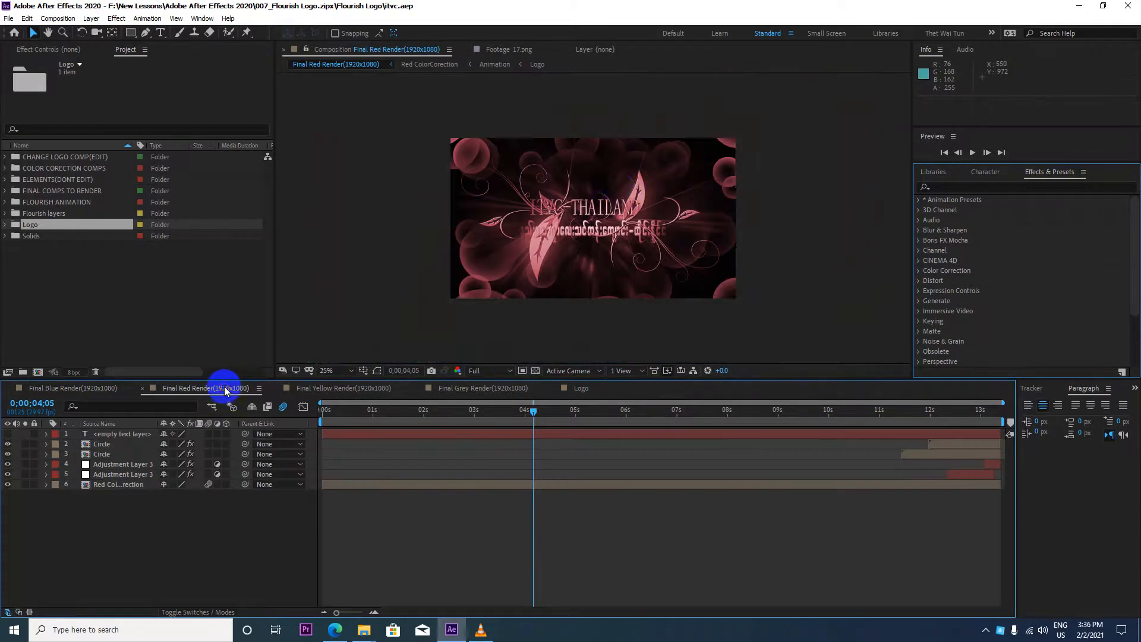
{"action": "mouse_move", "coordinate": [533, 410]}
{"action": "left_mouse_down"}
{"action": "mouse_move", "coordinate": [359, 416]}
{"action": "mouse_move", "coordinate": [511, 411]}
{"action": "left_mouse_up"}
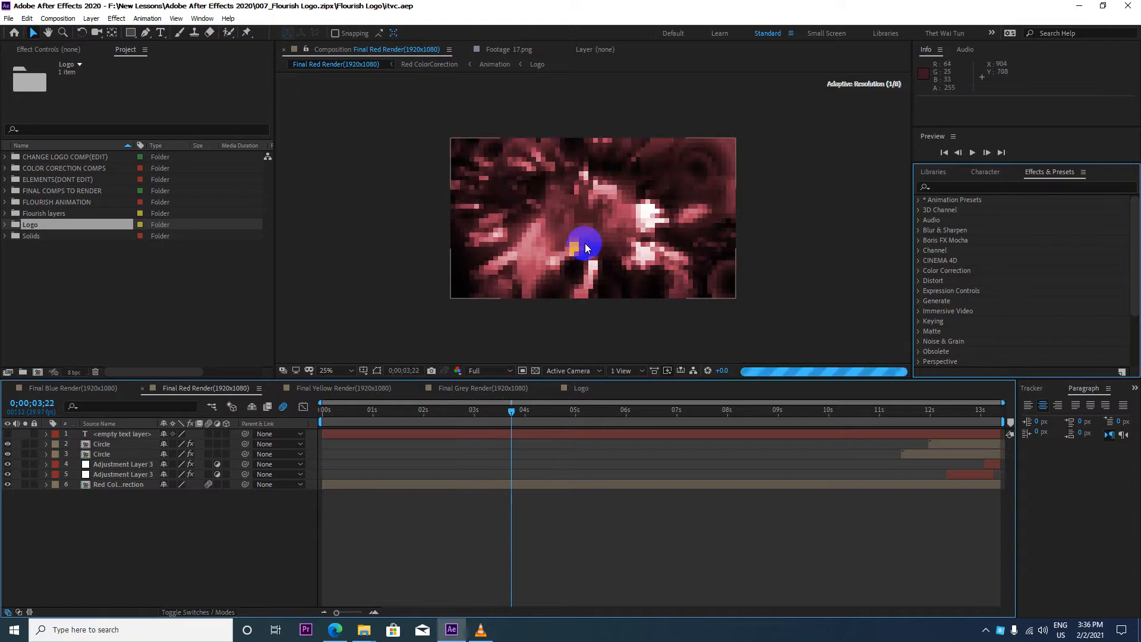
{"action": "key", "text": "period"}
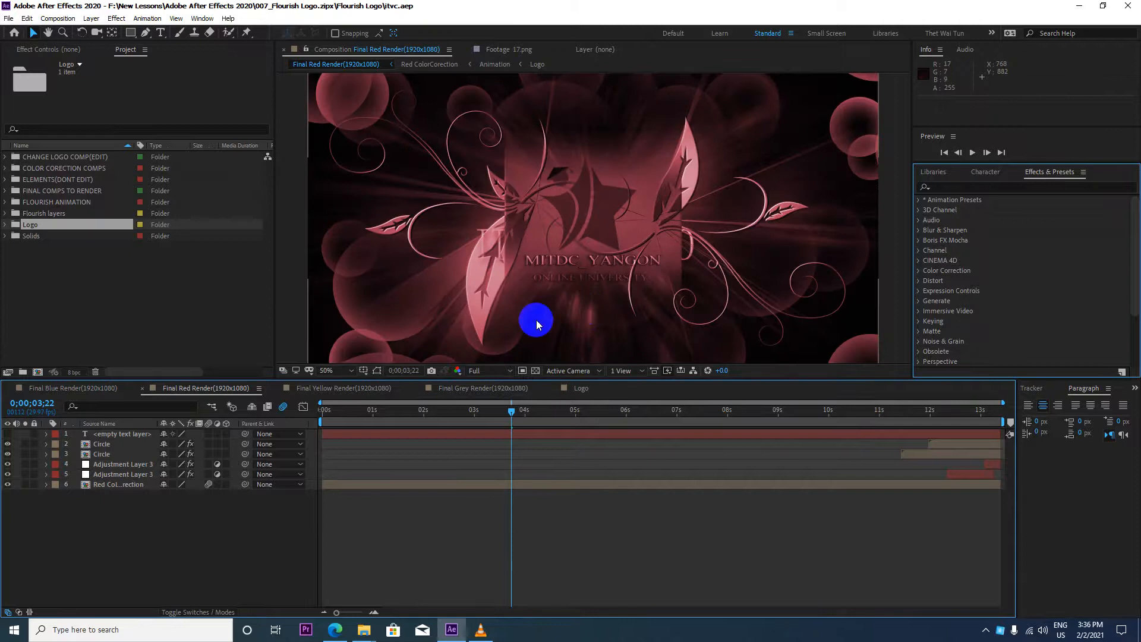
Step: Check the new logo in the Final Yellow Render composition at 0;00;05;20 and 0;00;06;25, and in Final Grey Render
{"action": "left_click", "coordinate": [300, 386]}
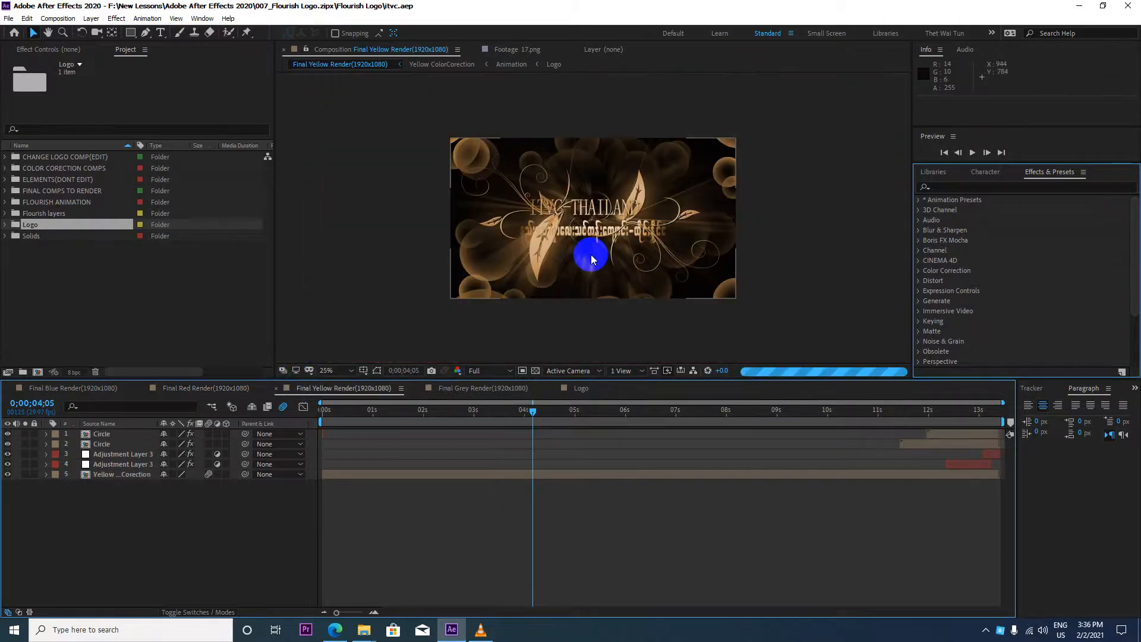
{"action": "left_click_drag", "start_coordinate": [570, 406], "coordinate": [608, 408]}
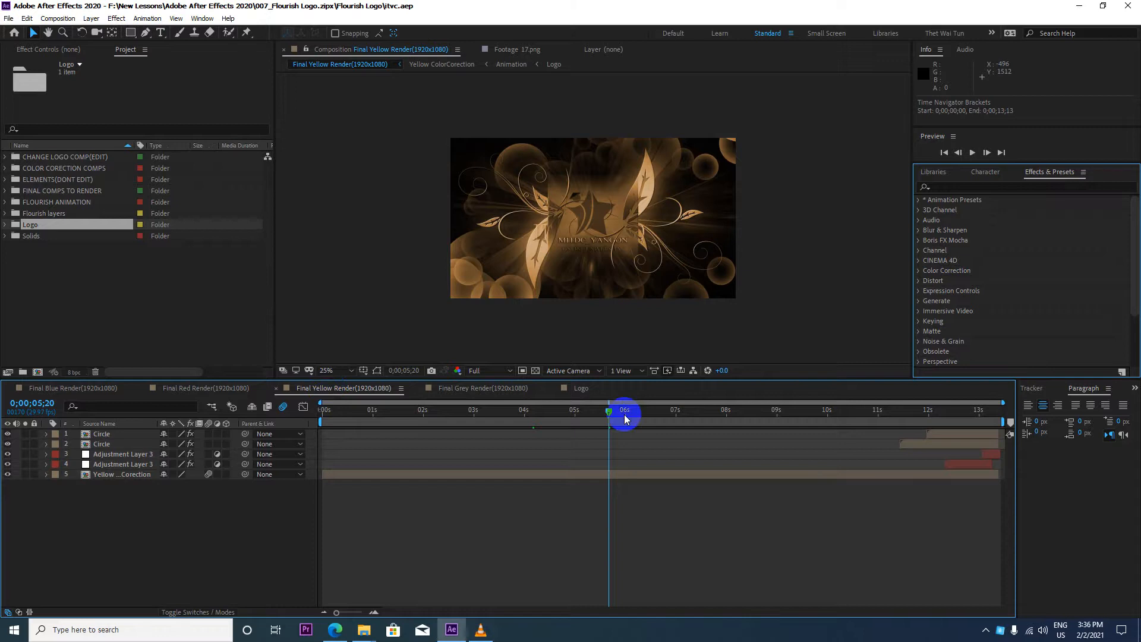
{"action": "left_click_drag", "start_coordinate": [624, 415], "coordinate": [668, 410]}
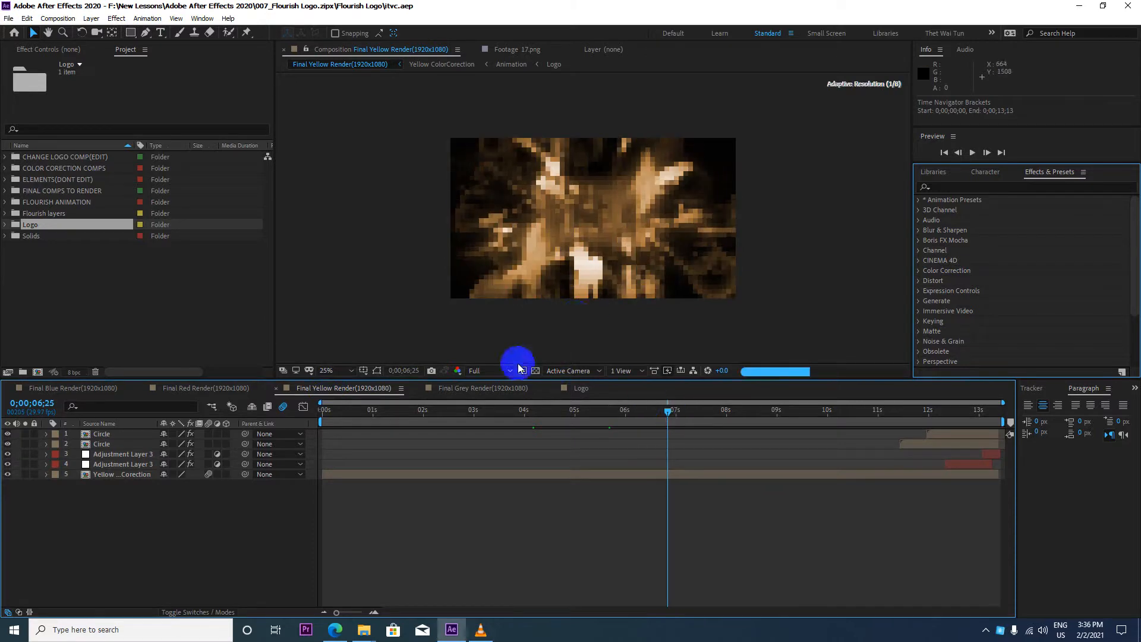
{"action": "left_click", "coordinate": [476, 388]}
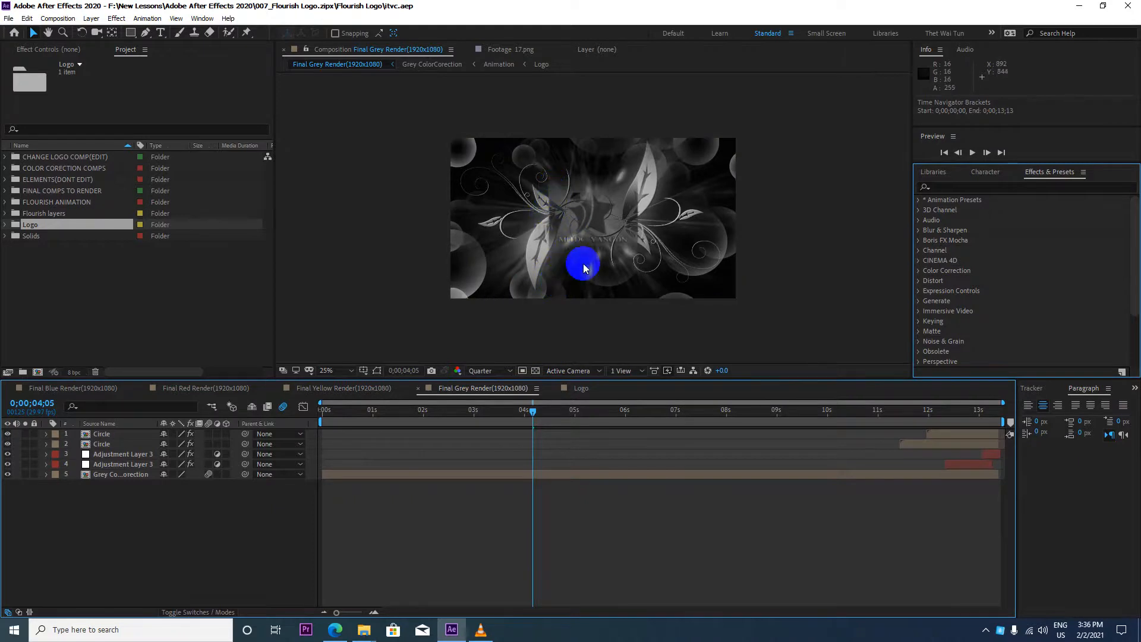
Step: Check the logo in the Final Blue, Red and Yellow Render compositions and in Final Grey Render at 0;00;06;21 and 0;00;02;29
{"action": "left_click", "coordinate": [109, 388]}
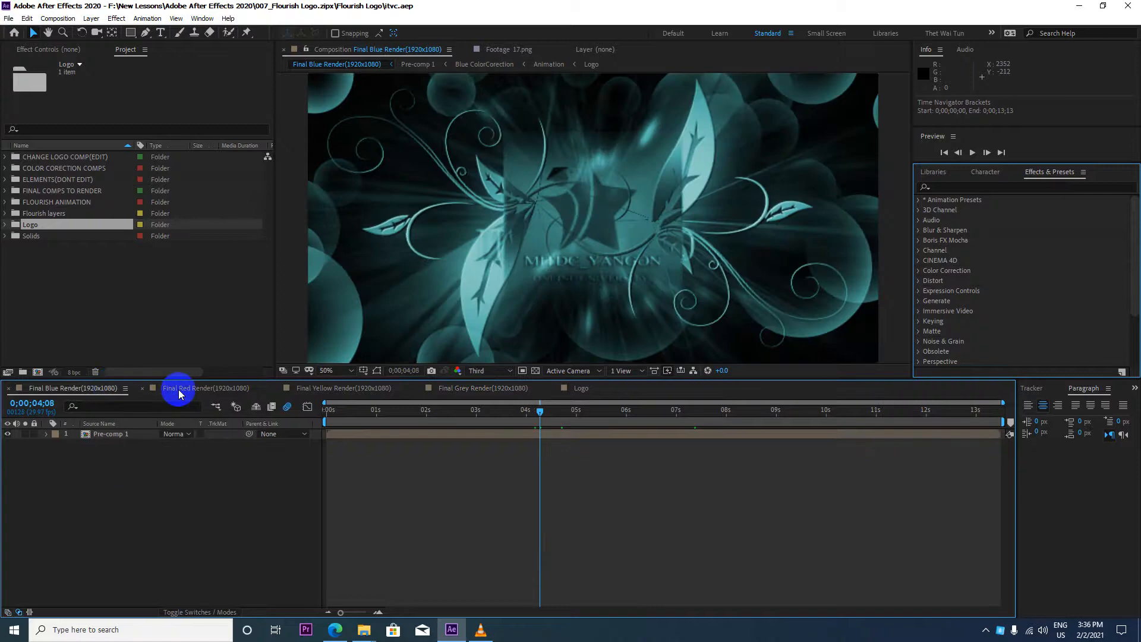
{"action": "left_click", "coordinate": [230, 389]}
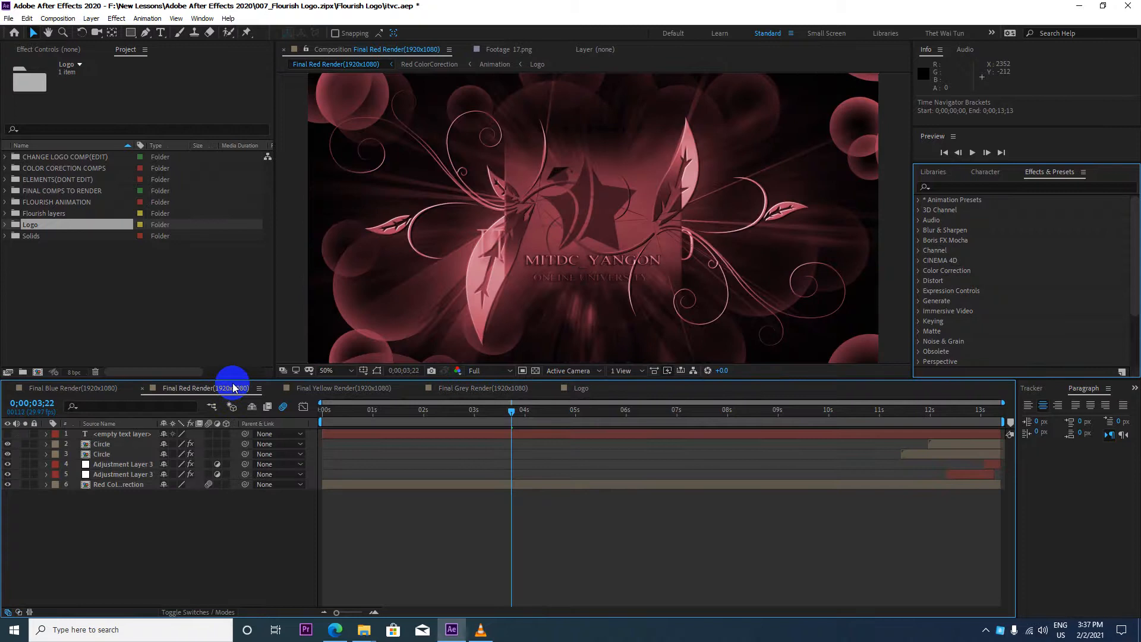
{"action": "left_click", "coordinate": [303, 389]}
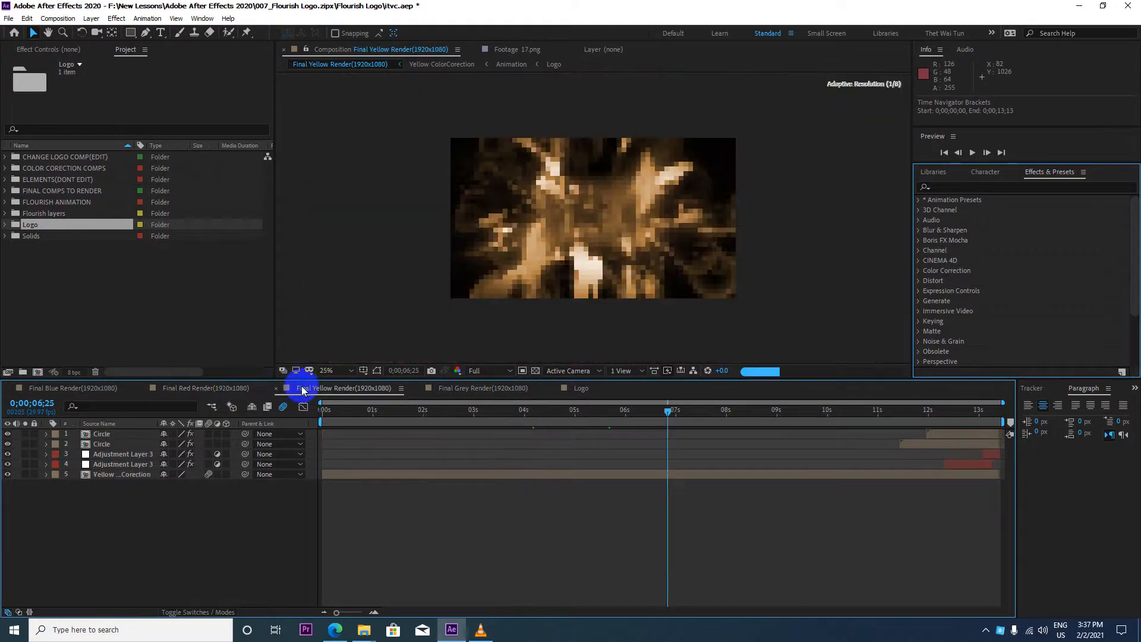
{"action": "key", "text": "Home"}
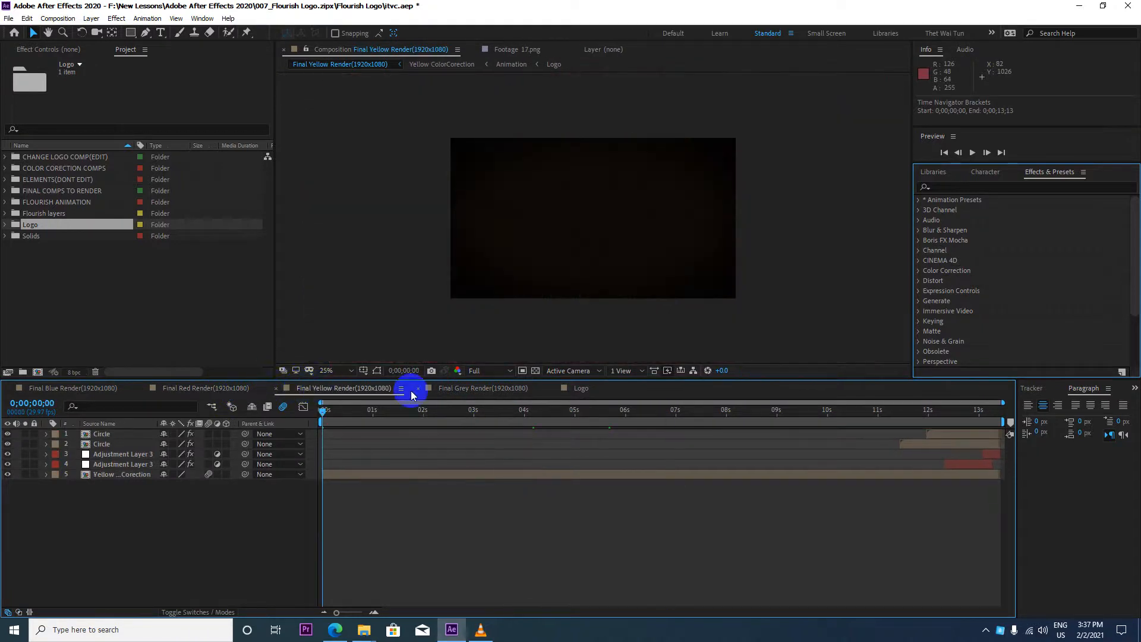
{"action": "left_click", "coordinate": [455, 390]}
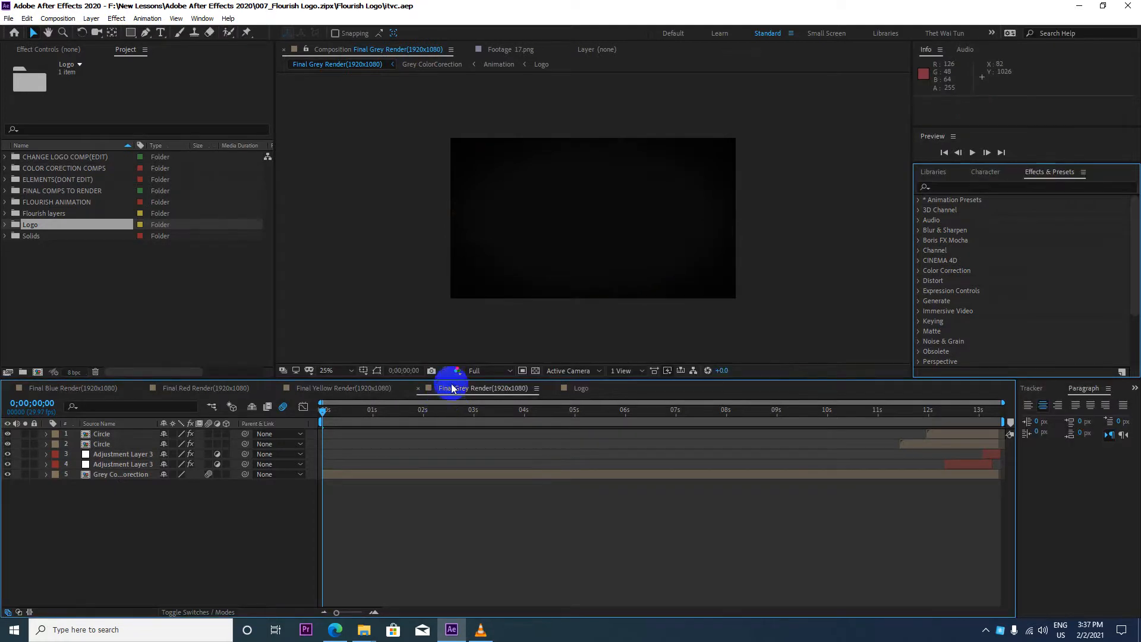
{"action": "left_click_drag", "start_coordinate": [326, 415], "coordinate": [662, 410]}
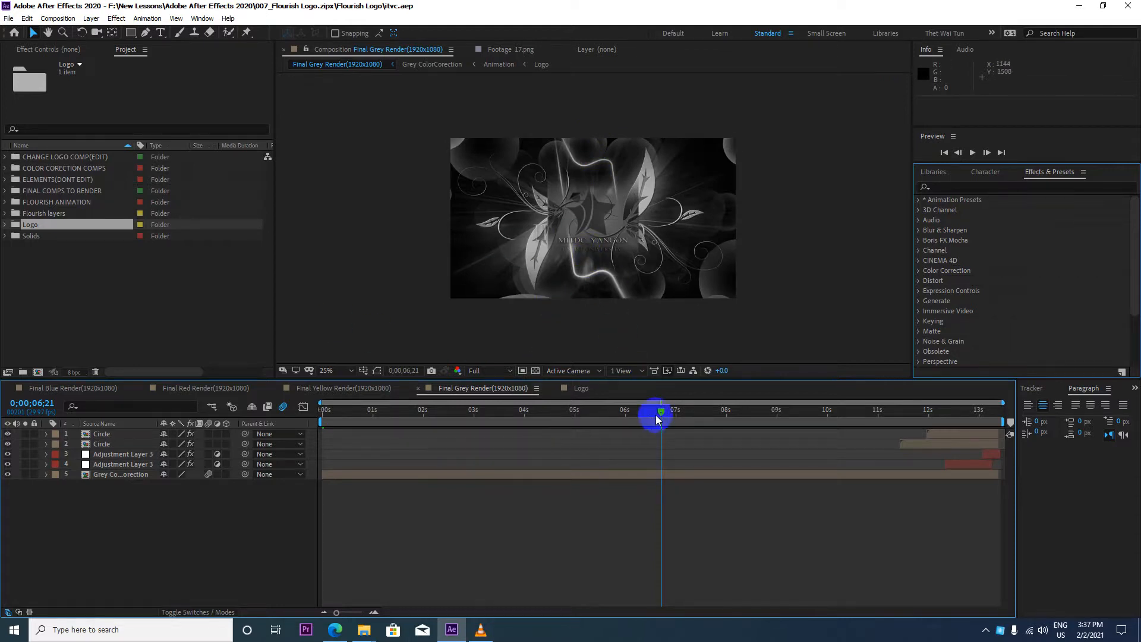
{"action": "left_click_drag", "start_coordinate": [658, 411], "coordinate": [471, 423]}
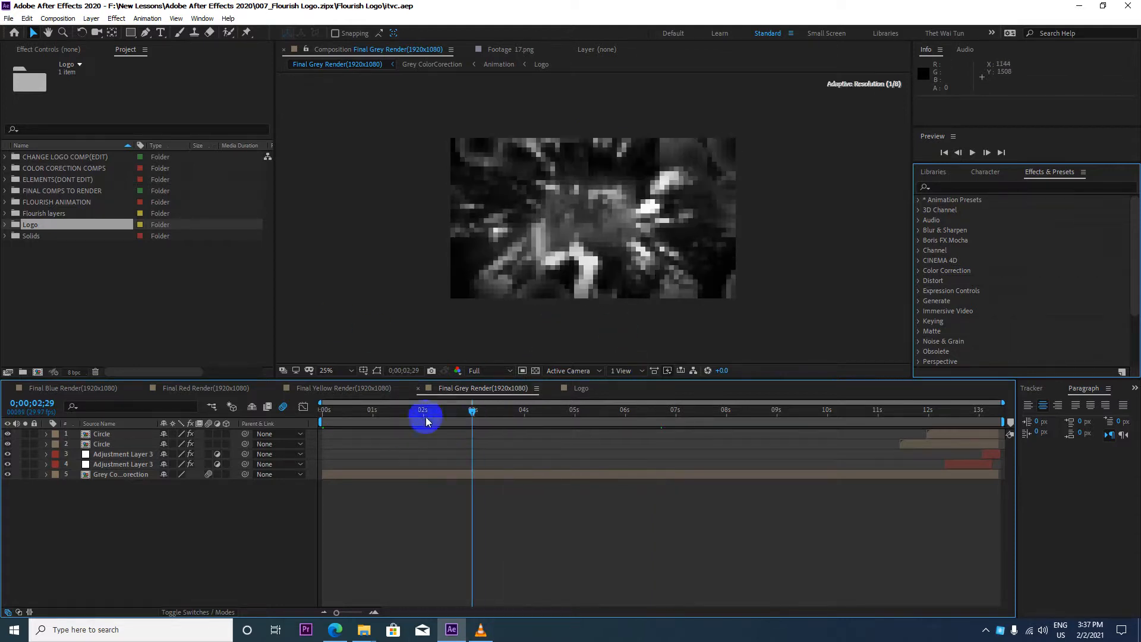
Step: Hide the ITVC-THAILAND text layer in the Logo composition and save the project
{"action": "left_click", "coordinate": [577, 387]}
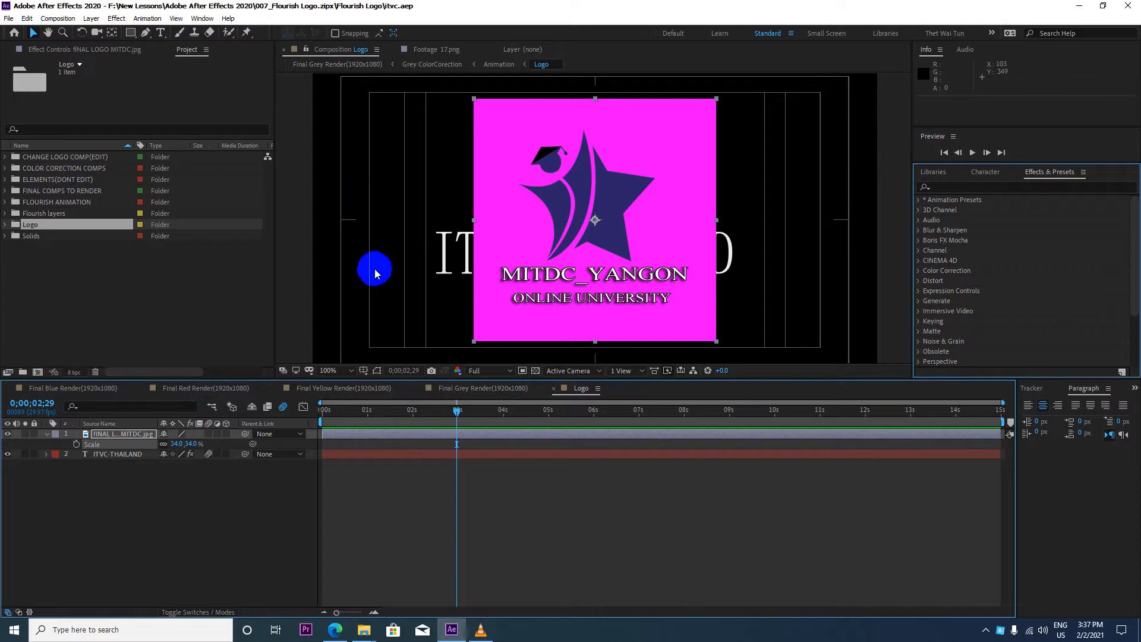
{"action": "left_click", "coordinate": [115, 456]}
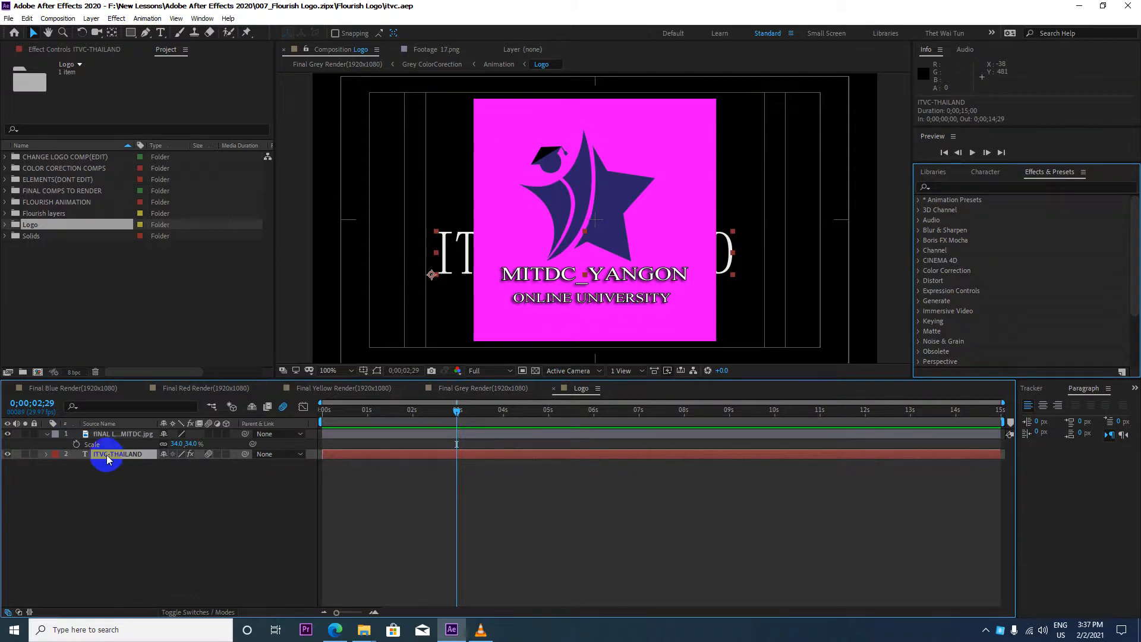
{"action": "left_click", "coordinate": [8, 454]}
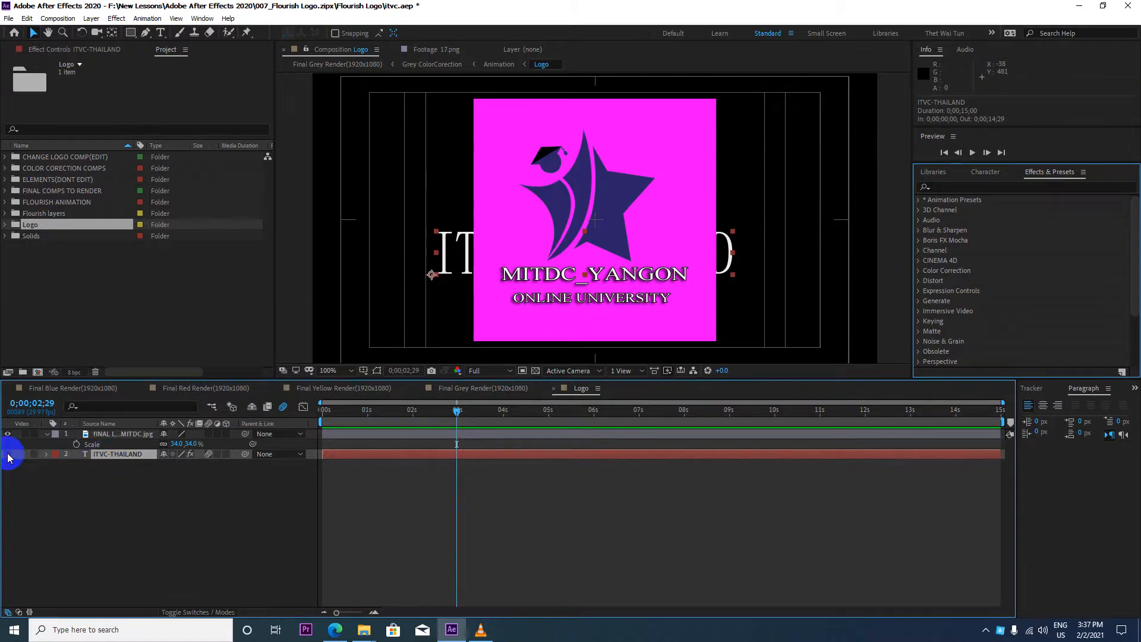
{"action": "key", "text": "ctrl+s"}
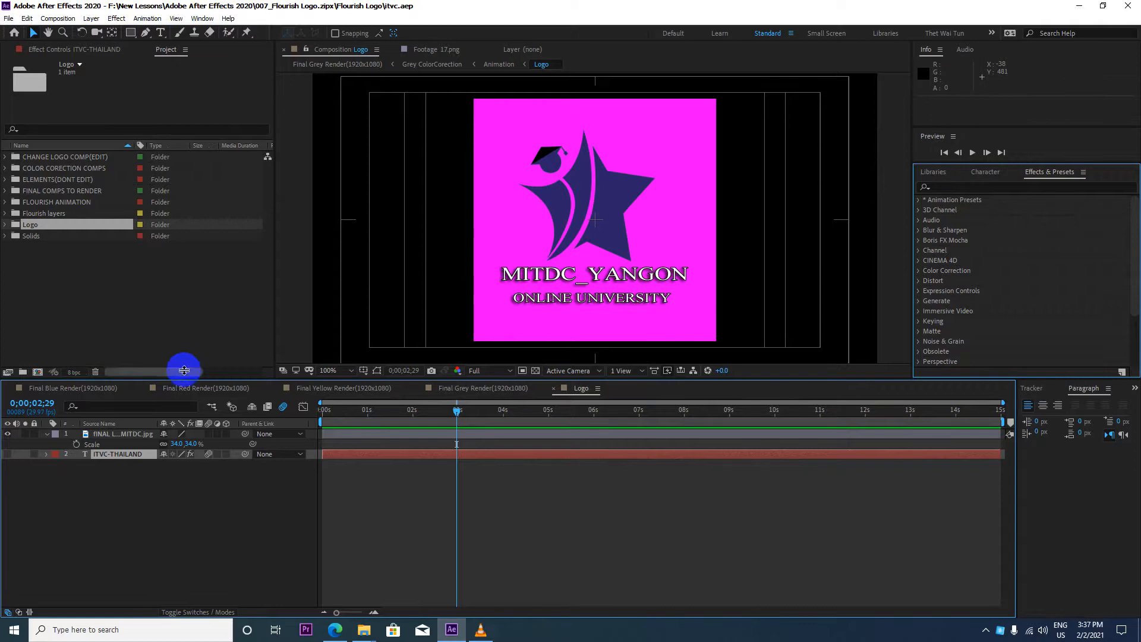
Step: Return the current time to 0;00;00;00 in the Final Blue, Final Red and Final Grey Render compositions
{"action": "left_click", "coordinate": [99, 390]}
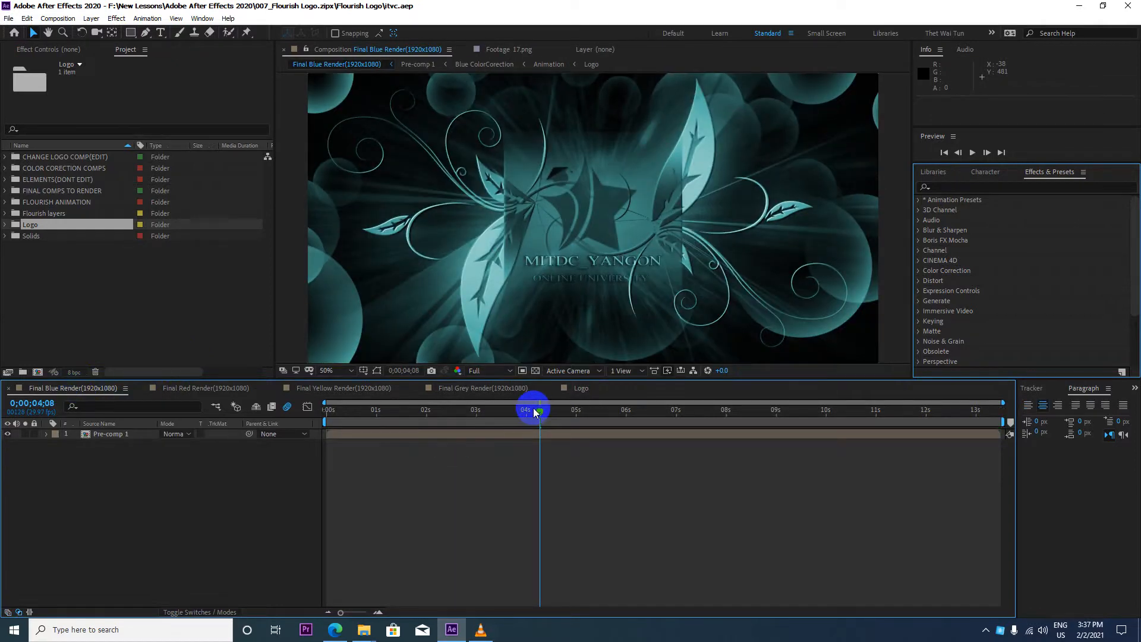
{"action": "key", "text": "Home"}
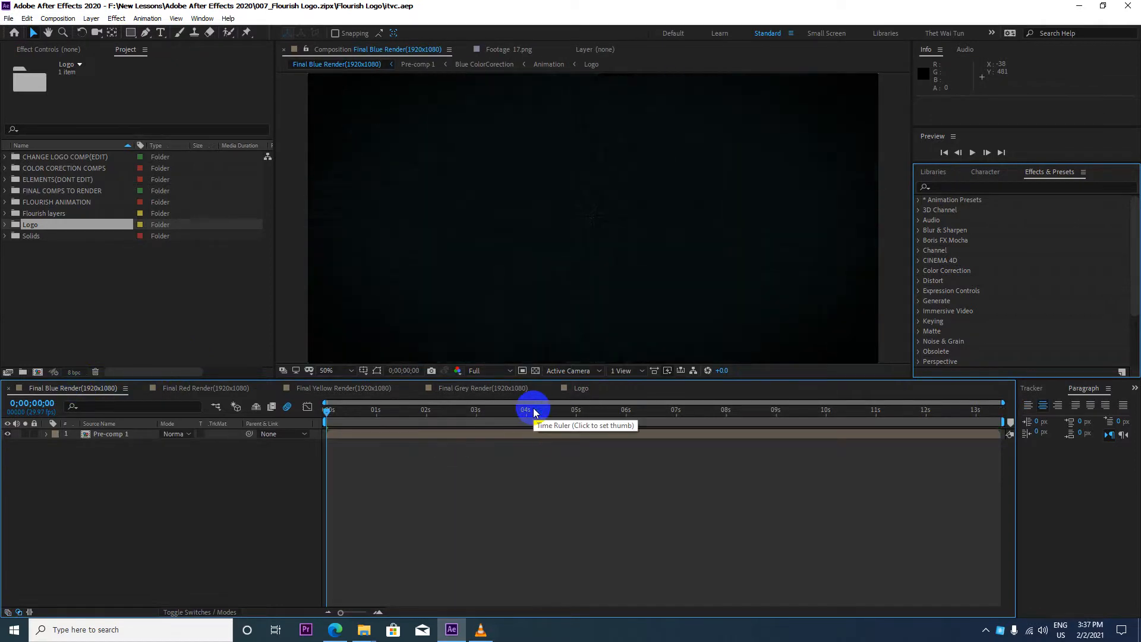
{"action": "left_click", "coordinate": [213, 388]}
{"action": "key", "text": "Home"}
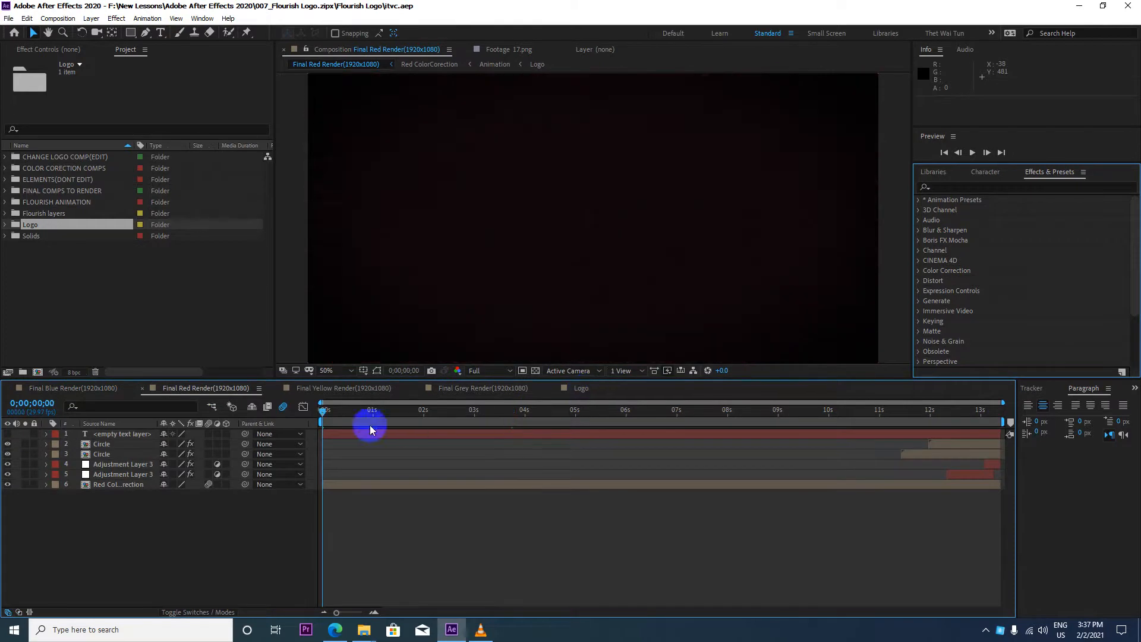
{"action": "left_click", "coordinate": [333, 388]}
{"action": "left_click", "coordinate": [472, 388]}
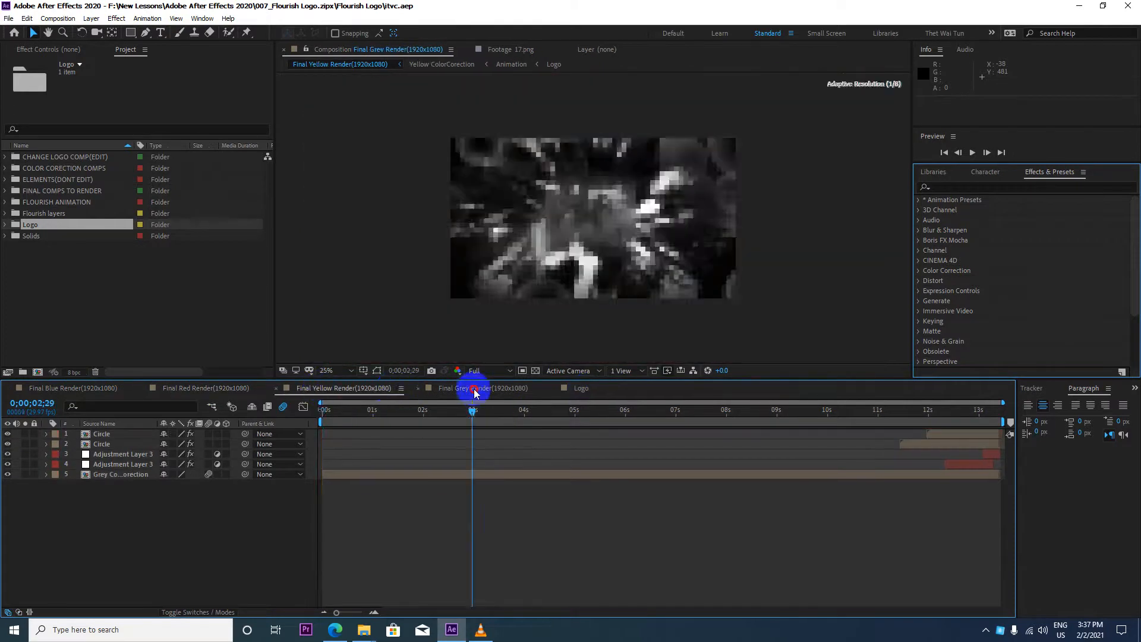
{"action": "key", "text": "Home"}
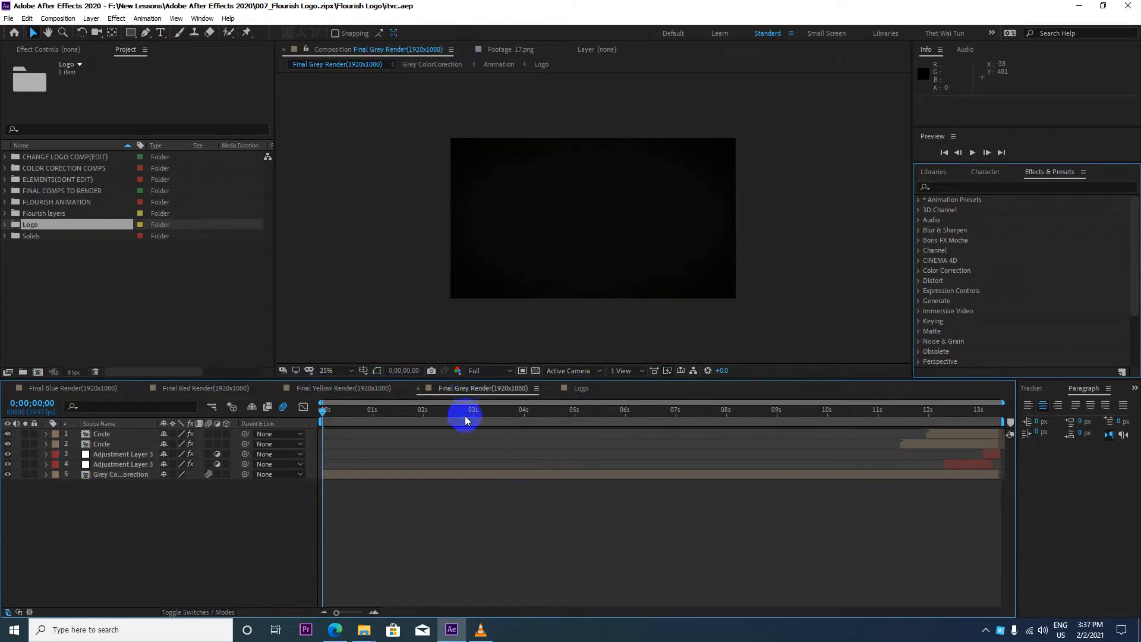
Step: Add the Final Blue Render composition to the Adobe Media Encoder queue, then minimize Media Encoder to return to After Effects
{"action": "left_click", "coordinate": [69, 387]}
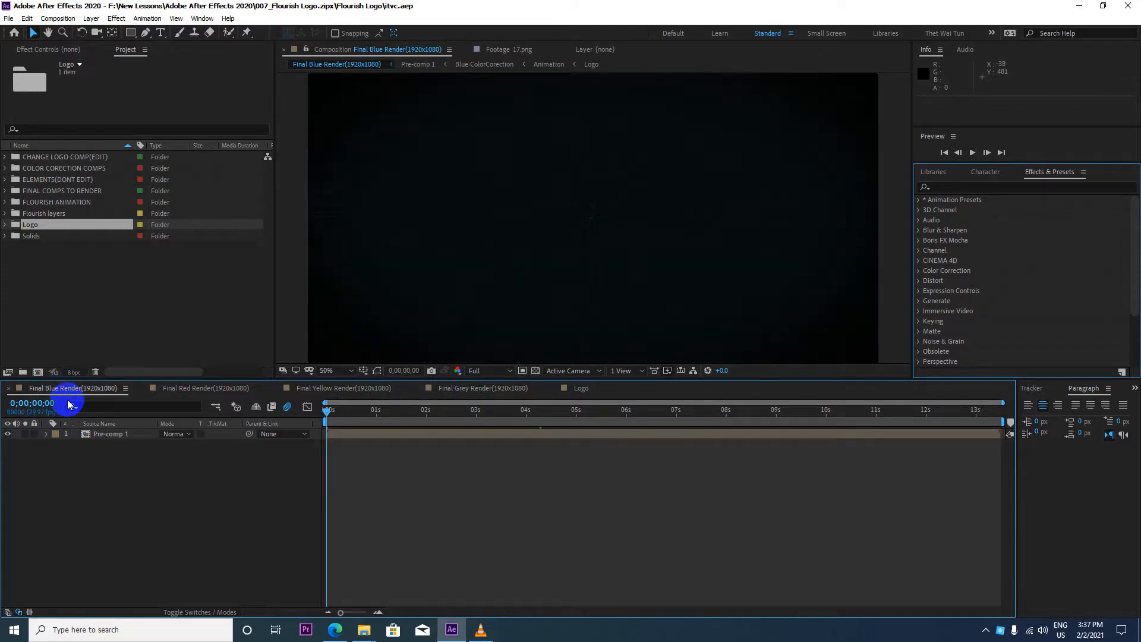
{"action": "left_click", "coordinate": [71, 19]}
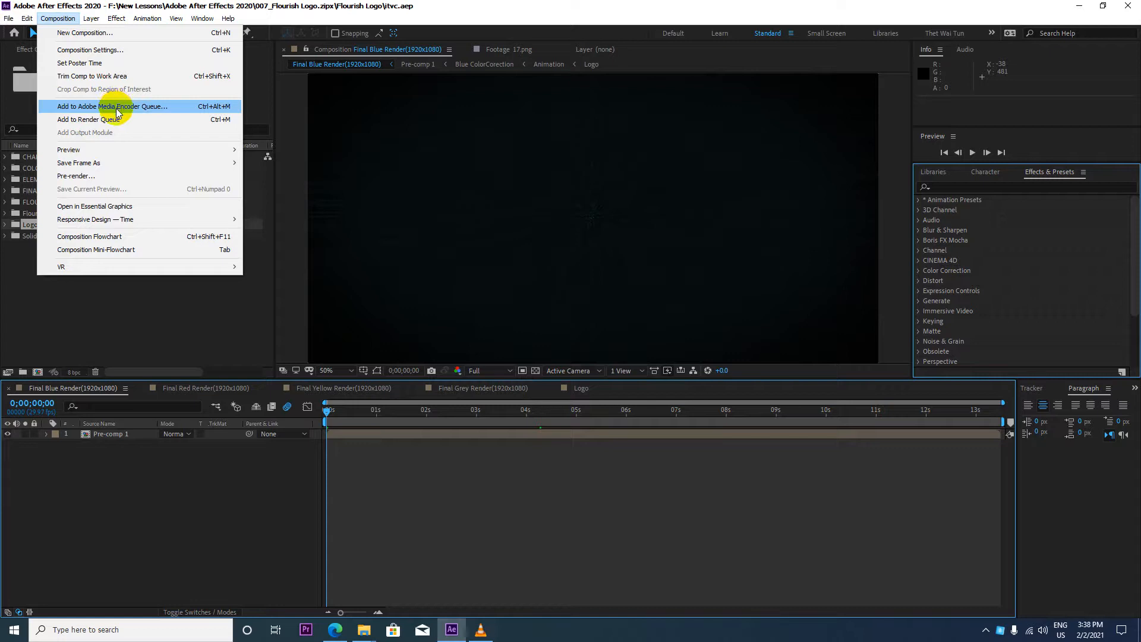
{"action": "left_click", "coordinate": [116, 108]}
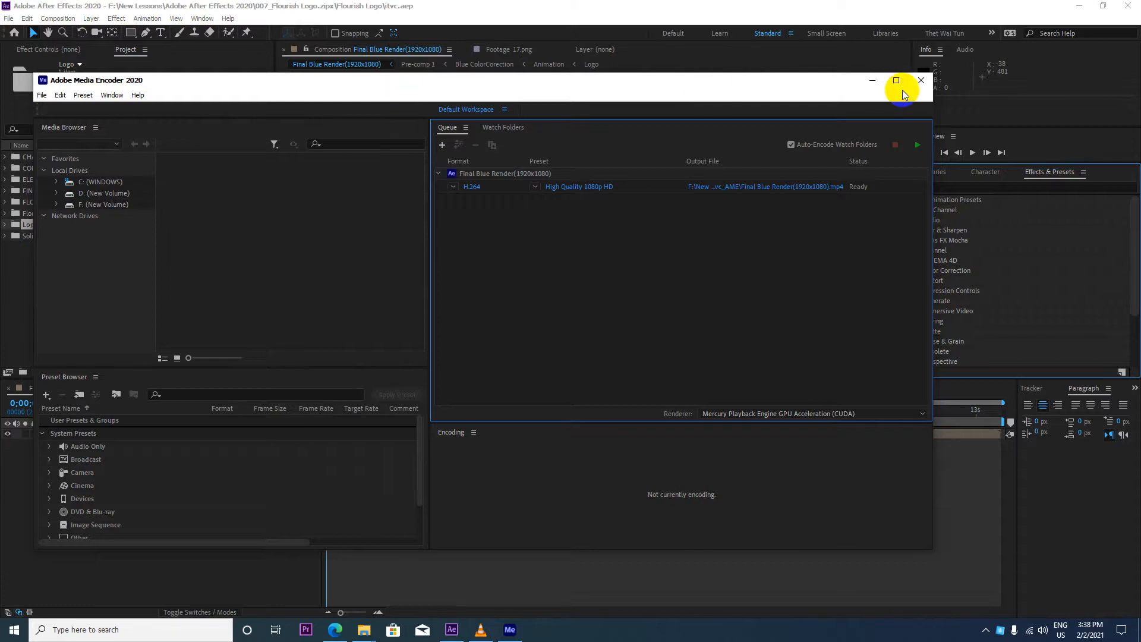
{"action": "left_click", "coordinate": [872, 80]}
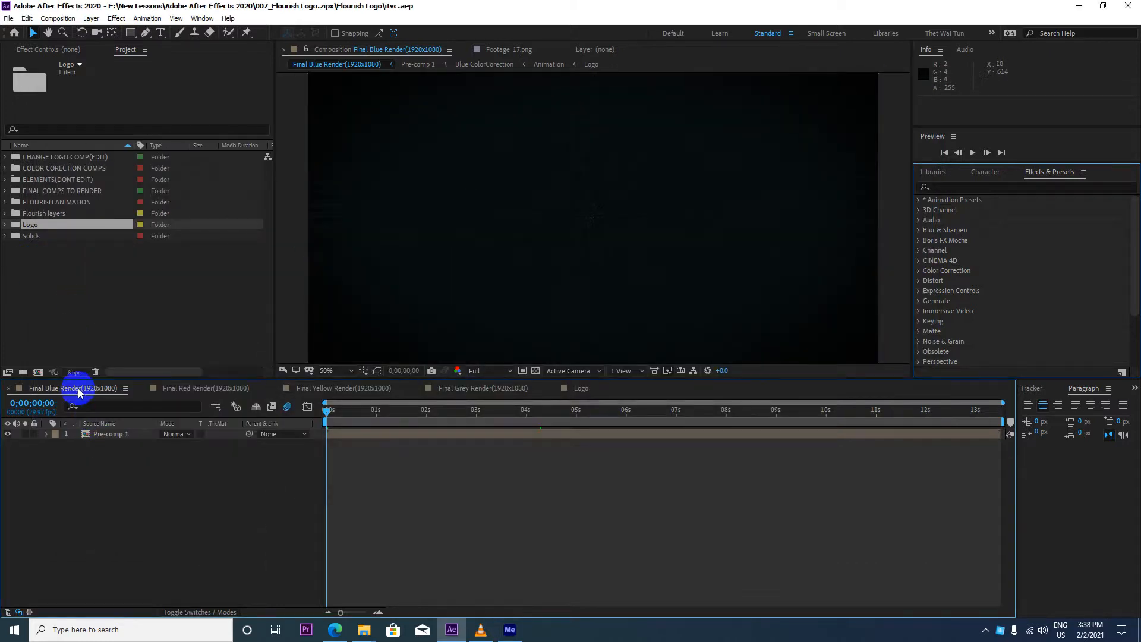
Step: Preview Final Blue Render at 0;00;00;11 and look through the Flourish layers and FLOURISH ANIMATION folders
{"action": "left_click", "coordinate": [5, 213]}
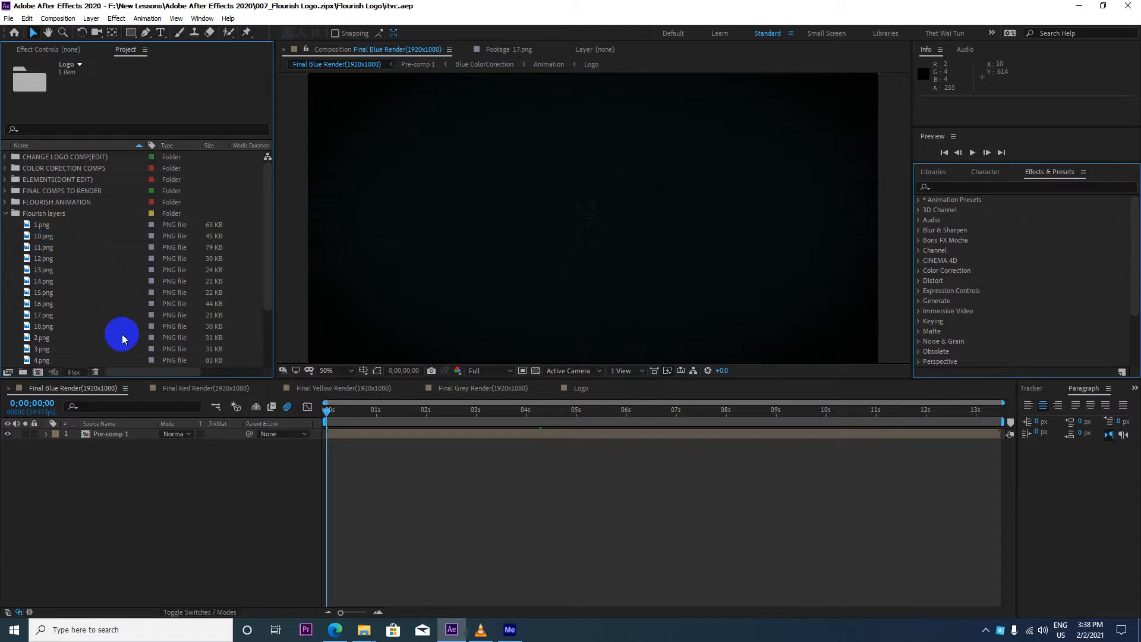
{"action": "left_click", "coordinate": [333, 412]}
{"action": "left_click_drag", "start_coordinate": [334, 414], "coordinate": [345, 414]}
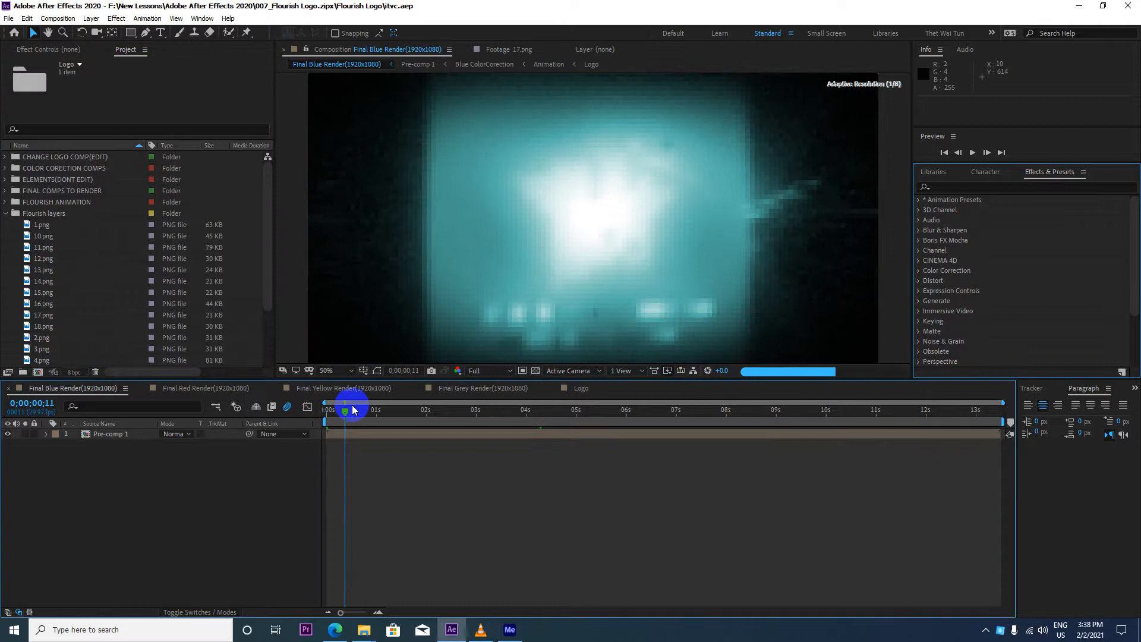
{"action": "left_click", "coordinate": [4, 214]}
{"action": "left_click", "coordinate": [5, 202]}
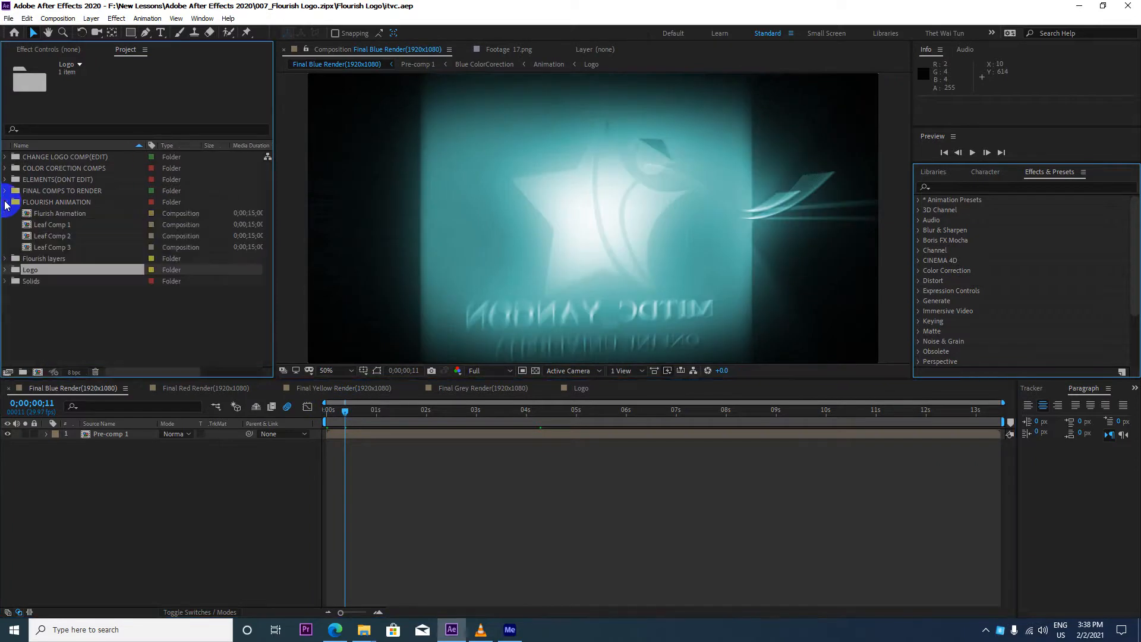
{"action": "left_click", "coordinate": [5, 202]}
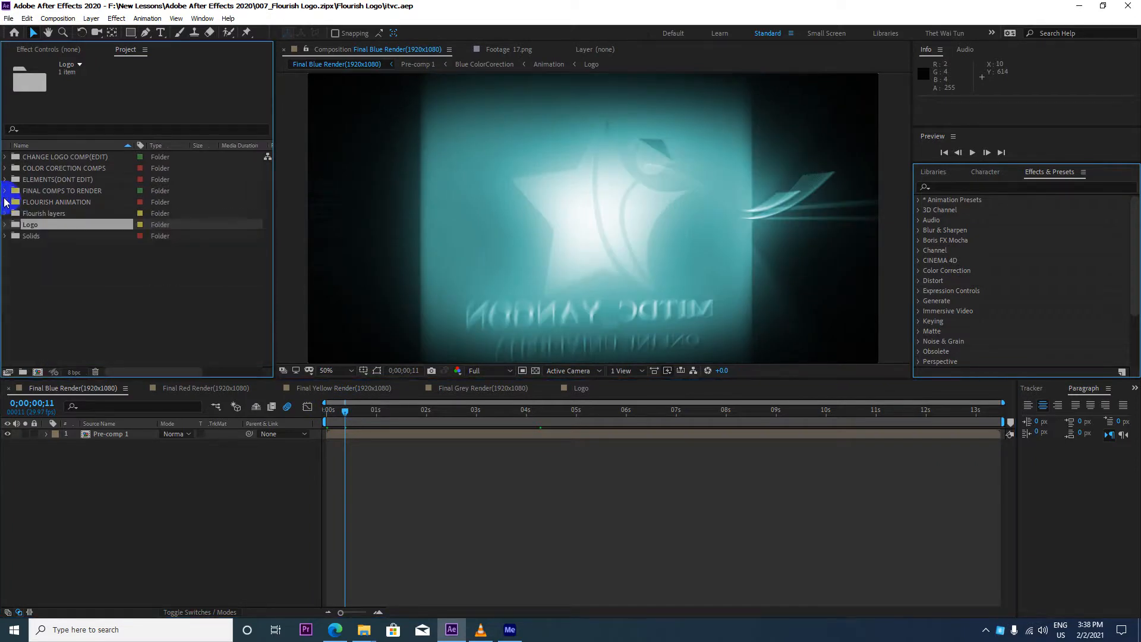
Step: Expand the FINAL COMPS TO RENDER folder and review its Blue, Grey, Red and Yellow render compositions
{"action": "left_click", "coordinate": [6, 191]}
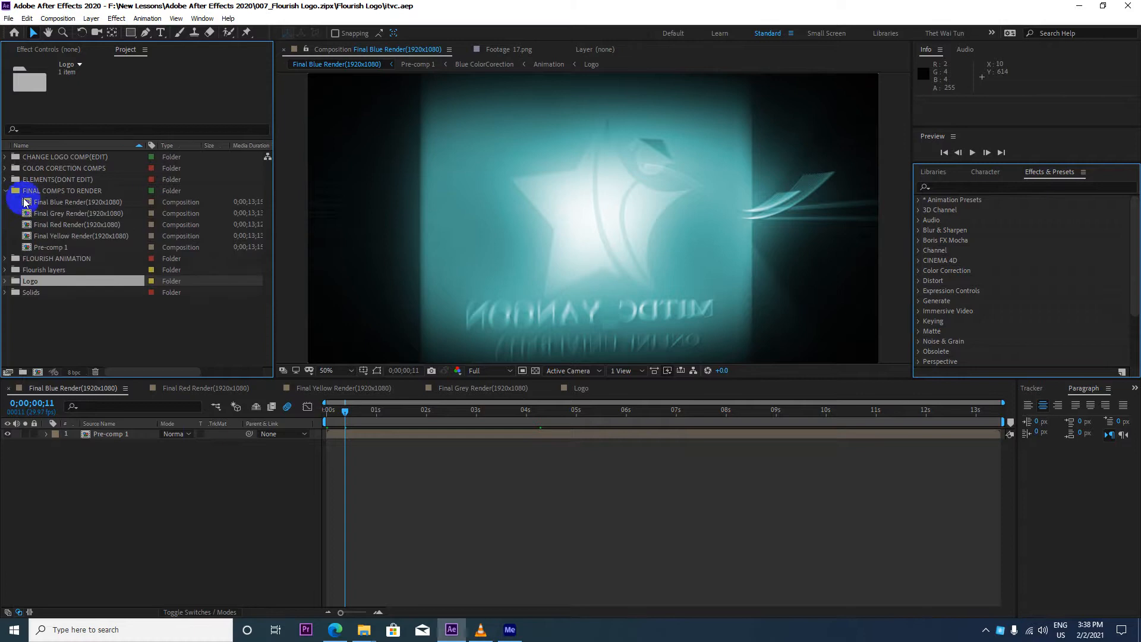
{"action": "left_click", "coordinate": [37, 205]}
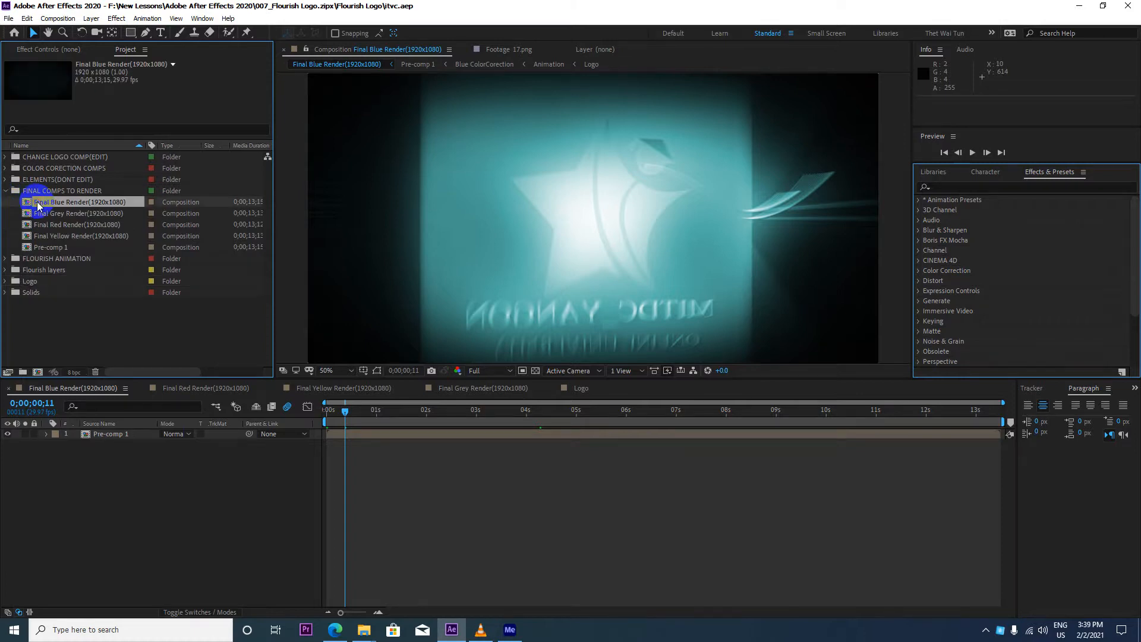
{"action": "left_click", "coordinate": [60, 214]}
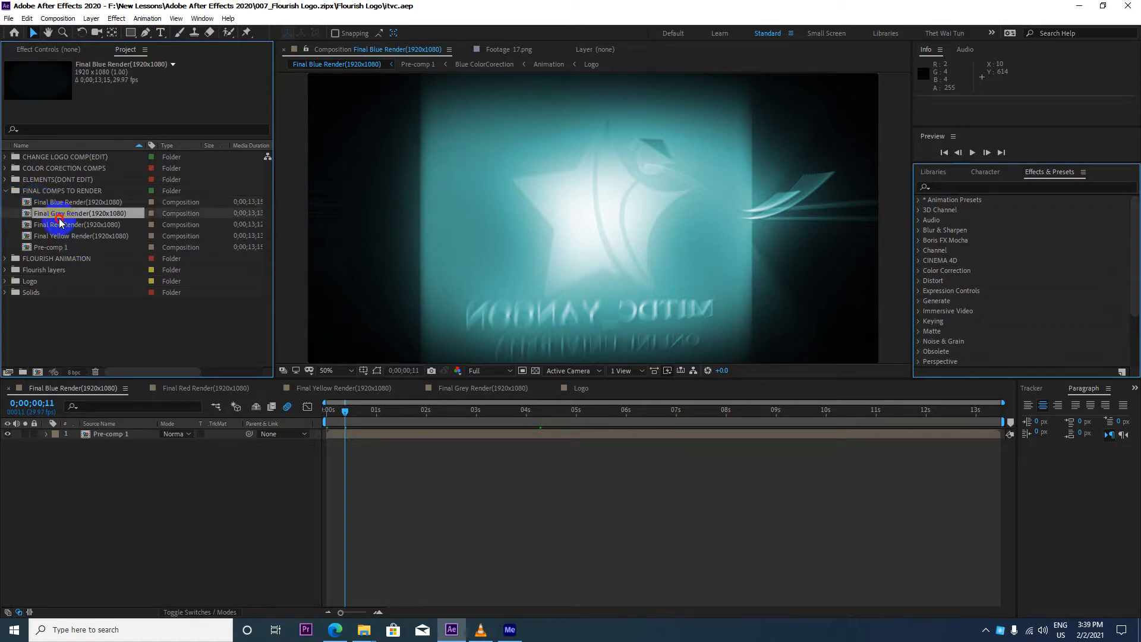
{"action": "left_click", "coordinate": [60, 229]}
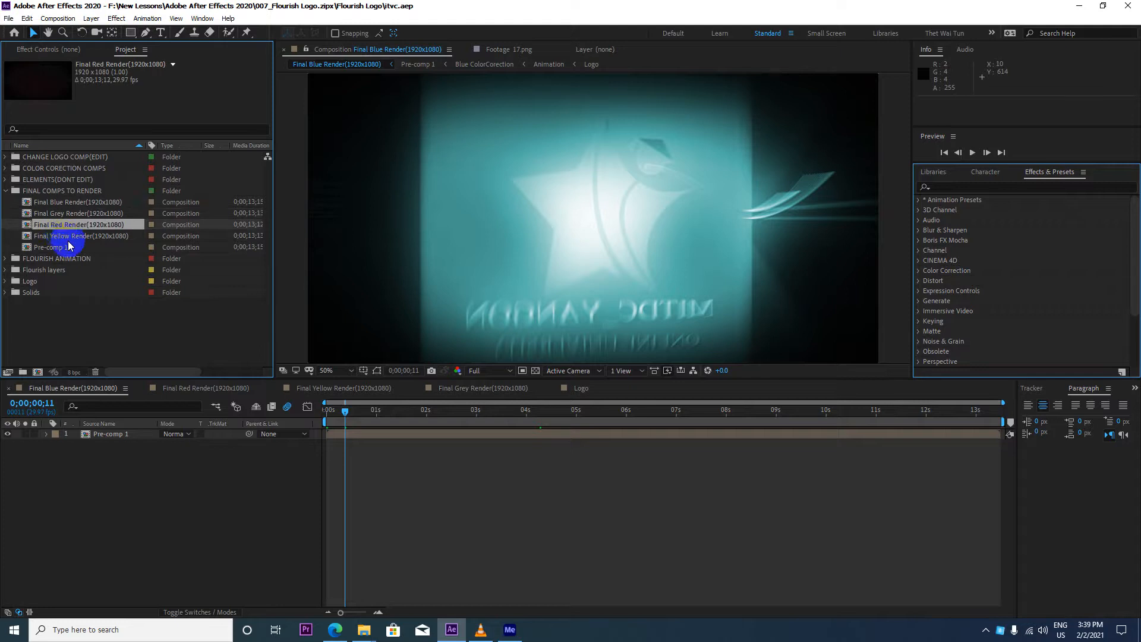
{"action": "left_click", "coordinate": [62, 238]}
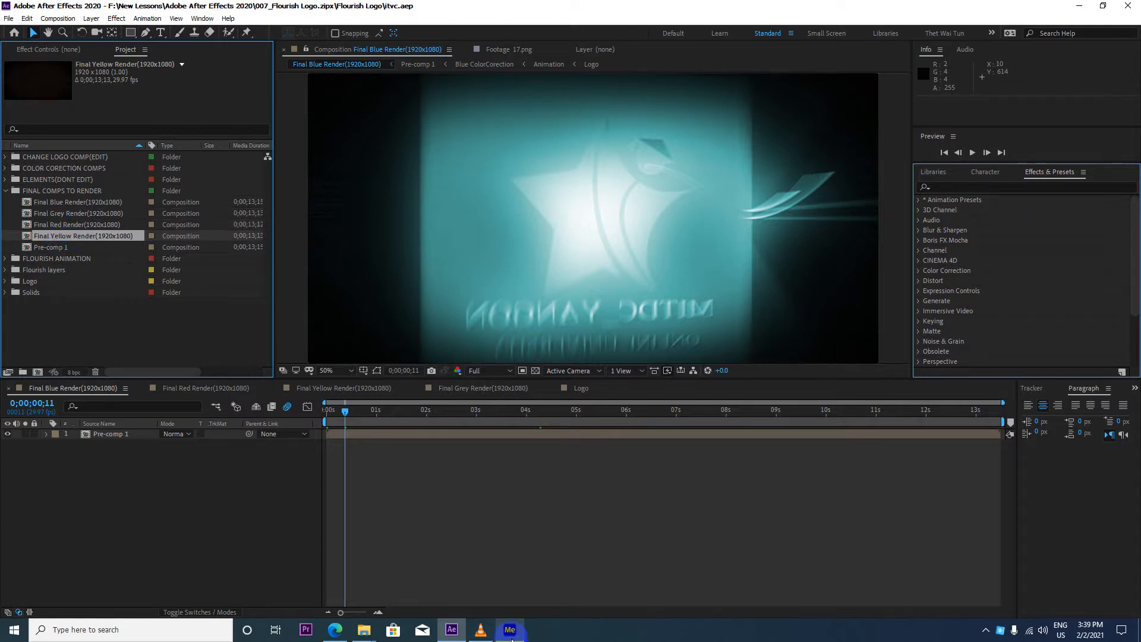
Step: Bring up Adobe Media Encoder and add the Final Grey Render composition from the project to its queue
{"action": "left_click", "coordinate": [510, 632]}
{"action": "left_click_drag", "start_coordinate": [412, 80], "coordinate": [544, 80]}
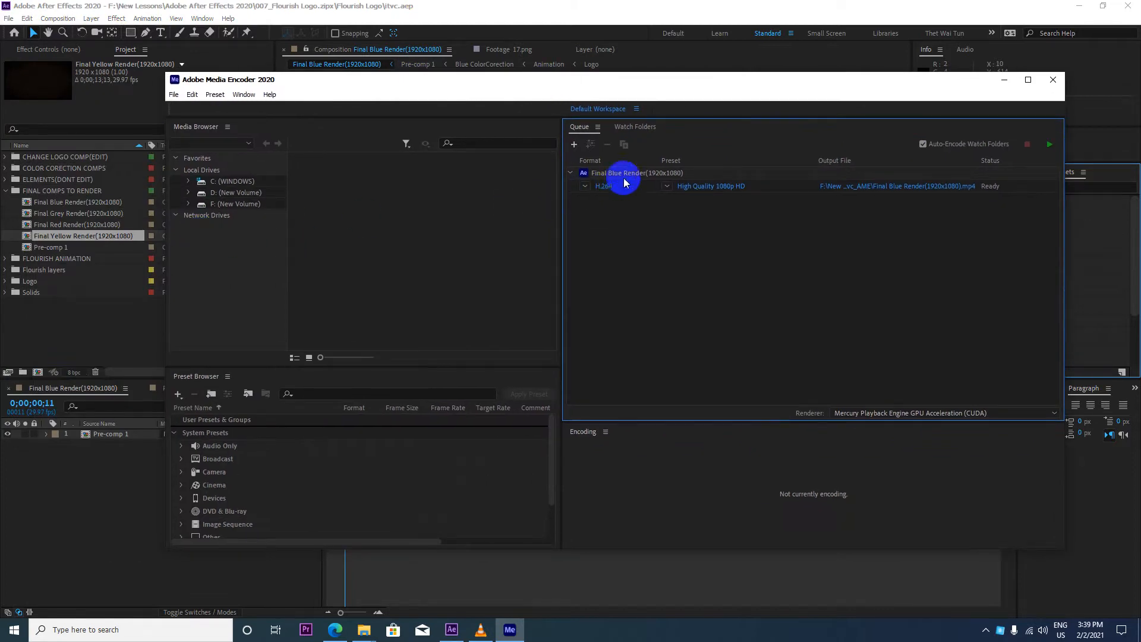
{"action": "left_click", "coordinate": [67, 215]}
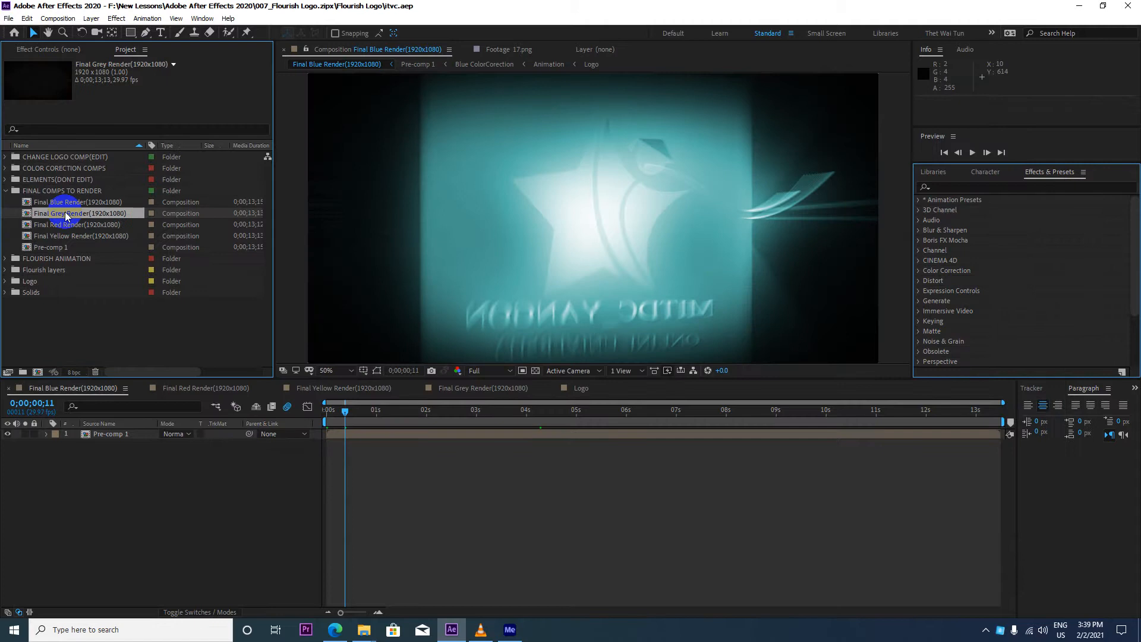
{"action": "left_click", "coordinate": [509, 629]}
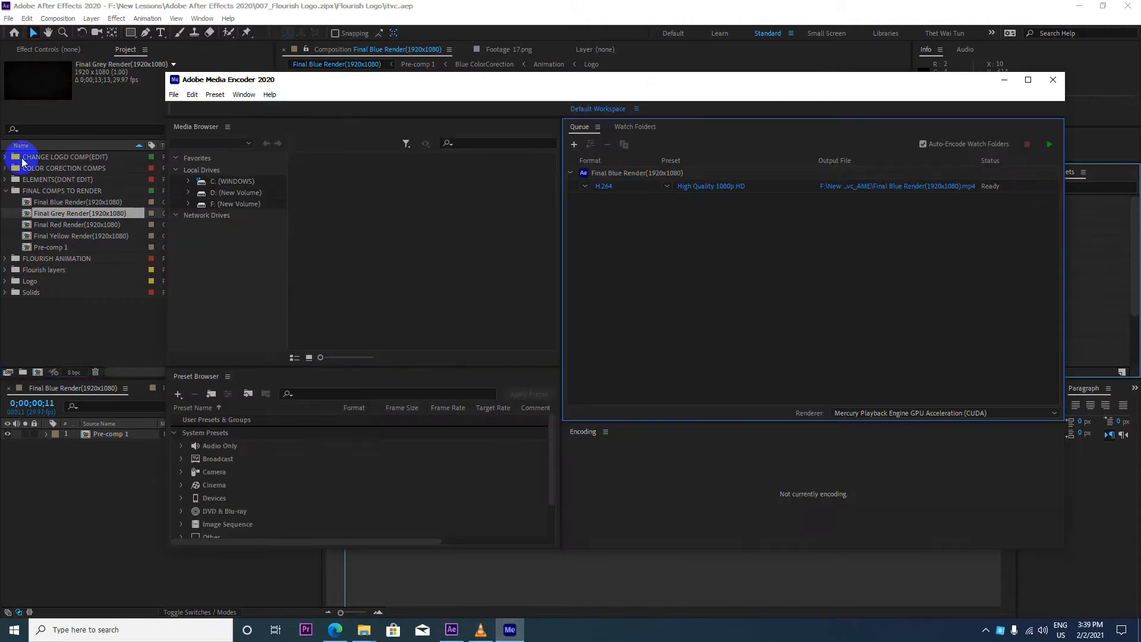
{"action": "left_click_drag", "start_coordinate": [62, 214], "coordinate": [647, 292]}
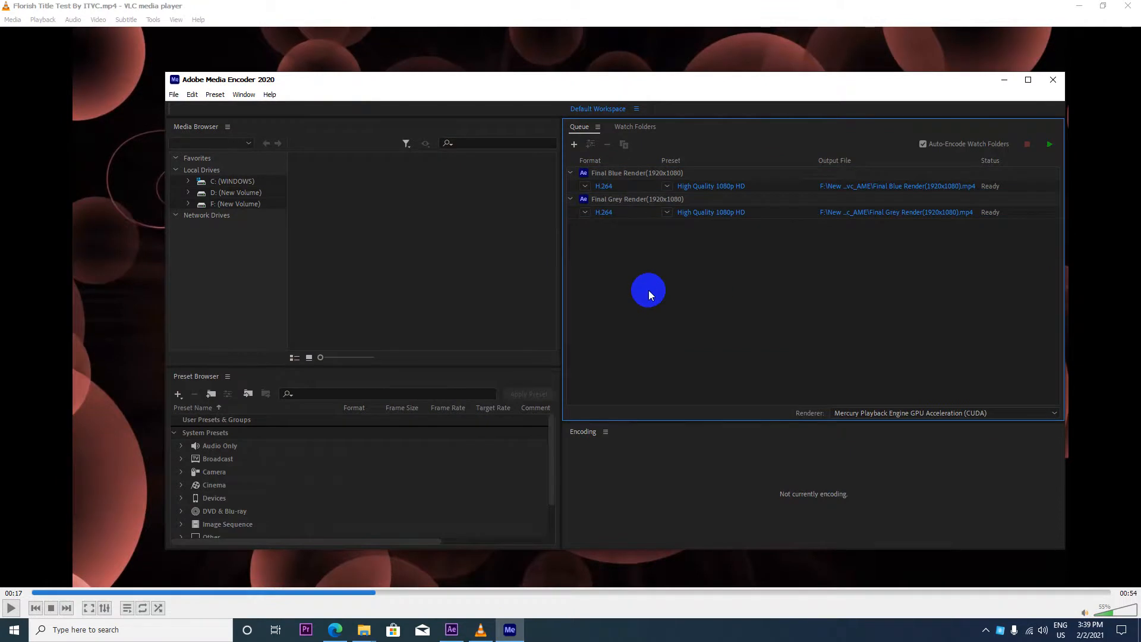
Step: Minimize the VLC window and add the Final Red Render composition from the project to the Media Encoder queue
{"action": "left_click", "coordinate": [478, 631]}
{"action": "left_click", "coordinate": [1080, 8]}
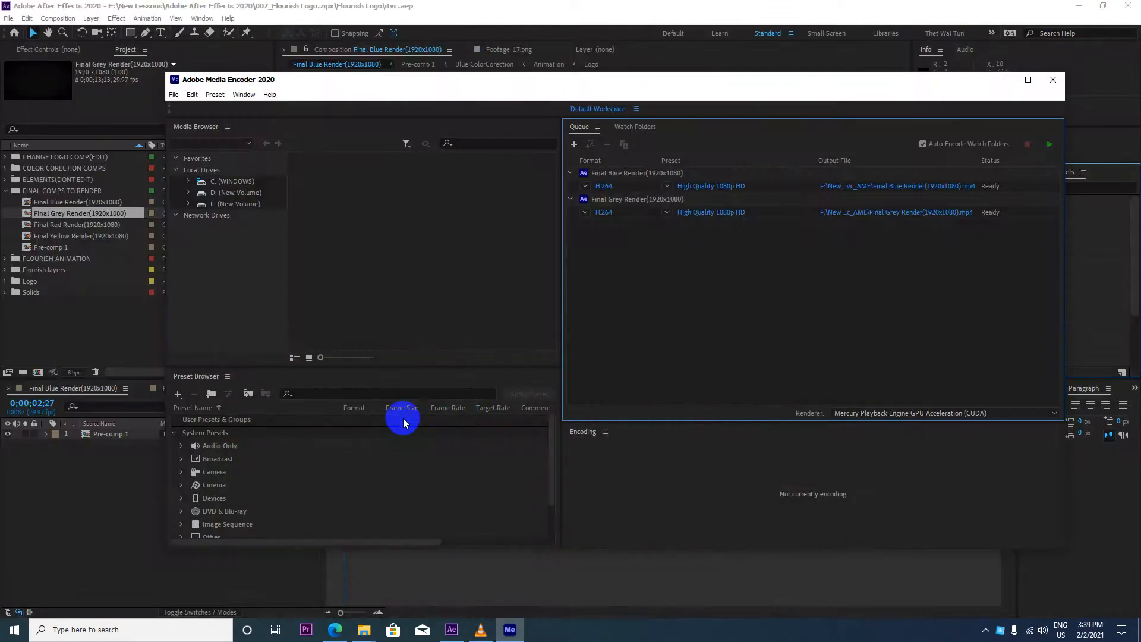
{"action": "left_click", "coordinate": [55, 227]}
{"action": "left_click_drag", "start_coordinate": [46, 224], "coordinate": [597, 303]}
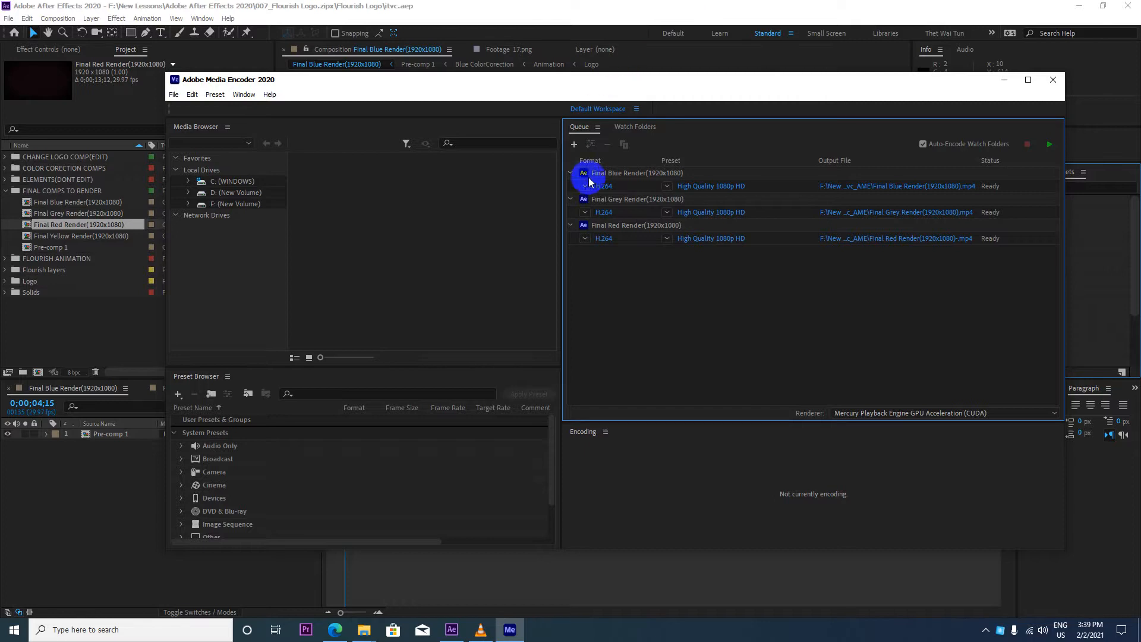
Step: Add the Final Yellow Render composition from the After Effects project to the Media Encoder queue
{"action": "left_click", "coordinate": [122, 236]}
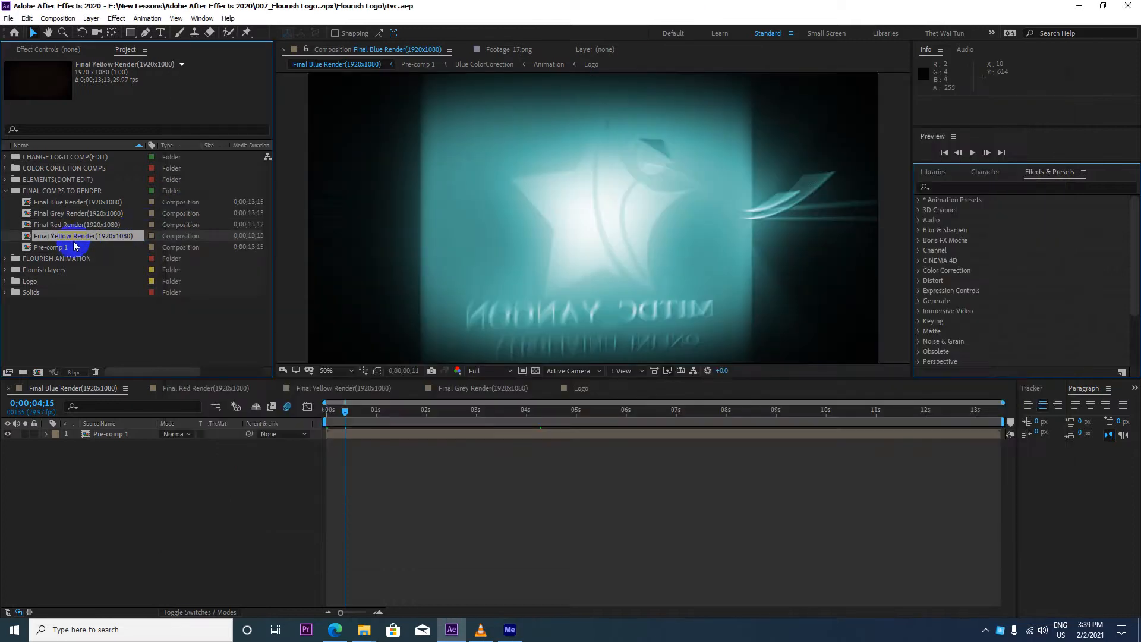
{"action": "left_click_drag", "start_coordinate": [75, 246], "coordinate": [622, 336]}
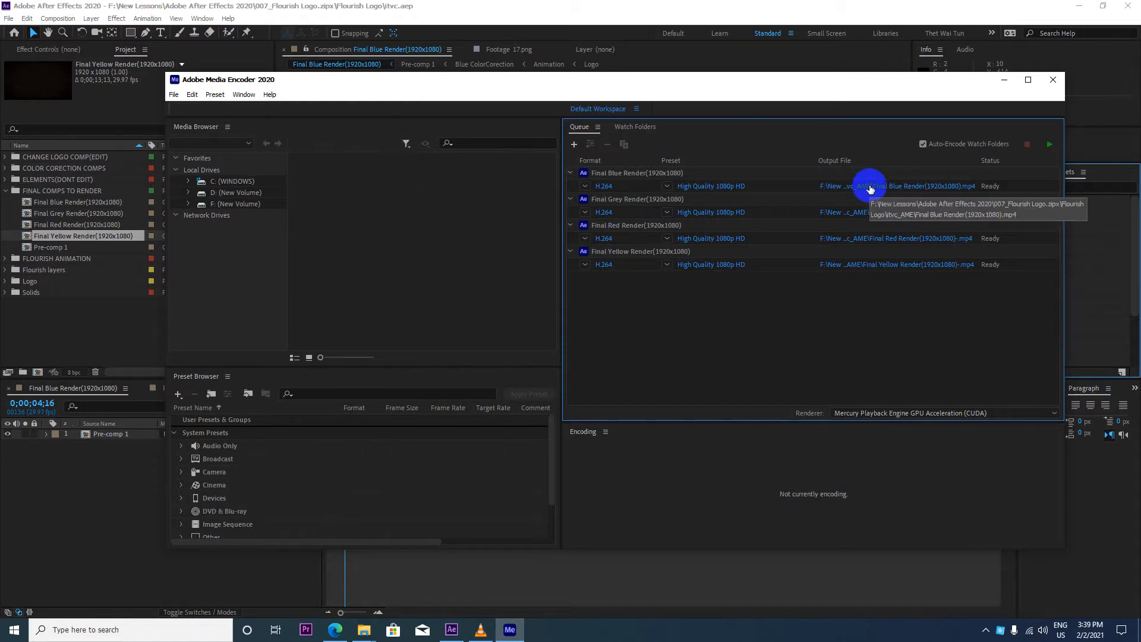
Step: Set the Final Blue Render output file to "render Settigns" in the Adobe After Effects 2020 folder
{"action": "left_click", "coordinate": [871, 186]}
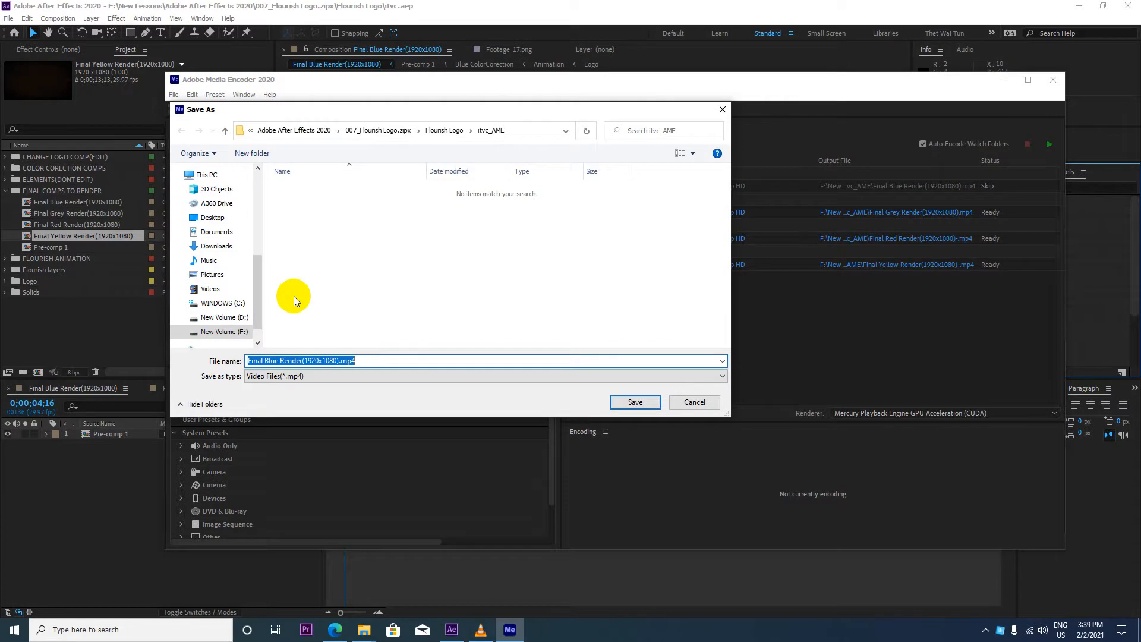
{"action": "left_click", "coordinate": [224, 130]}
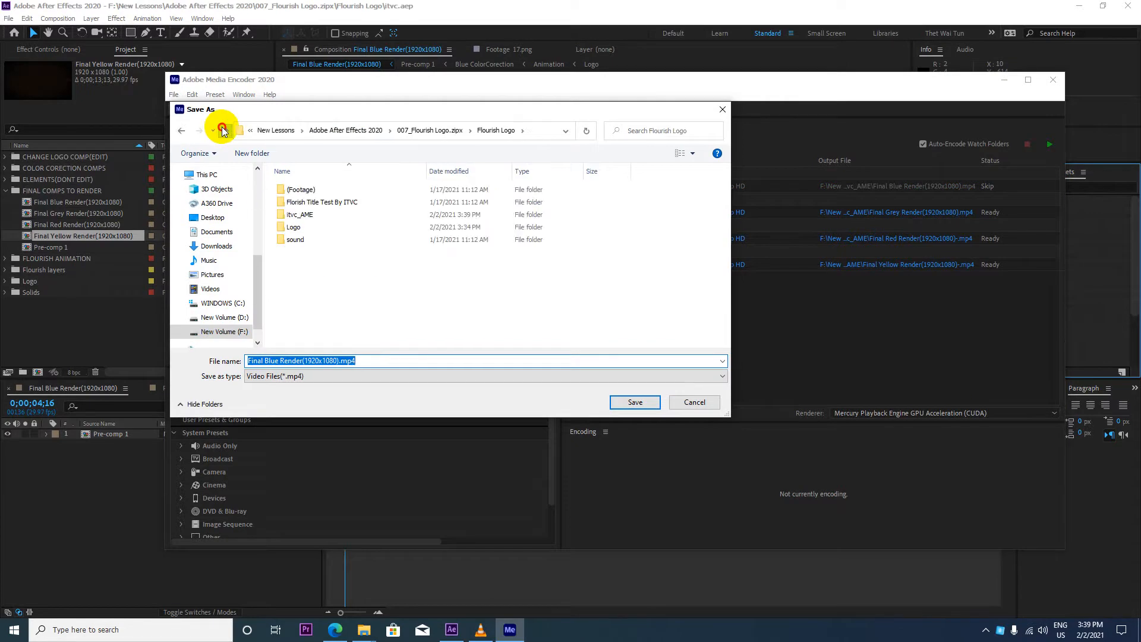
{"action": "left_click", "coordinate": [224, 131]}
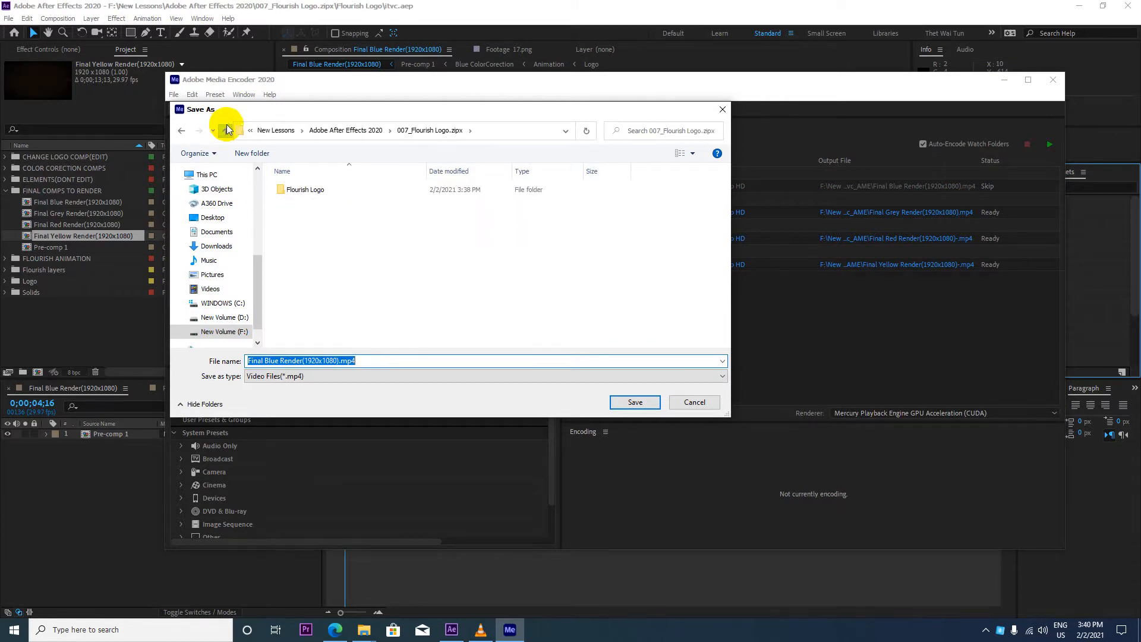
{"action": "left_click", "coordinate": [225, 130]}
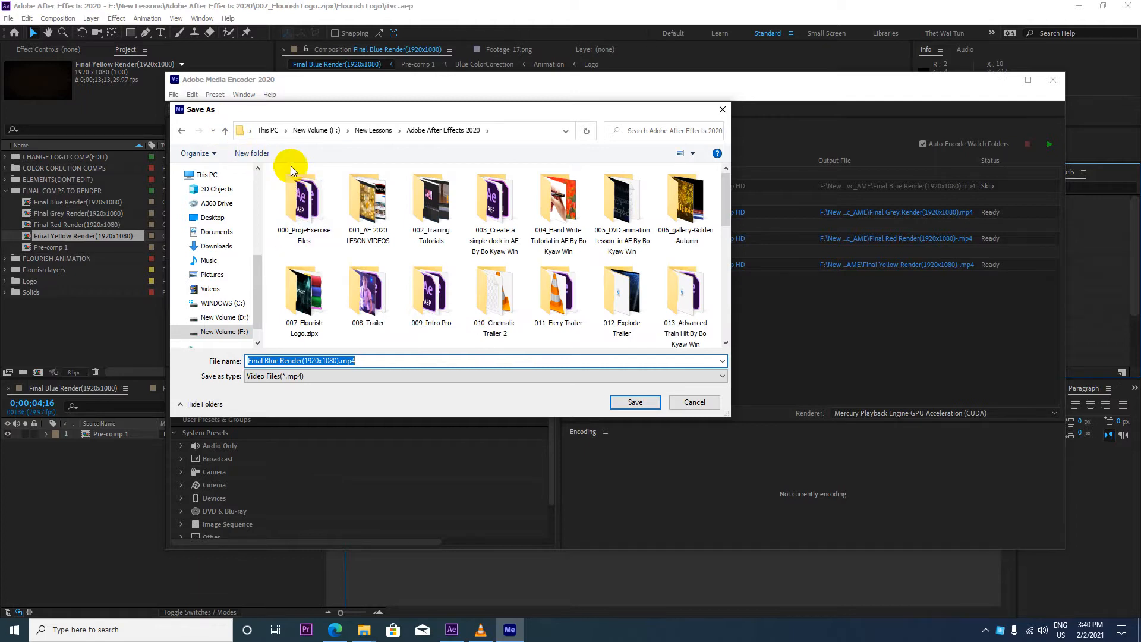
{"action": "type", "text": "render Settign"}
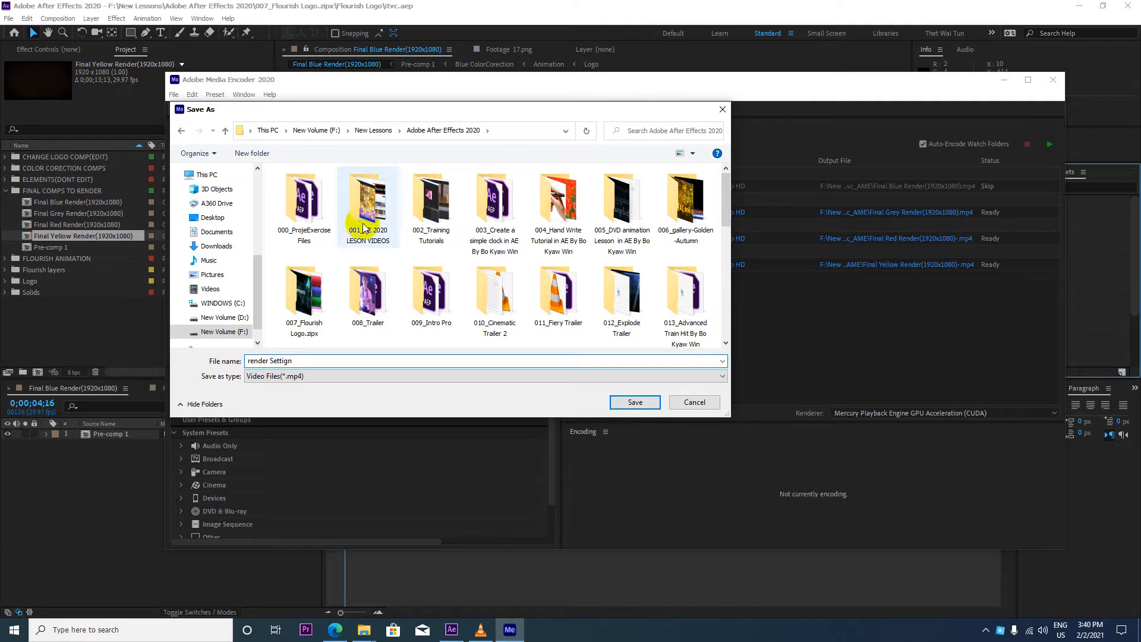
{"action": "type", "text": "s"}
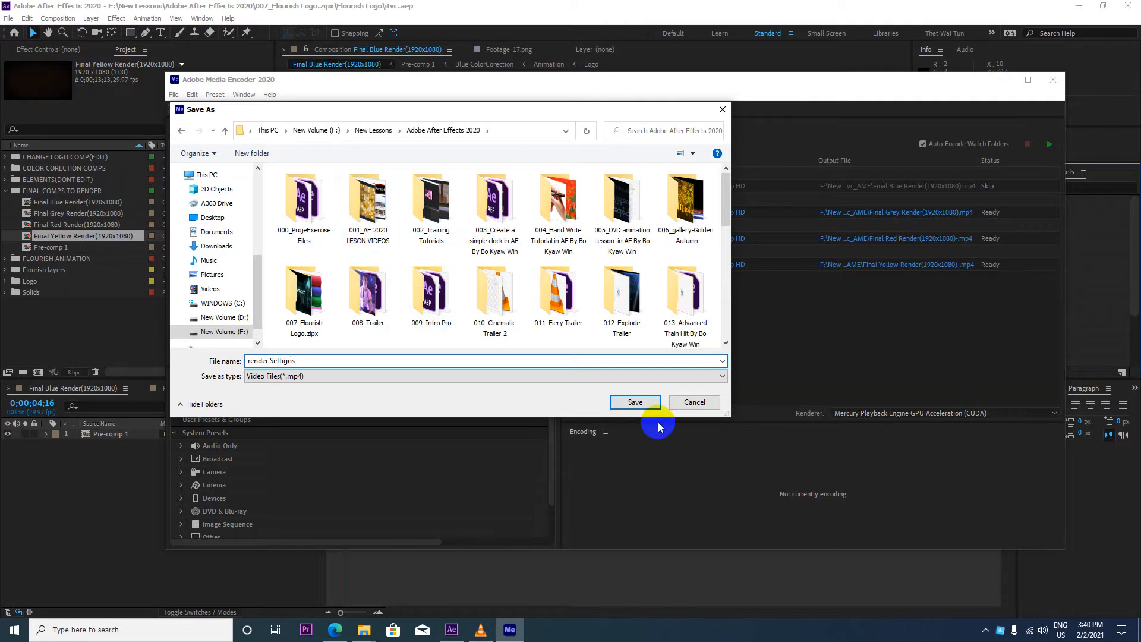
{"action": "left_click", "coordinate": [635, 402]}
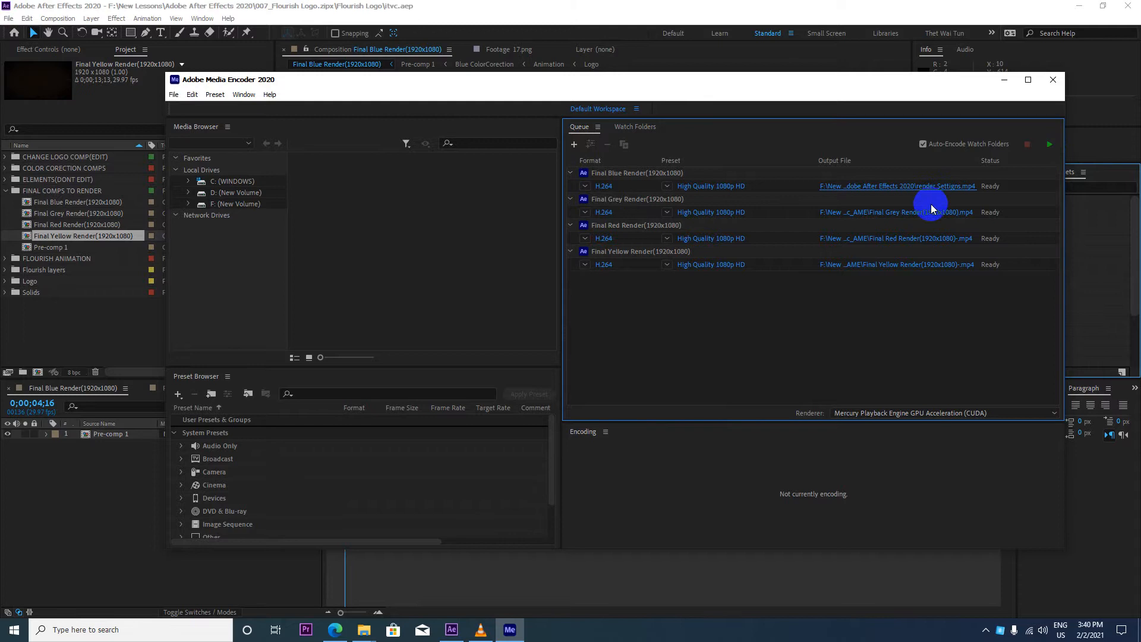
Step: Set the Final Blue Render output to 001 in the 007_Flourish Logo.zipx folder and start encoding the queue
{"action": "left_click", "coordinate": [903, 186]}
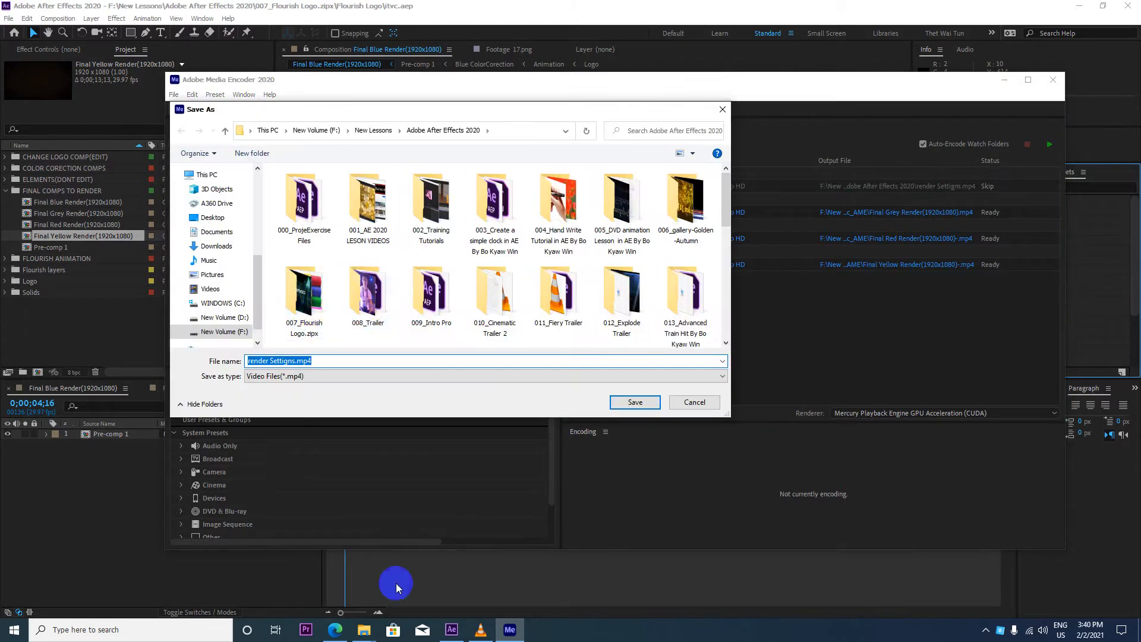
{"action": "scroll", "coordinate": [420, 271], "scroll_direction": "down", "scroll_amount": 2}
{"action": "scroll", "coordinate": [419, 265], "scroll_direction": "down", "scroll_amount": 4}
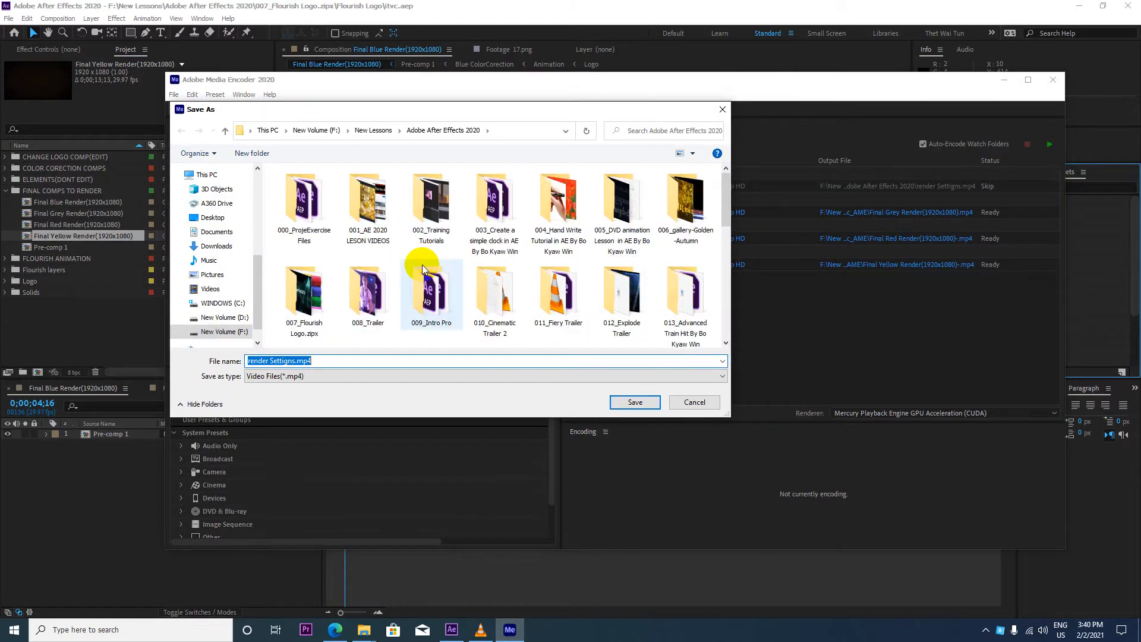
{"action": "scroll", "coordinate": [433, 269], "scroll_direction": "down", "scroll_amount": 2}
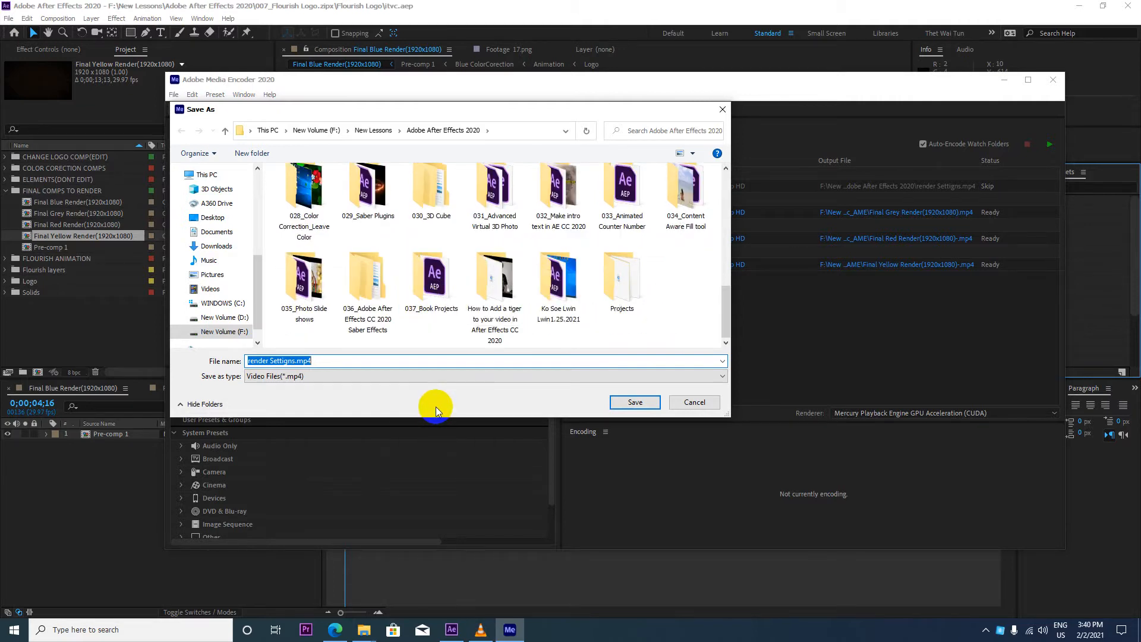
{"action": "scroll", "coordinate": [498, 268], "scroll_direction": "up", "scroll_amount": 4}
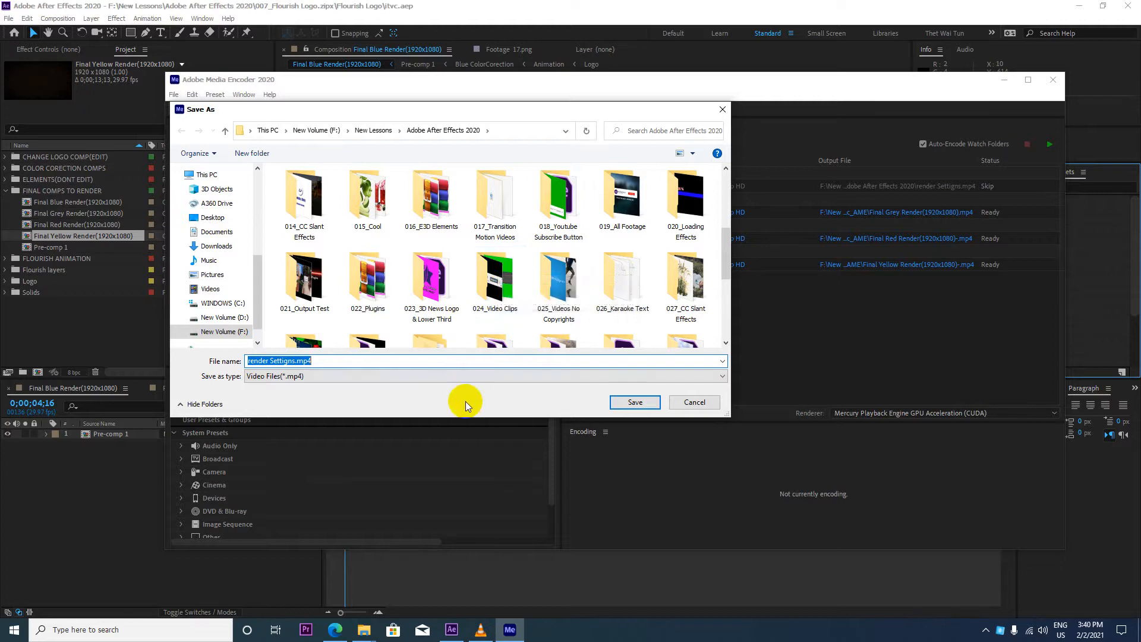
{"action": "scroll", "coordinate": [498, 302], "scroll_direction": "up", "scroll_amount": 3}
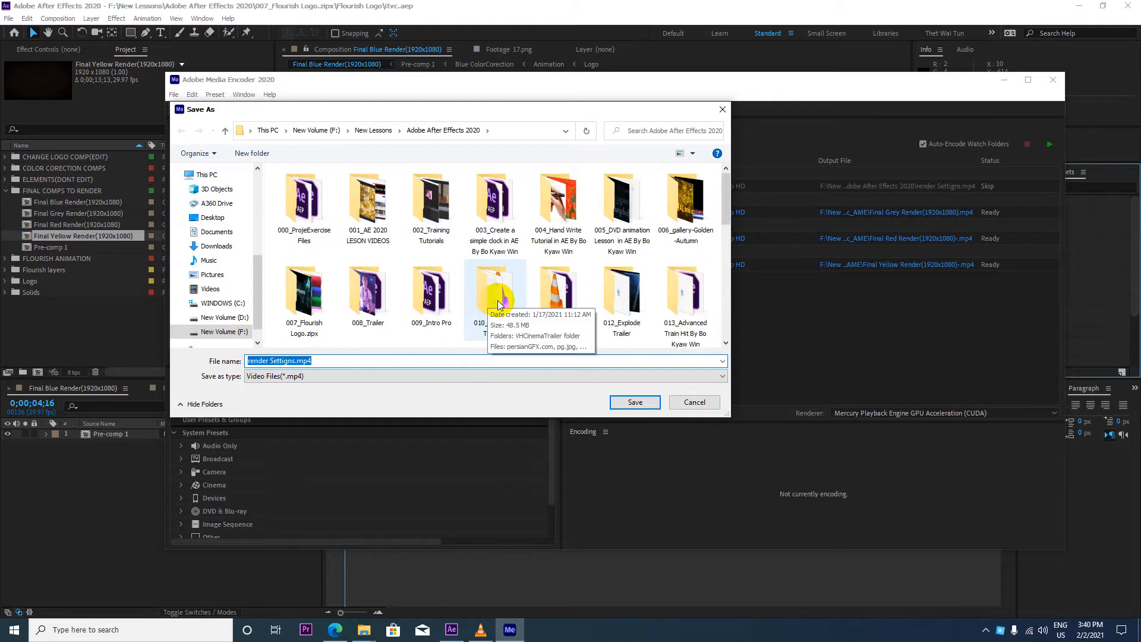
{"action": "double_click", "coordinate": [300, 292]}
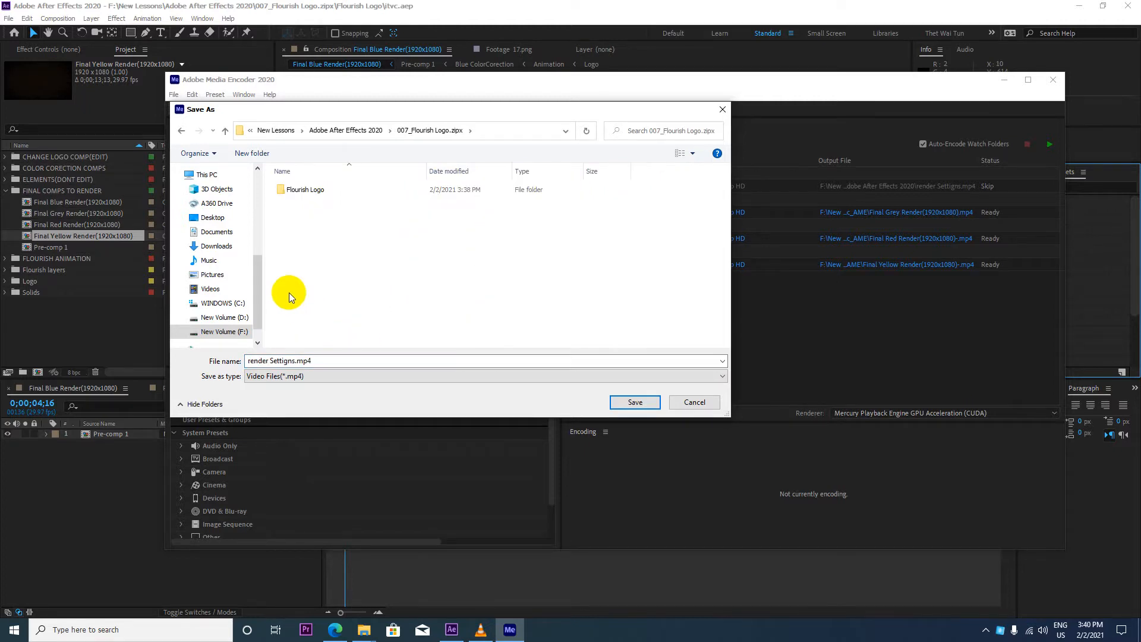
{"action": "left_click", "coordinate": [295, 360]}
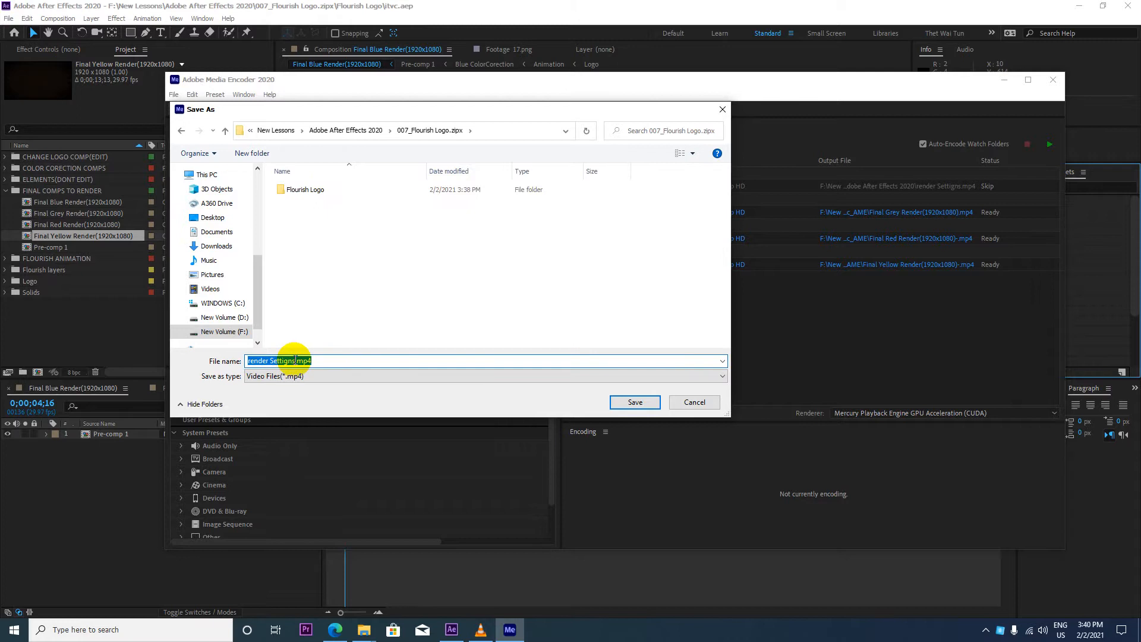
{"action": "type", "text": "001"}
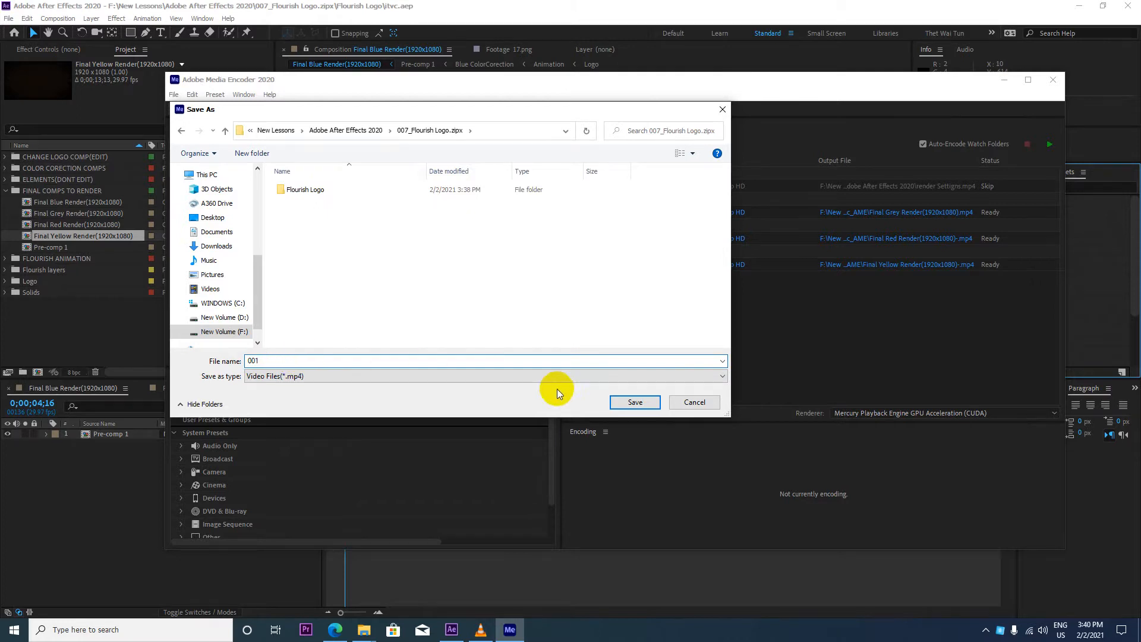
{"action": "left_click", "coordinate": [627, 403]}
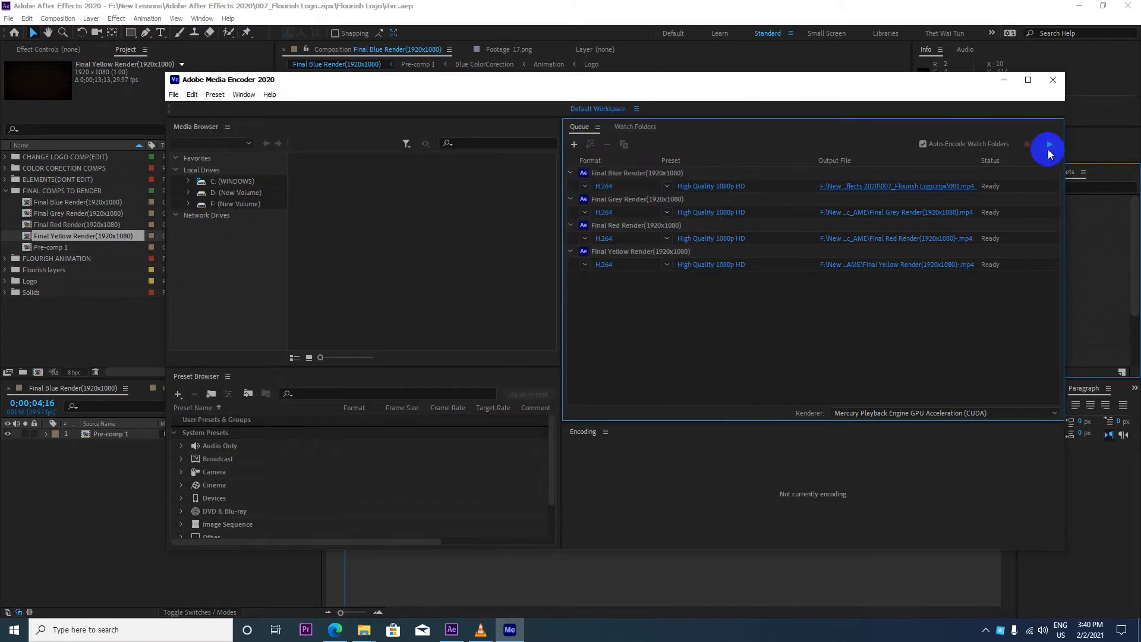
{"action": "left_click", "coordinate": [1050, 145]}
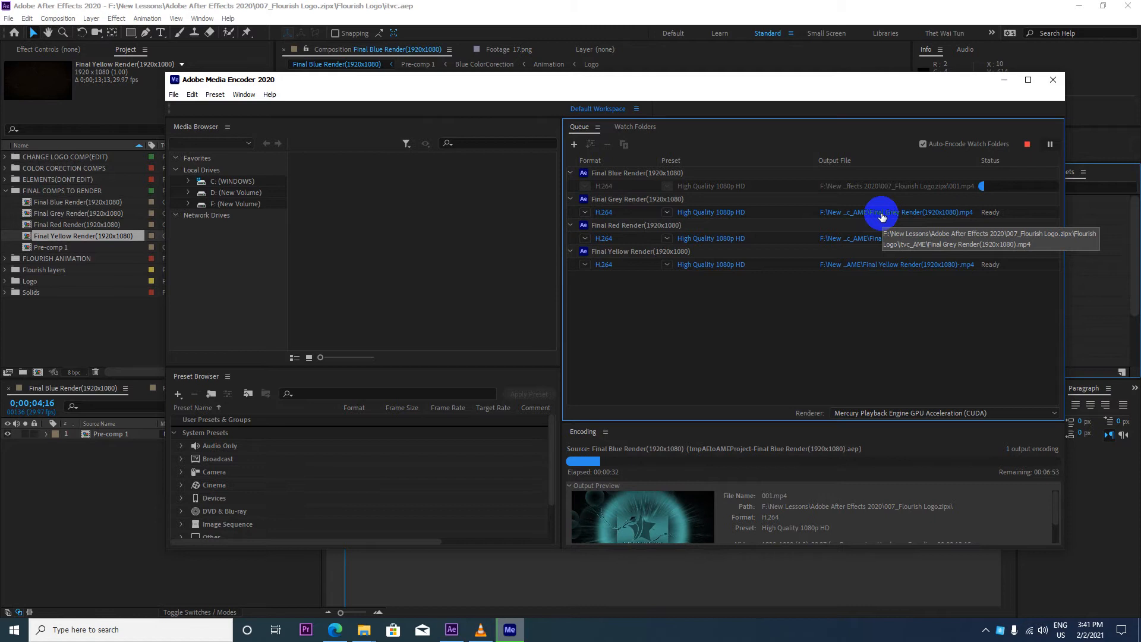
Step: Redirect the Final Grey Render output to the 007_Flourish Logo.zipx folder, keeping its file name
{"action": "left_click", "coordinate": [882, 213]}
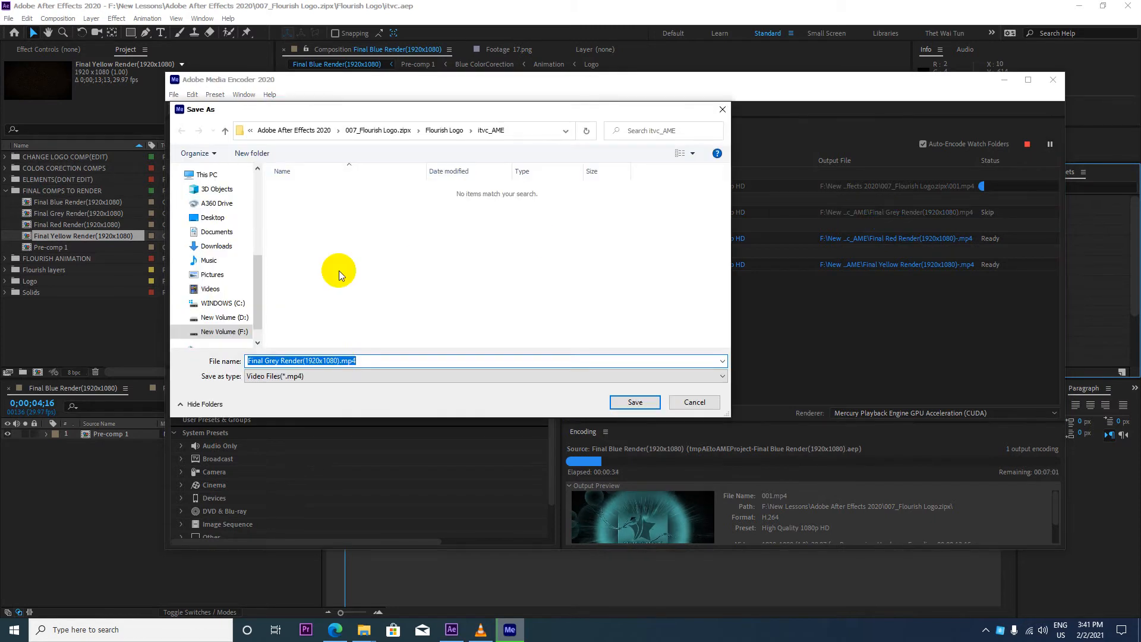
{"action": "left_click", "coordinate": [226, 132]}
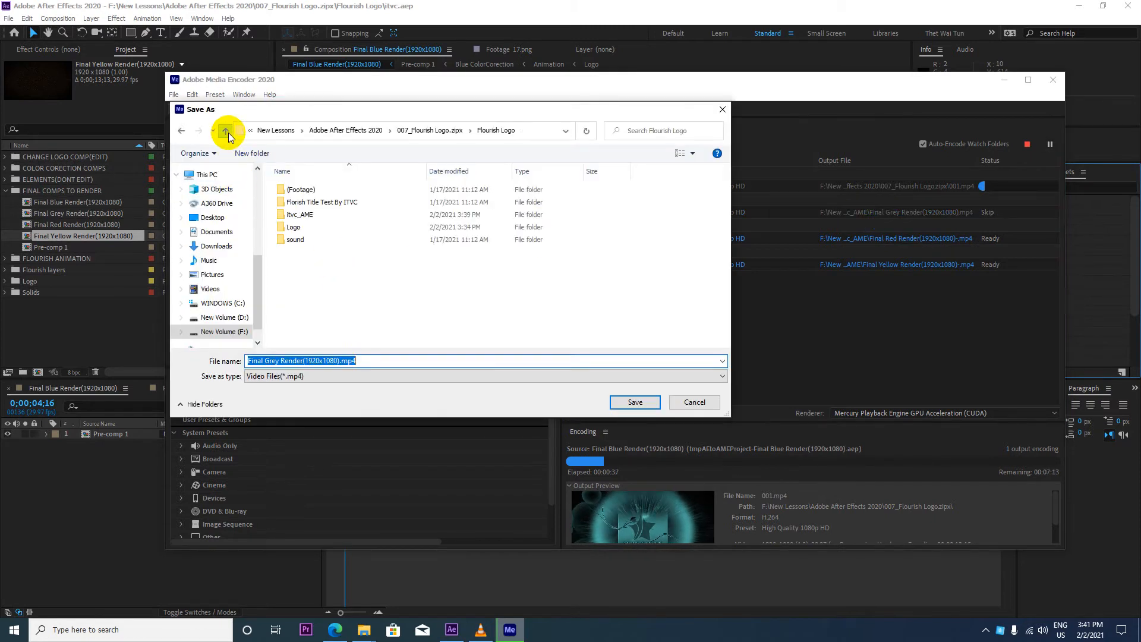
{"action": "left_click", "coordinate": [227, 131]}
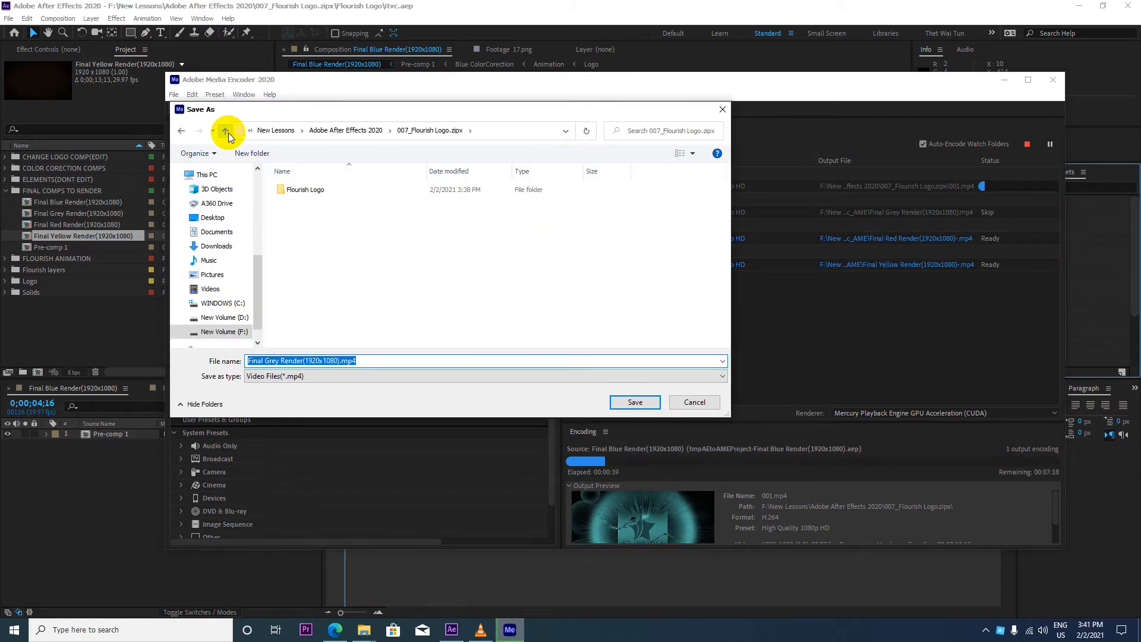
{"action": "left_click", "coordinate": [227, 132]}
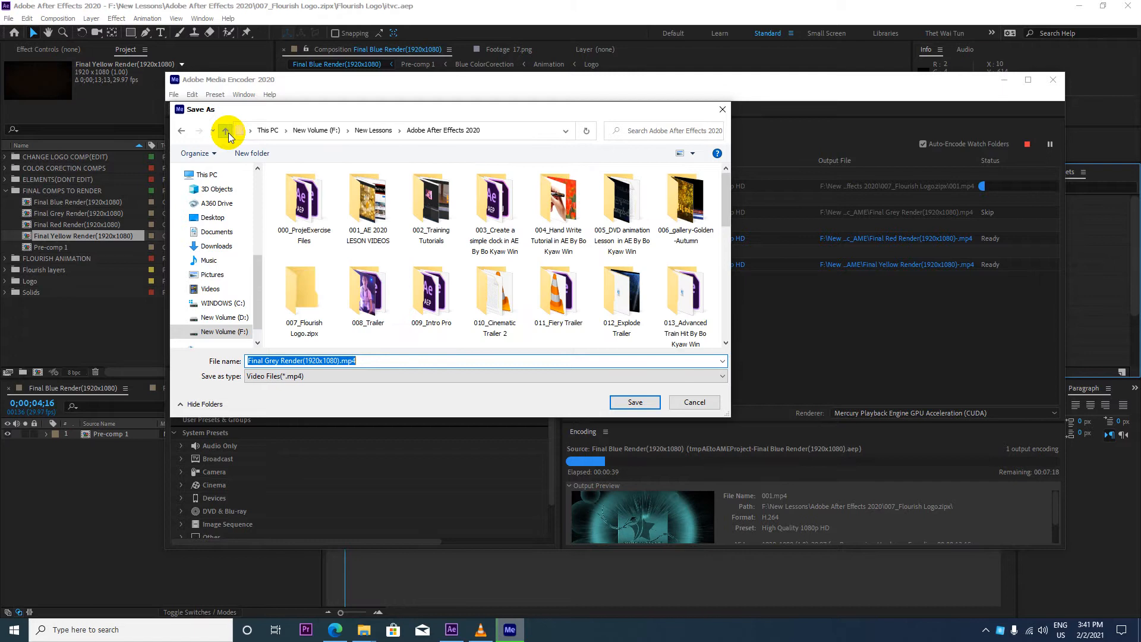
{"action": "double_click", "coordinate": [305, 300]}
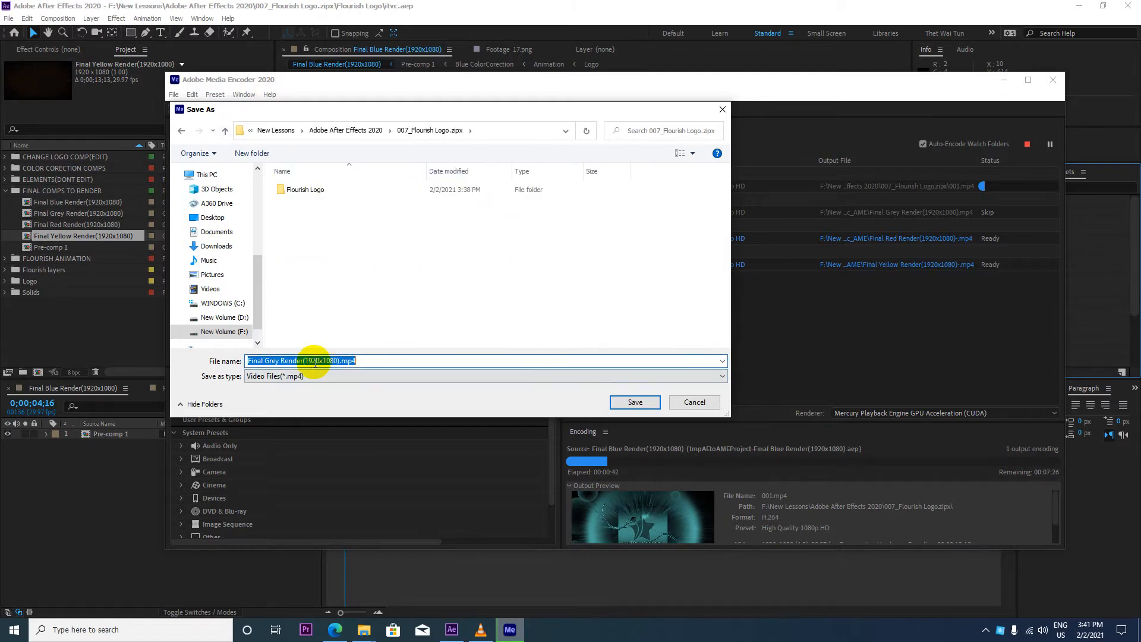
{"action": "left_click", "coordinate": [633, 402]}
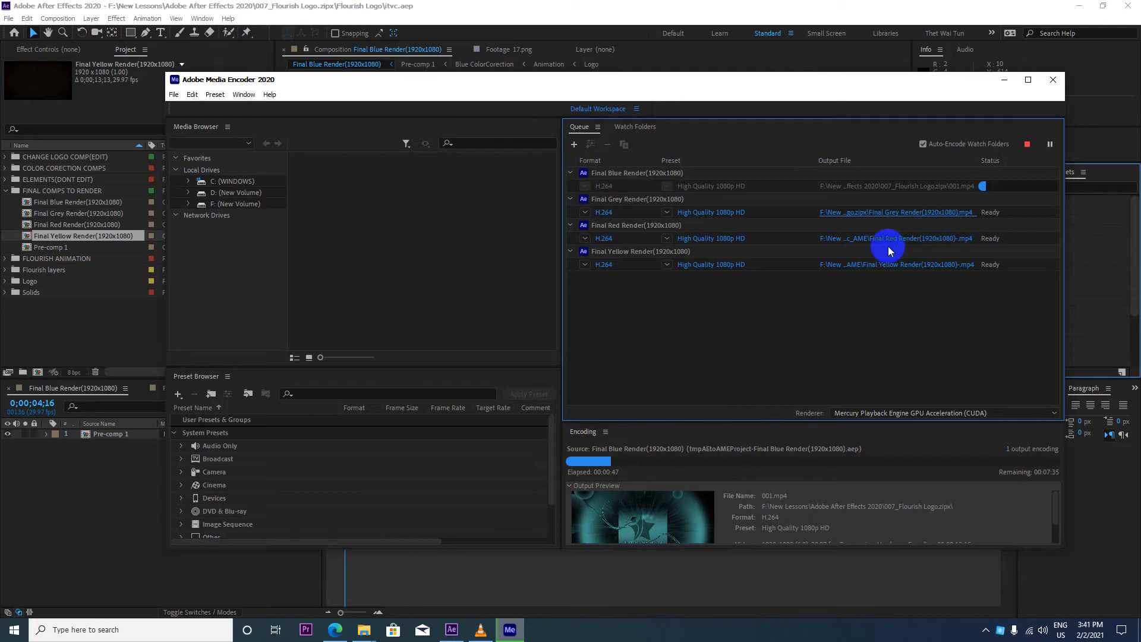
Step: Redirect the Final Red Render output to the 007_Flourish Logo.zipx folder, keeping its file name
{"action": "left_click", "coordinate": [874, 241]}
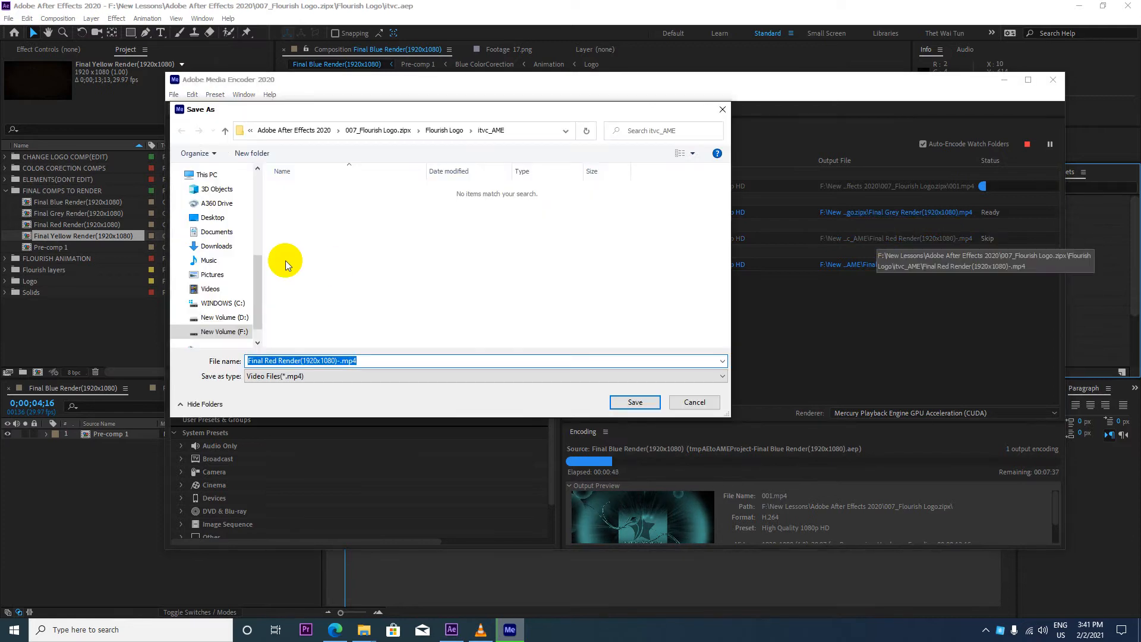
{"action": "left_click", "coordinate": [225, 132]}
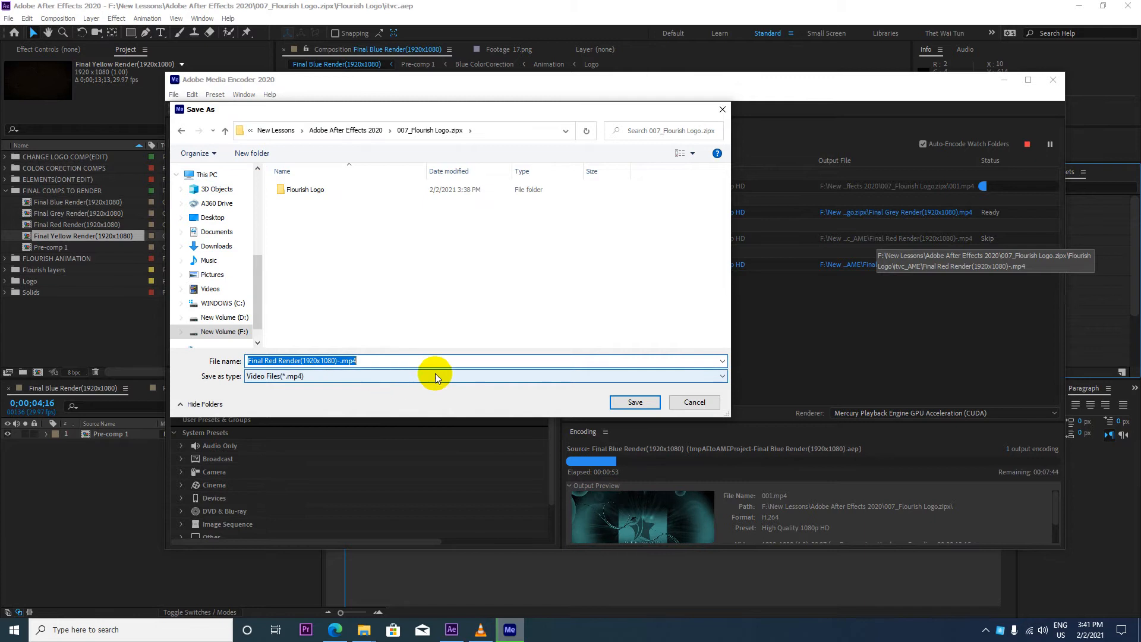
{"action": "left_click", "coordinate": [636, 403]}
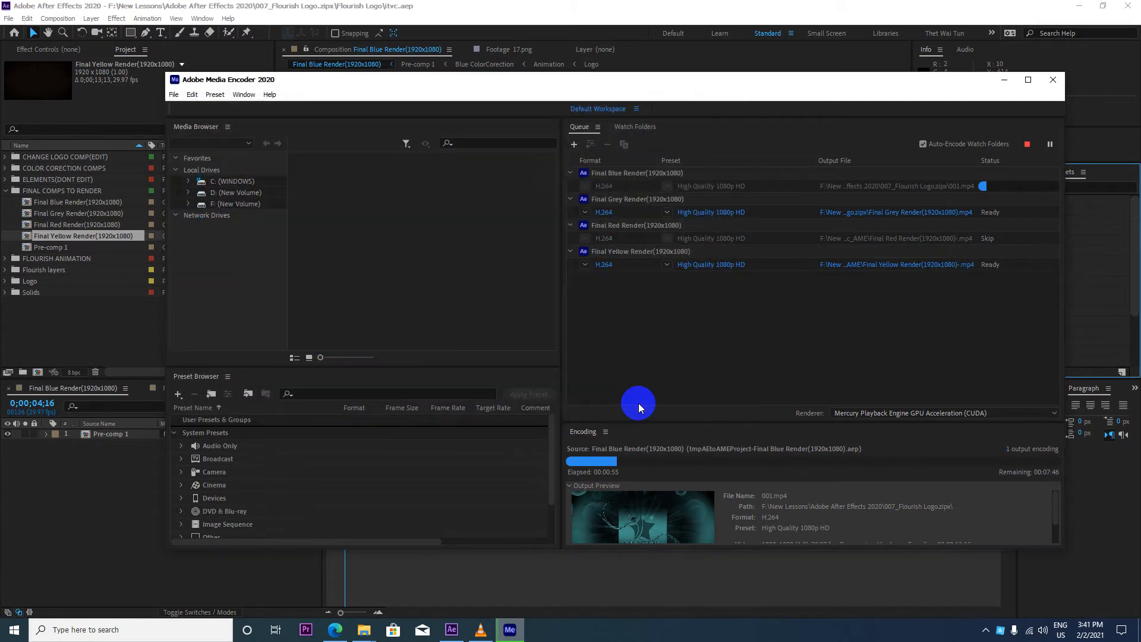
Step: Redirect the Final Yellow Render output to the 007_Flourish Logo.zipx folder, keeping its file name
{"action": "left_click", "coordinate": [853, 265]}
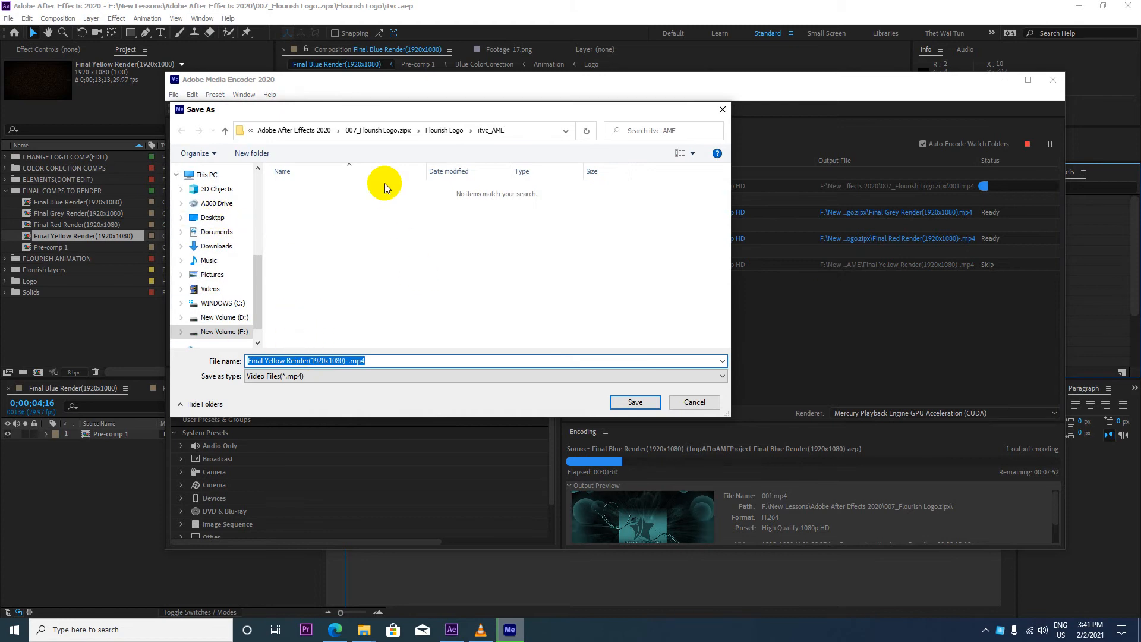
{"action": "left_click", "coordinate": [225, 132]}
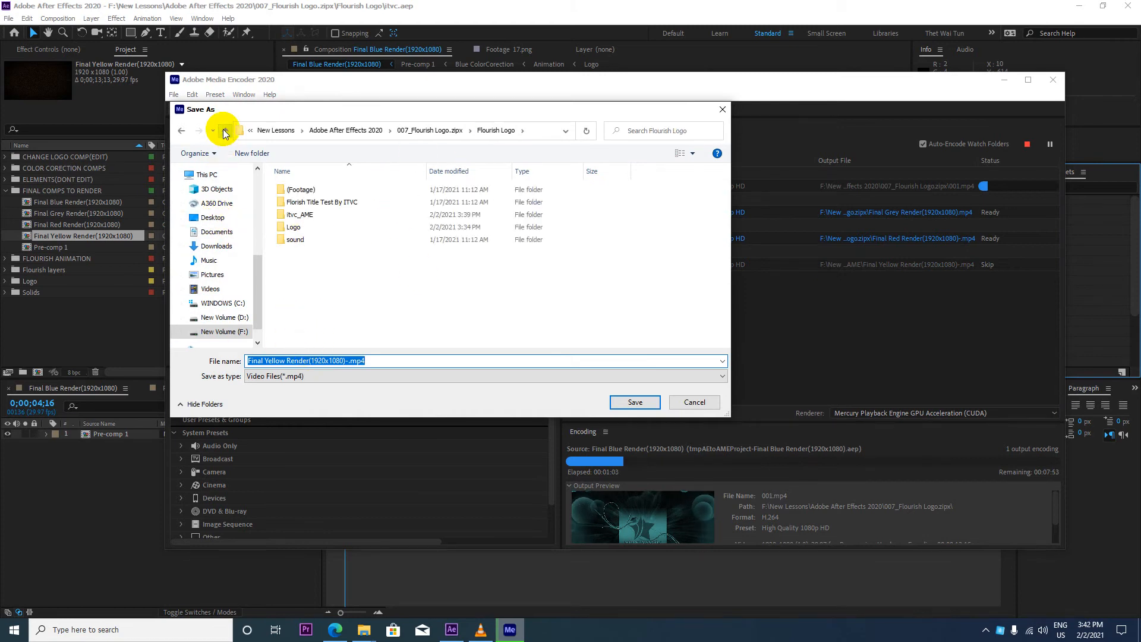
{"action": "left_click", "coordinate": [226, 132]}
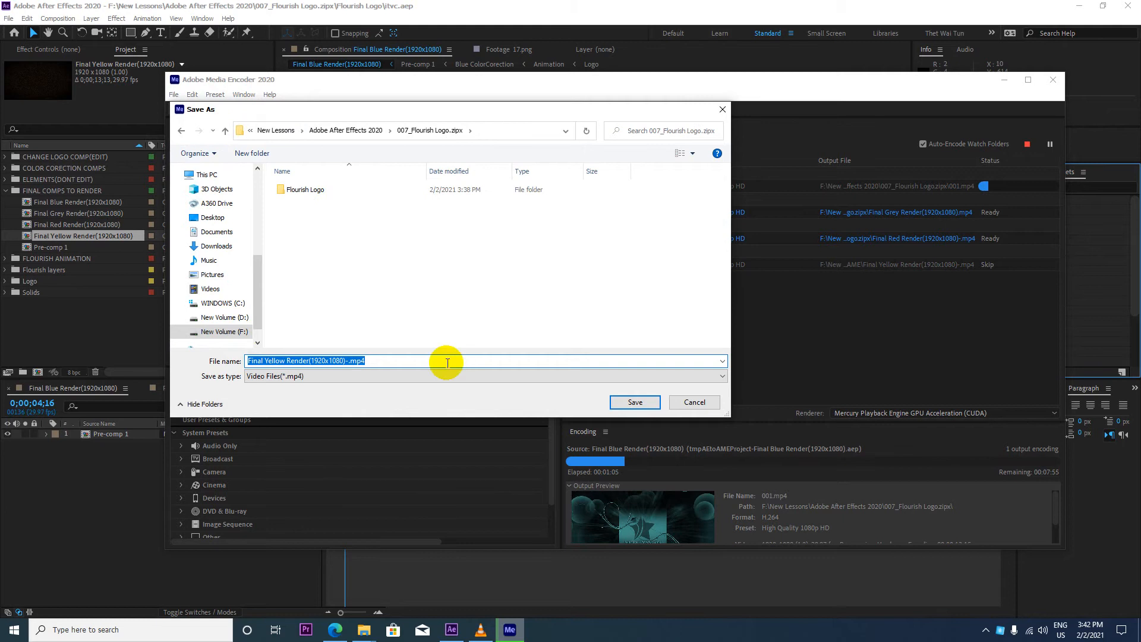
{"action": "left_click", "coordinate": [634, 403]}
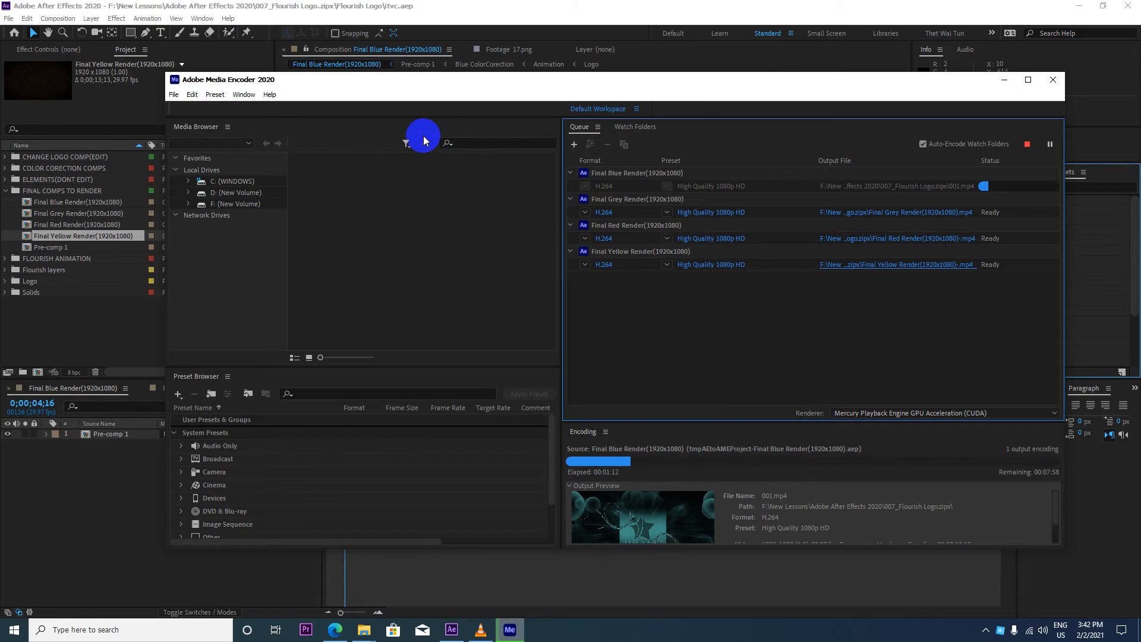
Step: Minimize the Media Encoder and After Effects windows and refresh the desktop
{"action": "left_click", "coordinate": [213, 98]}
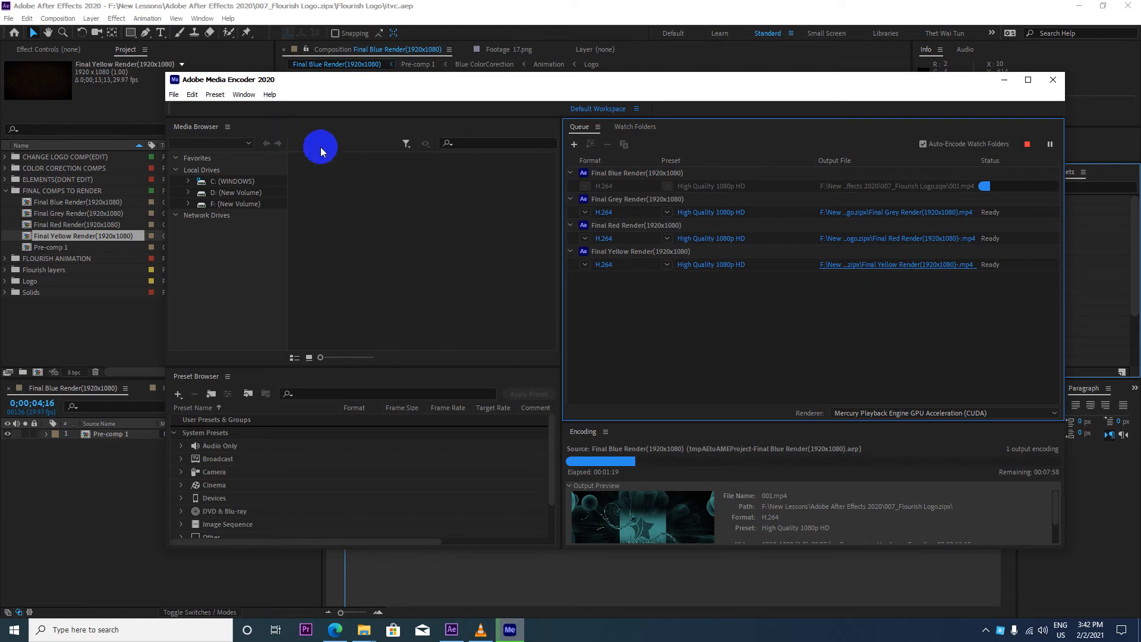
{"action": "left_click", "coordinate": [1008, 81]}
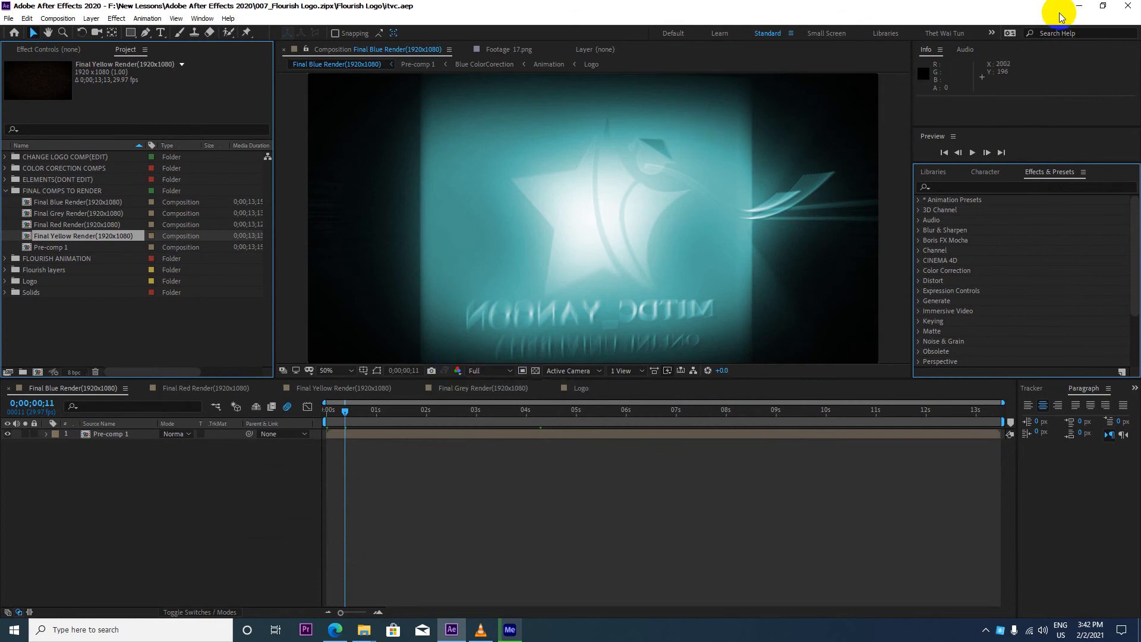
{"action": "left_click", "coordinate": [1077, 9]}
{"action": "right_click", "coordinate": [464, 161]}
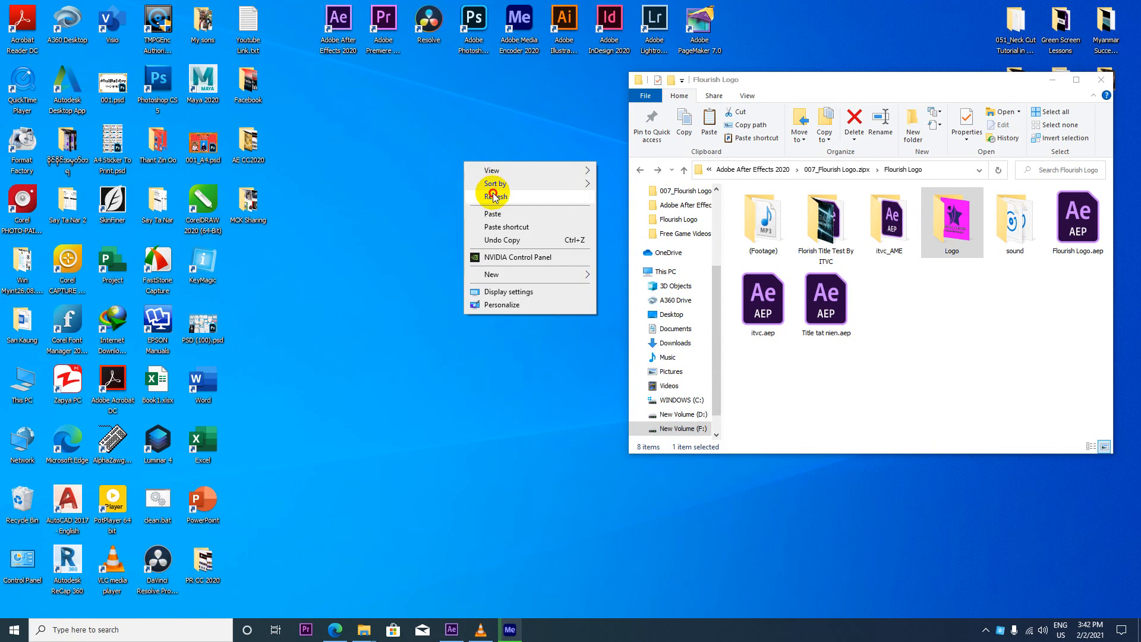
{"action": "left_click", "coordinate": [493, 196]}
{"action": "right_click", "coordinate": [382, 190]}
{"action": "left_click", "coordinate": [393, 220]}
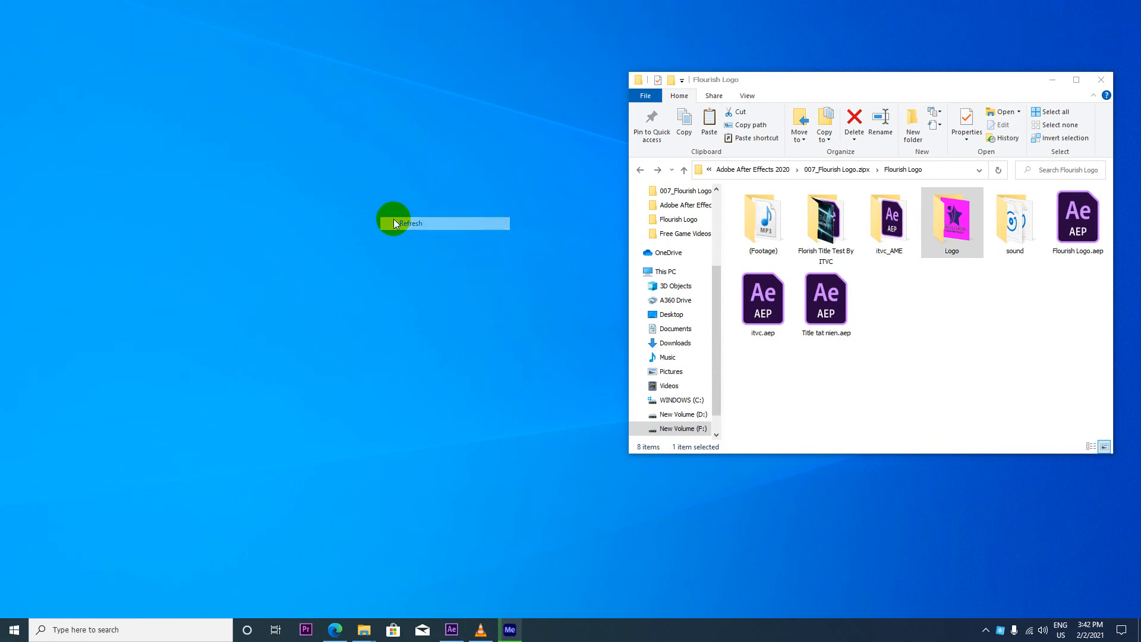
Step: Switch to Microsoft Edge to look over the MITDC YouTube channel's playlists and minimize the browser
{"action": "left_click", "coordinate": [337, 631]}
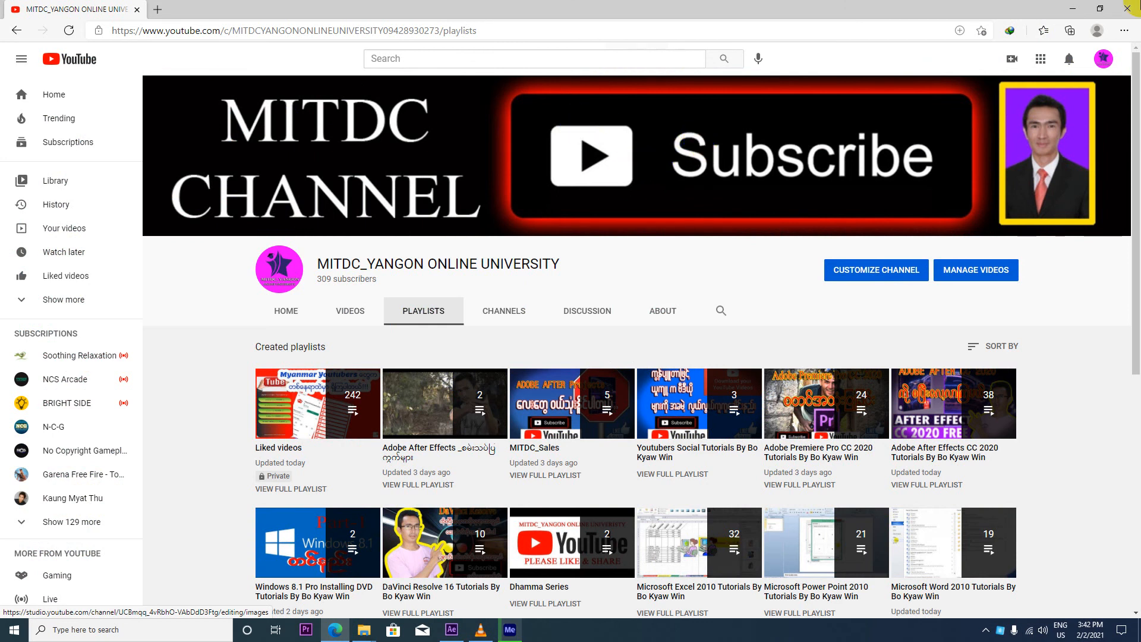
{"action": "left_click", "coordinate": [1072, 9]}
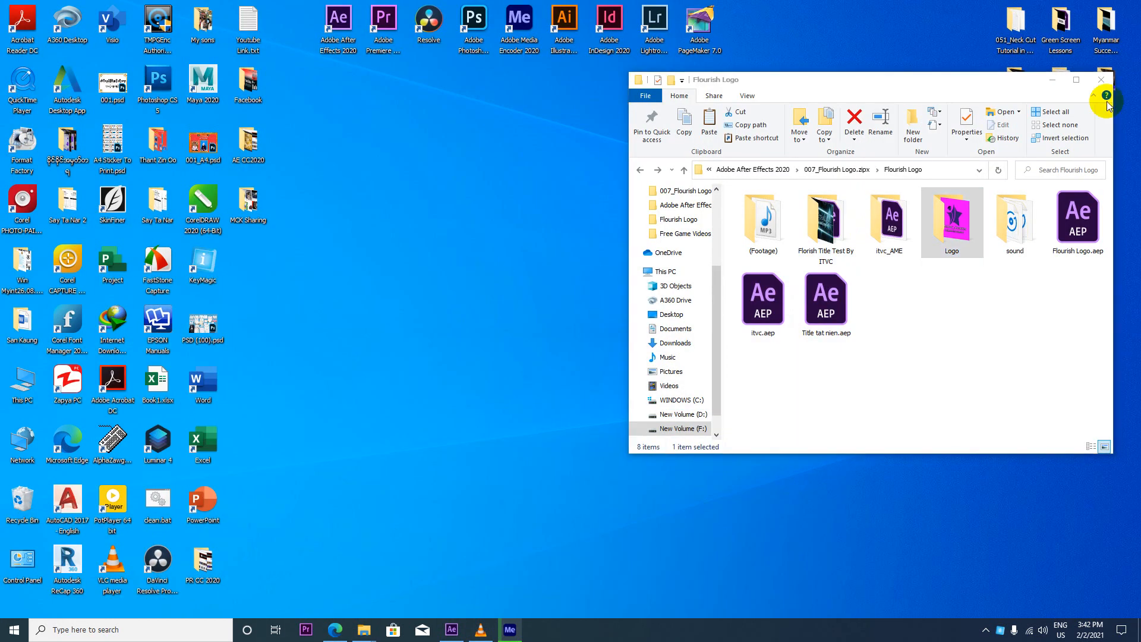